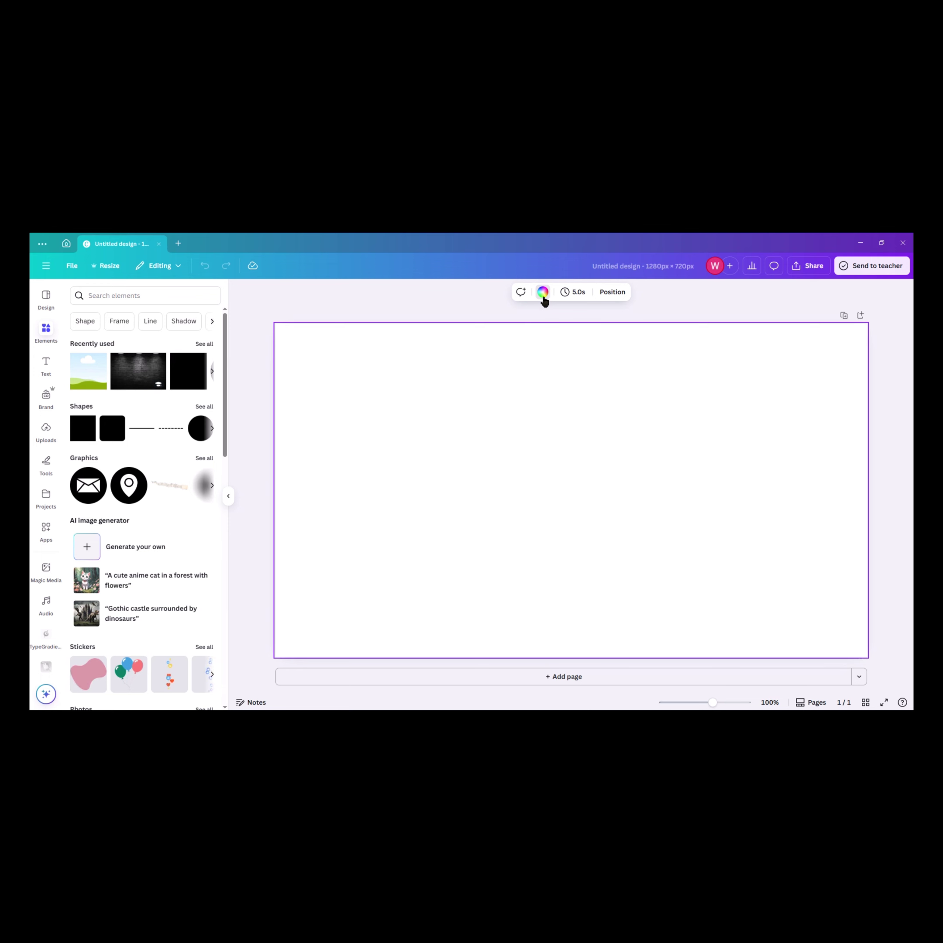
Set the page background color to black.
{"action": "left_click", "coordinate": [543, 296]}
{"action": "left_click", "coordinate": [80, 421]}
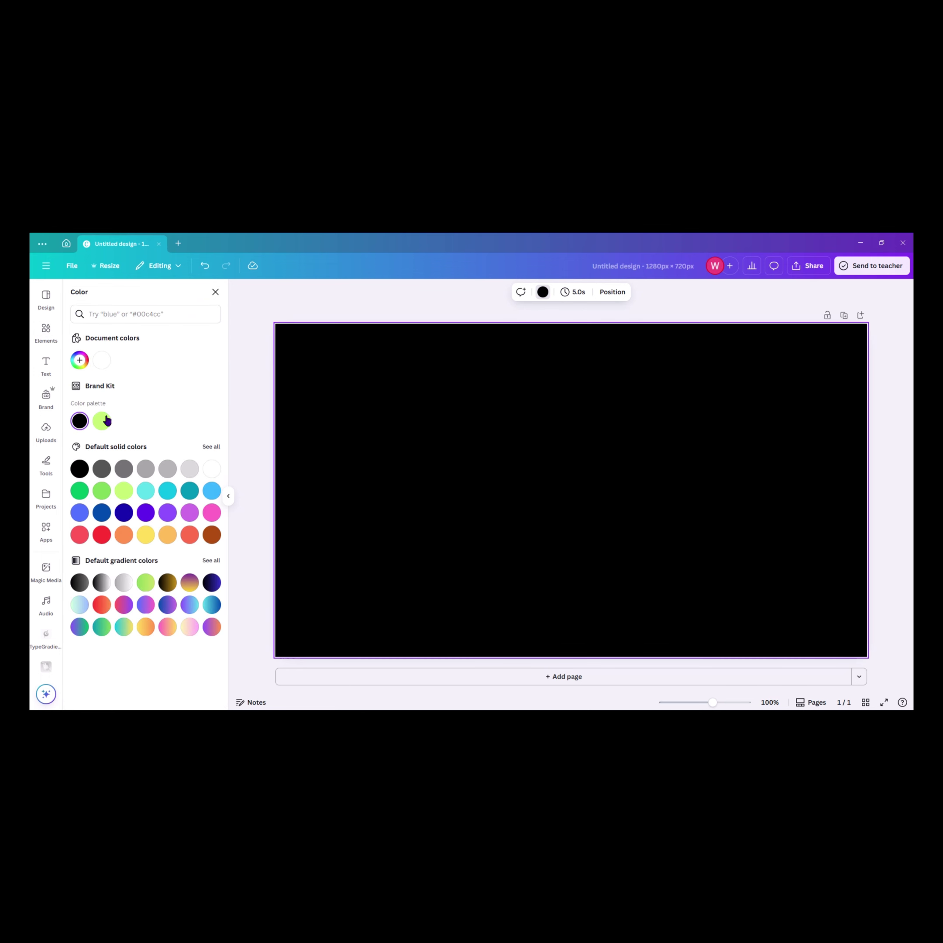
Search the elements for "grid line" and add the first square grid graphic to the page.
{"action": "left_click", "coordinate": [46, 331]}
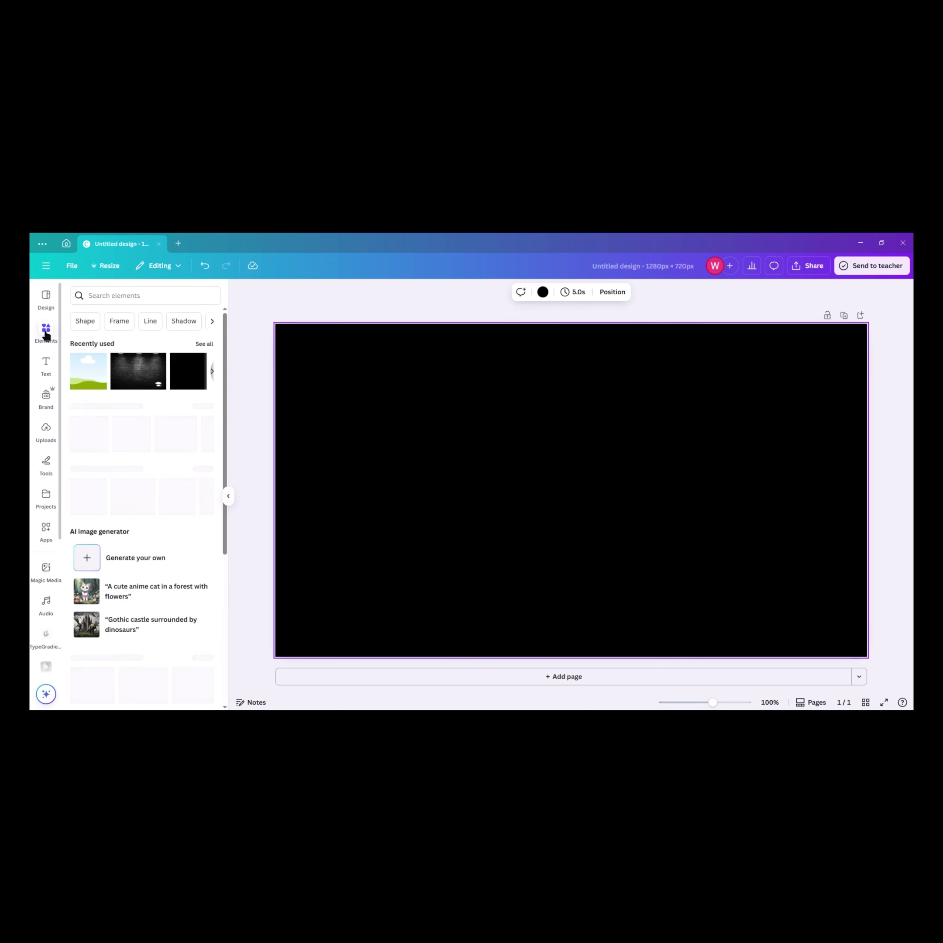
{"action": "left_click", "coordinate": [107, 296]}
{"action": "type", "text": "grid"}
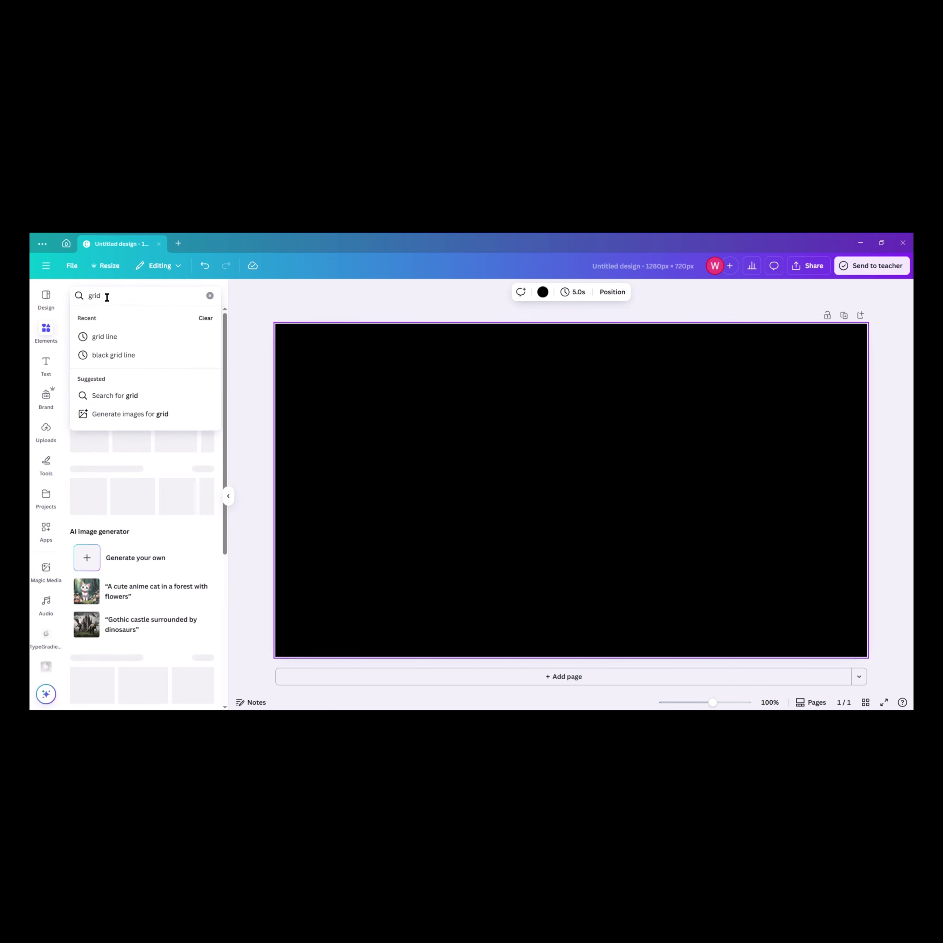
{"action": "key", "text": "Down"}
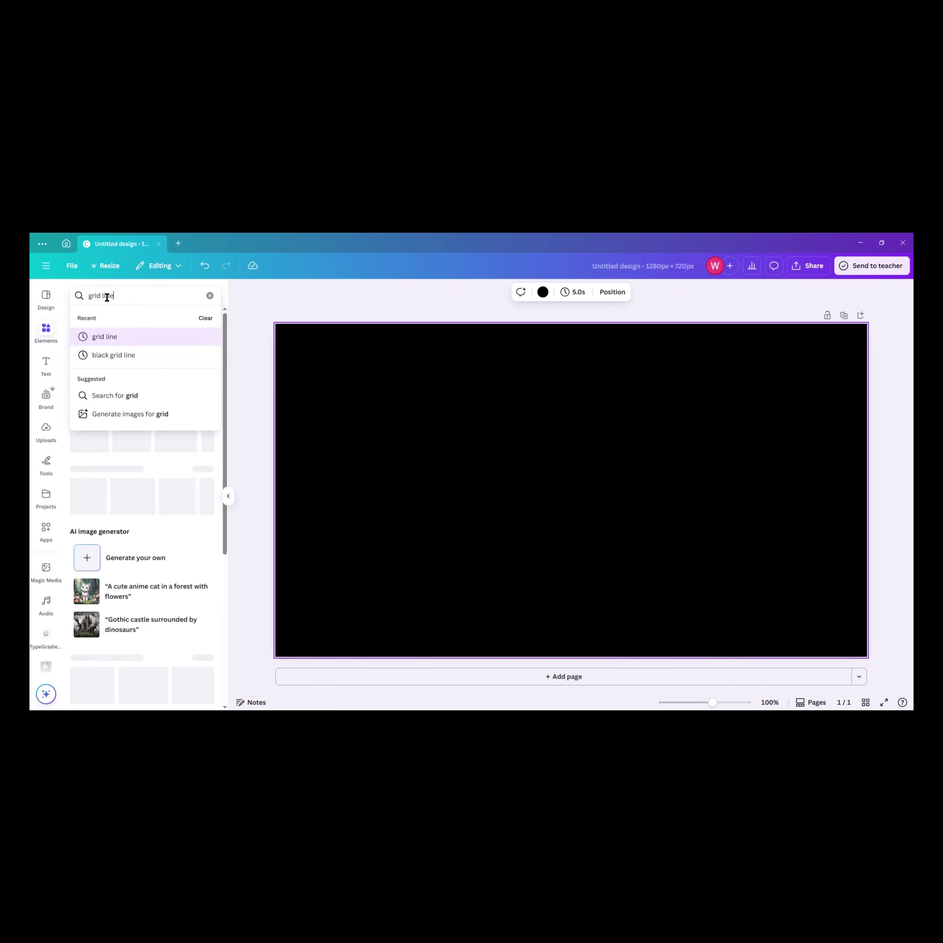
{"action": "key", "text": "Return"}
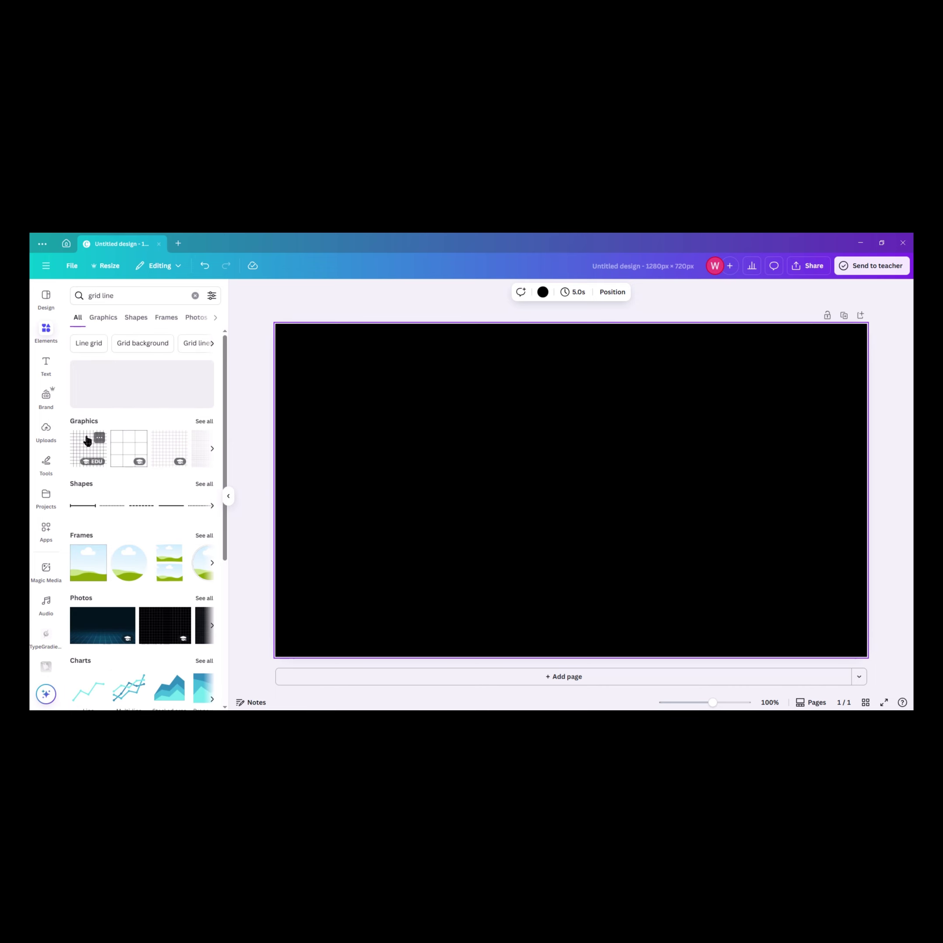
{"action": "left_click", "coordinate": [78, 451]}
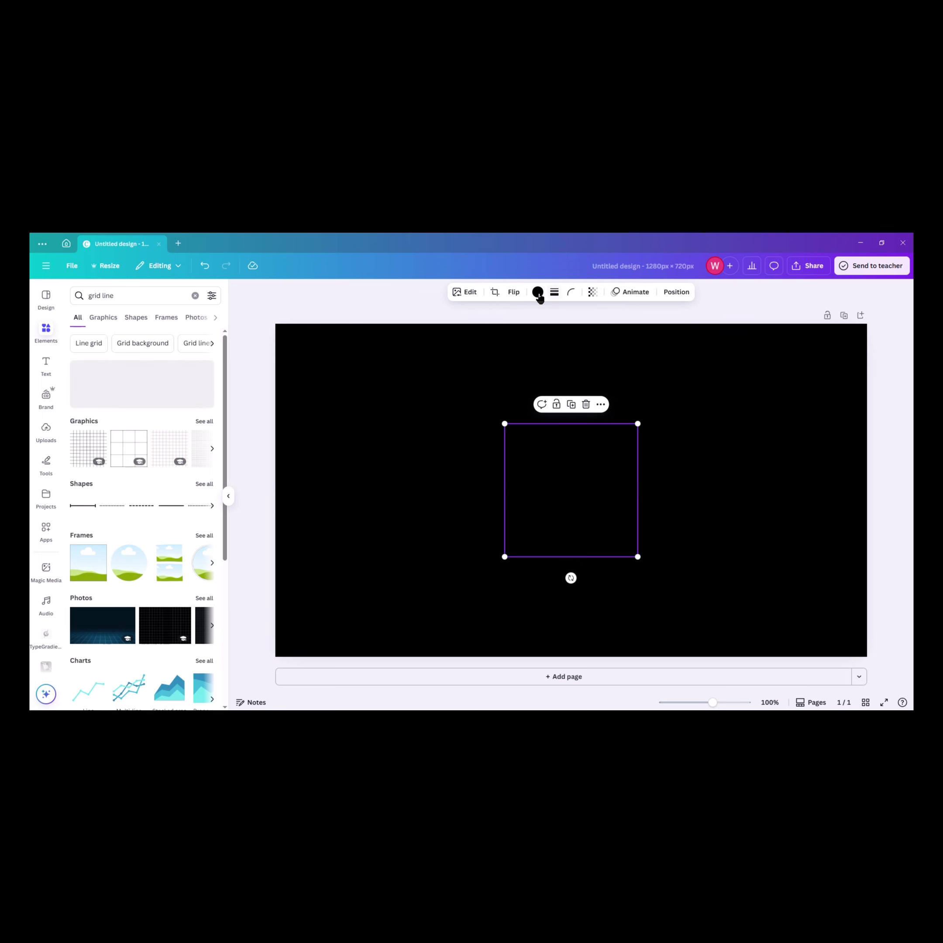
Recolor the grid dark gray (#545454) and scale it from the page's top-left corner to the full page height.
{"action": "left_click", "coordinate": [538, 292]}
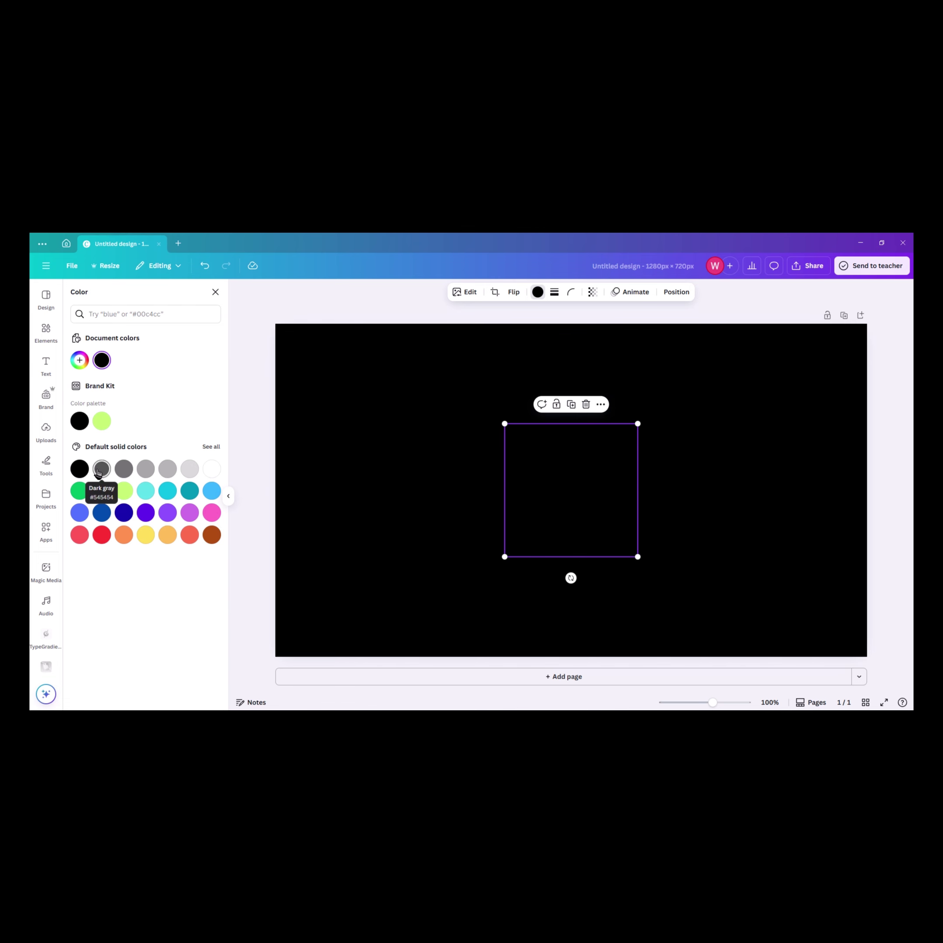
{"action": "left_click", "coordinate": [320, 308]}
{"action": "left_click_drag", "start_coordinate": [575, 476], "coordinate": [343, 375]}
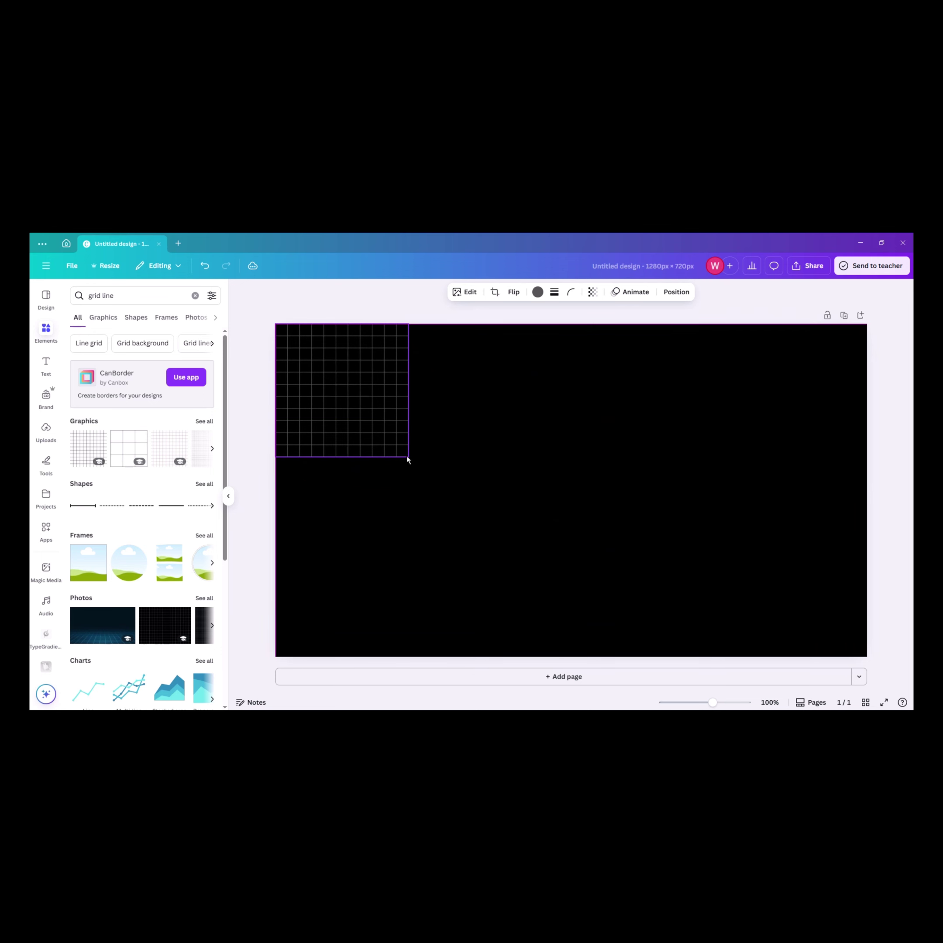
{"action": "left_click_drag", "start_coordinate": [408, 457], "coordinate": [582, 686]}
{"action": "left_click", "coordinate": [678, 556]}
Duplicate the grid and move the copy right so its lines align and cover the rest of the page.
{"action": "left_click", "coordinate": [557, 549]}
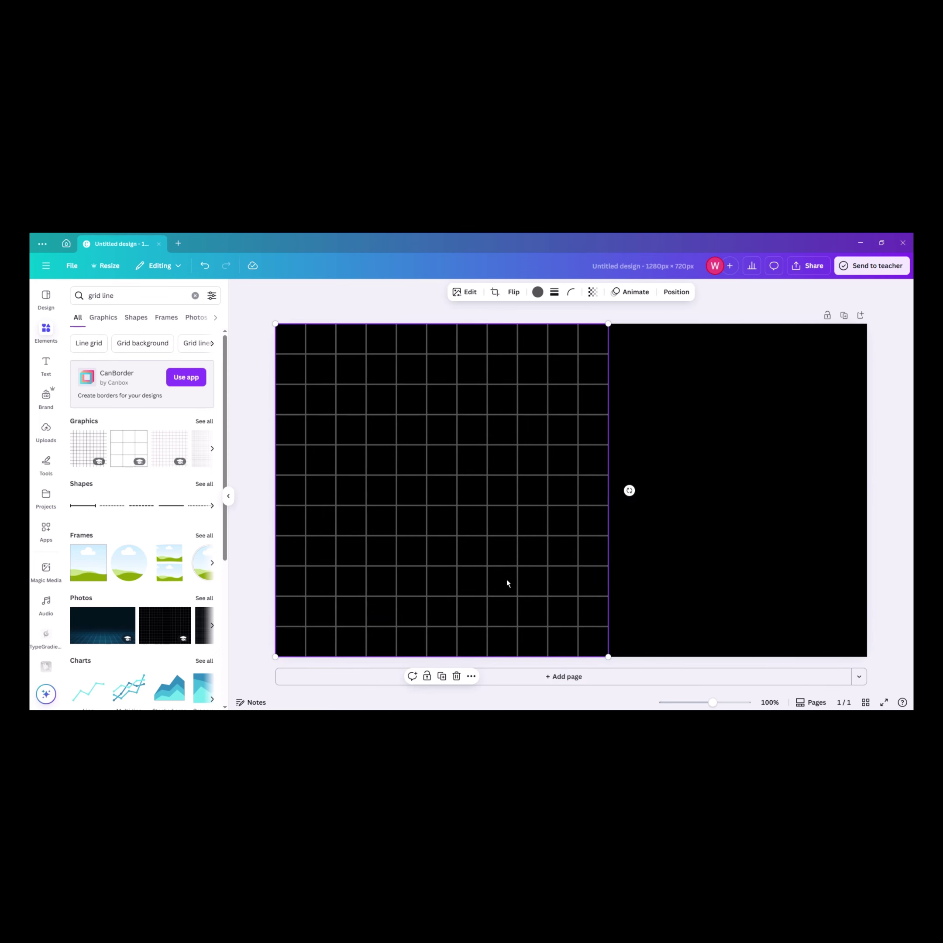
{"action": "left_click", "coordinate": [442, 677]}
{"action": "left_click_drag", "start_coordinate": [415, 533], "coordinate": [715, 519]}
{"action": "left_click", "coordinate": [380, 311]}
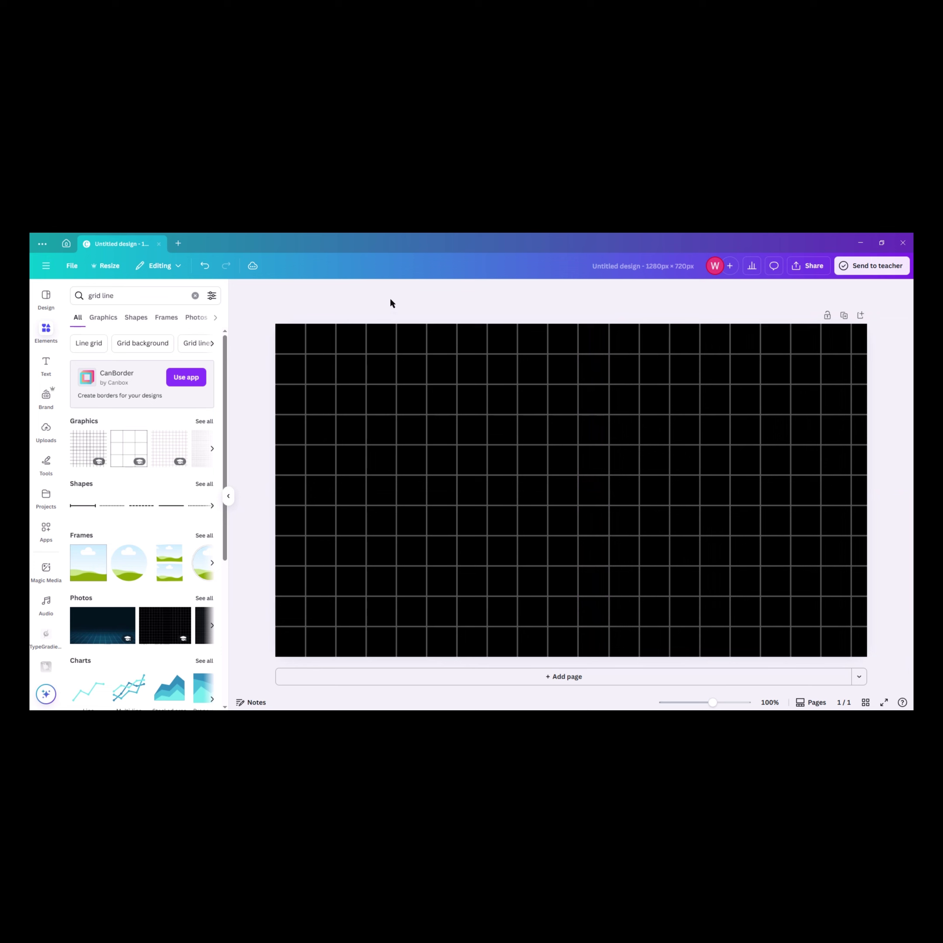
Search the elements for "red fade" and add the second gradient graphic to the page.
{"action": "left_click", "coordinate": [195, 295]}
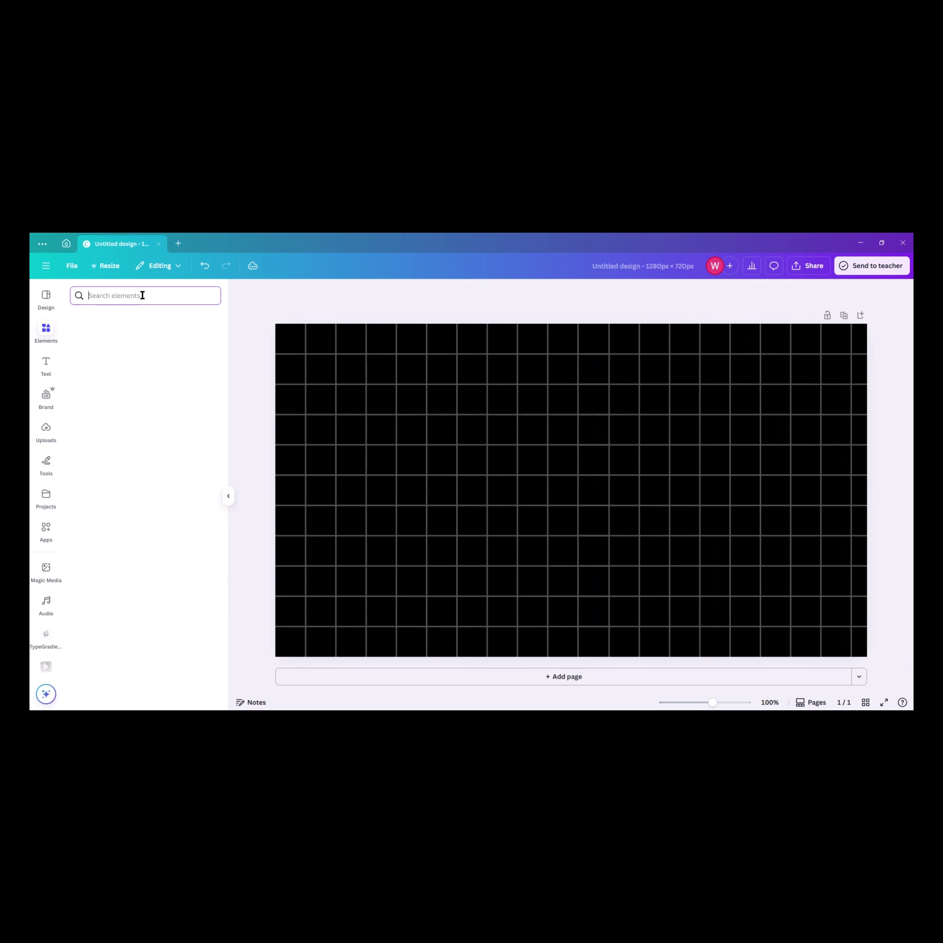
{"action": "type", "text": "red"}
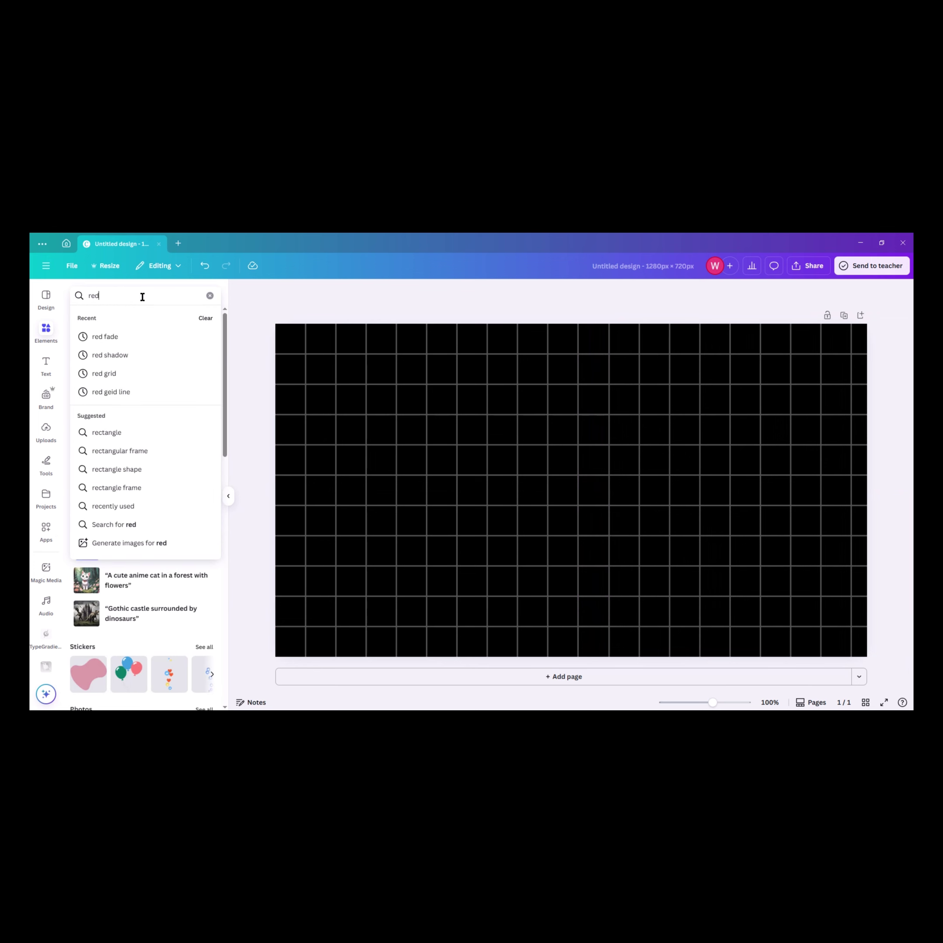
{"action": "type", "text": " fade"}
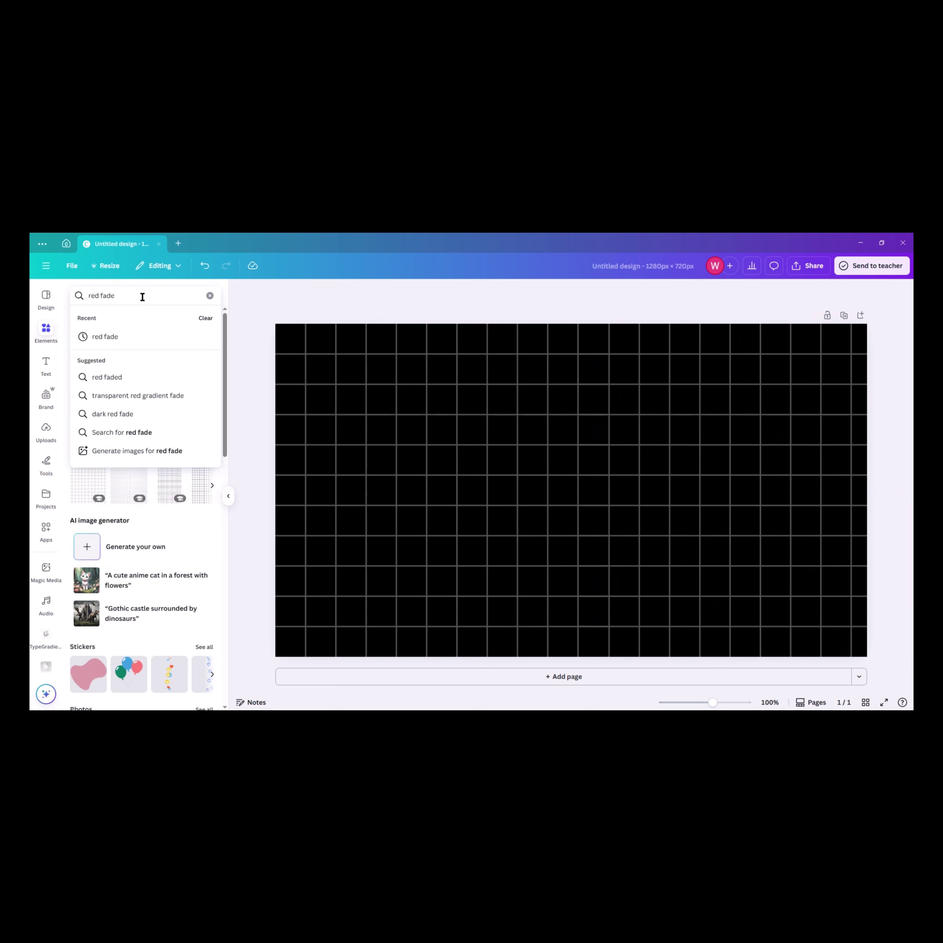
{"action": "key", "text": "Return"}
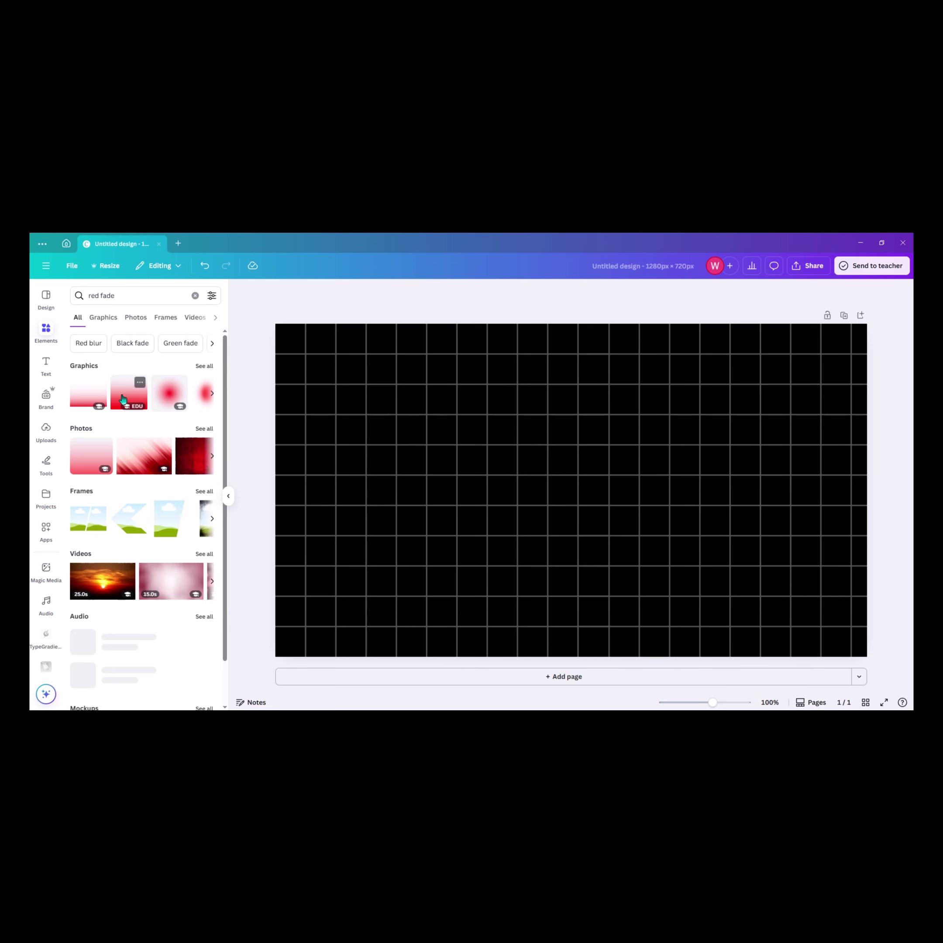
{"action": "left_click", "coordinate": [123, 399]}
Rotate the red fade so its solid side faces left and stretch it from the page's left edge over full height and most of the width.
{"action": "left_click_drag", "start_coordinate": [571, 642], "coordinate": [389, 492]}
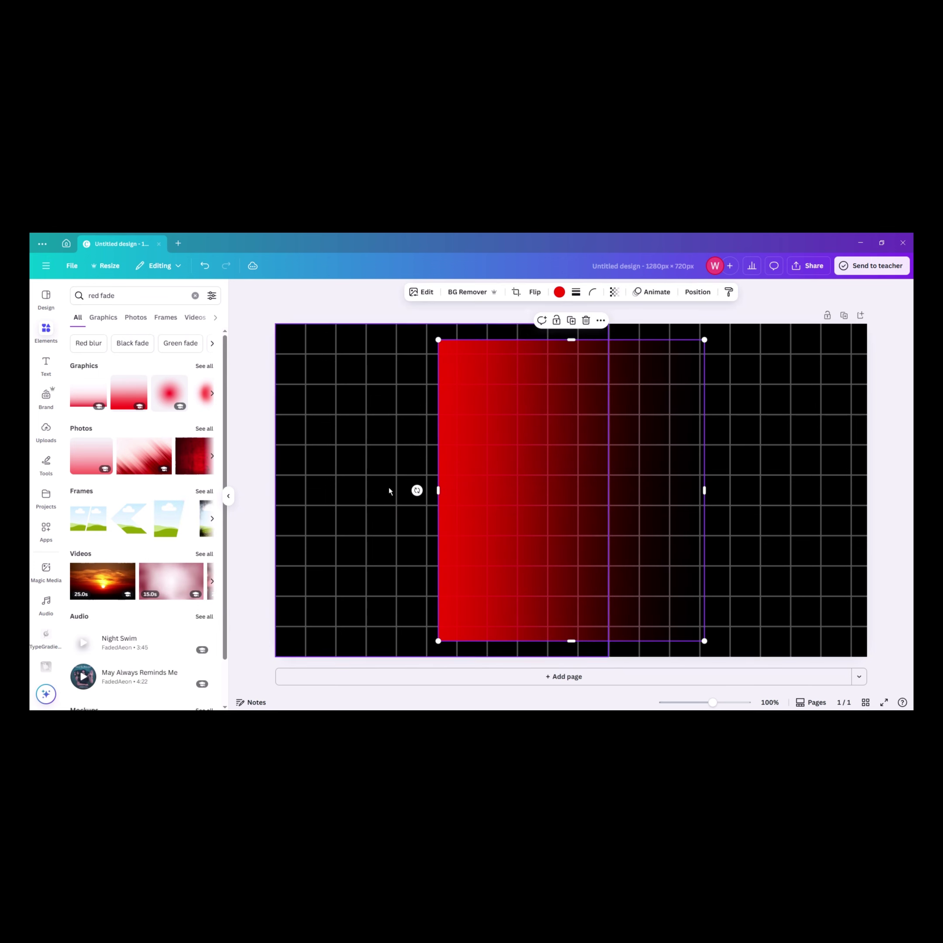
{"action": "left_click_drag", "start_coordinate": [471, 427], "coordinate": [307, 410]}
{"action": "left_click_drag", "start_coordinate": [400, 625], "coordinate": [401, 657]}
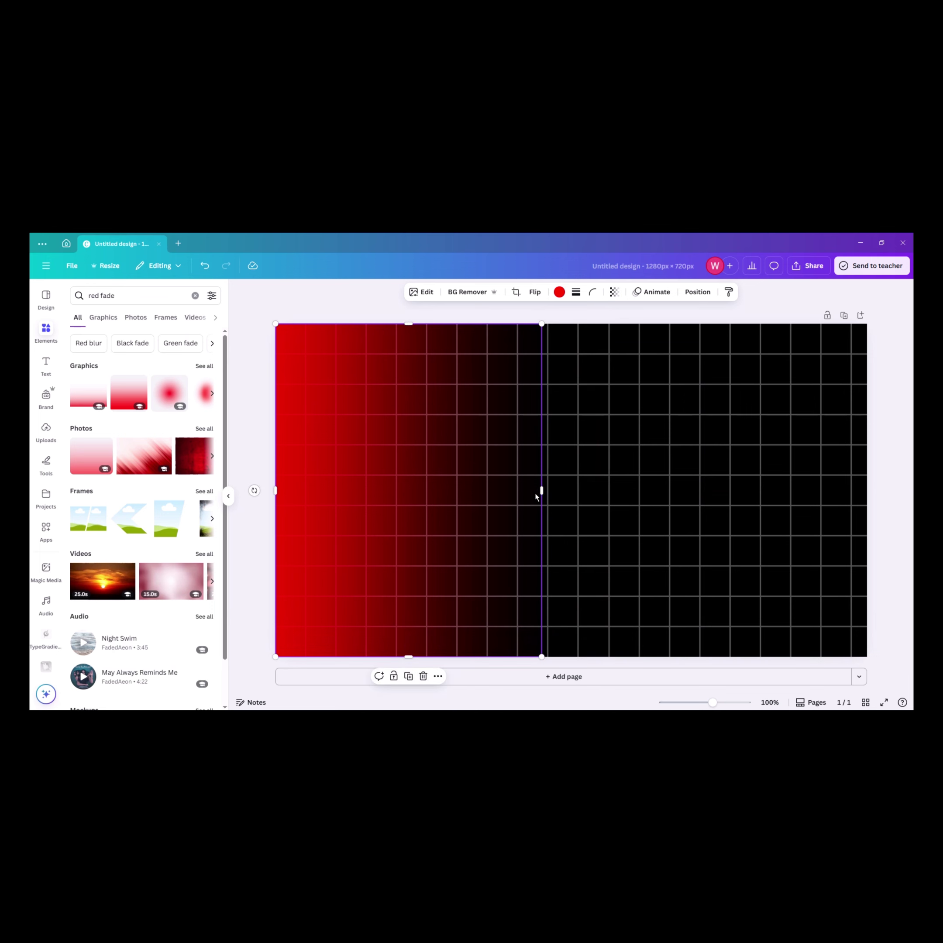
{"action": "left_click_drag", "start_coordinate": [540, 493], "coordinate": [790, 494]}
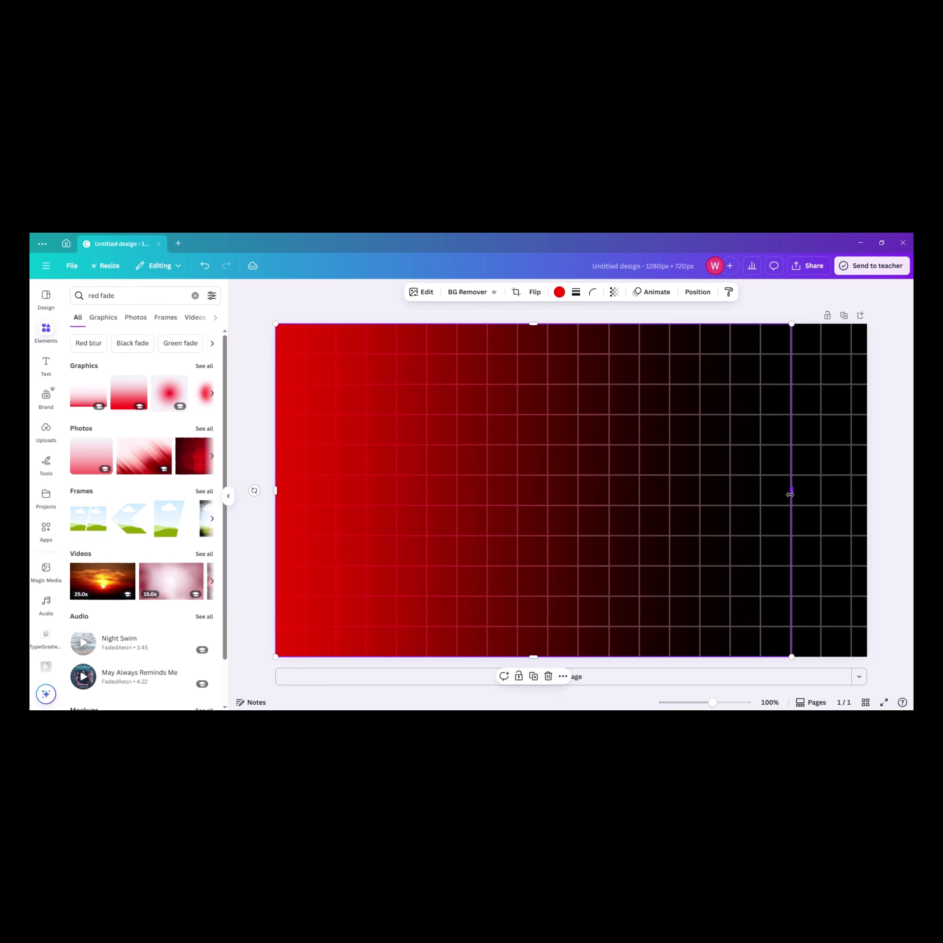
Search the elements for "green fade", add the first gradient graphic and recolor it light green.
{"action": "left_click", "coordinate": [195, 295]}
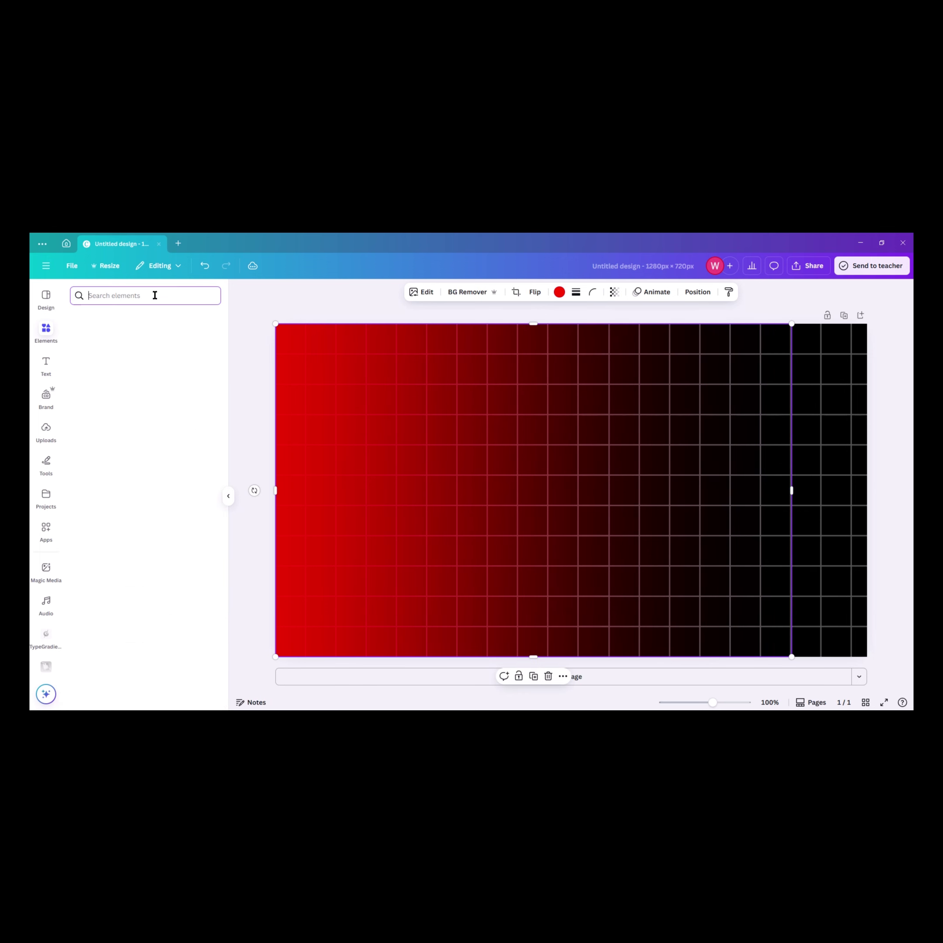
{"action": "type", "text": "green fade"}
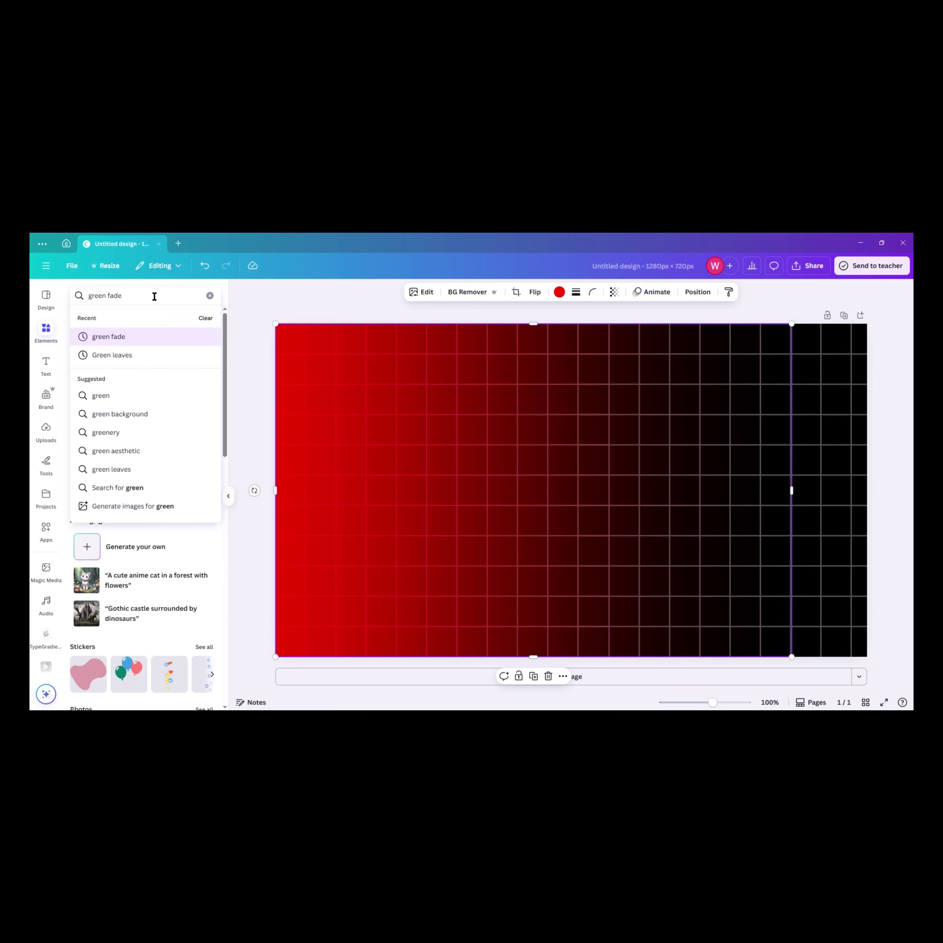
{"action": "key", "text": "Return"}
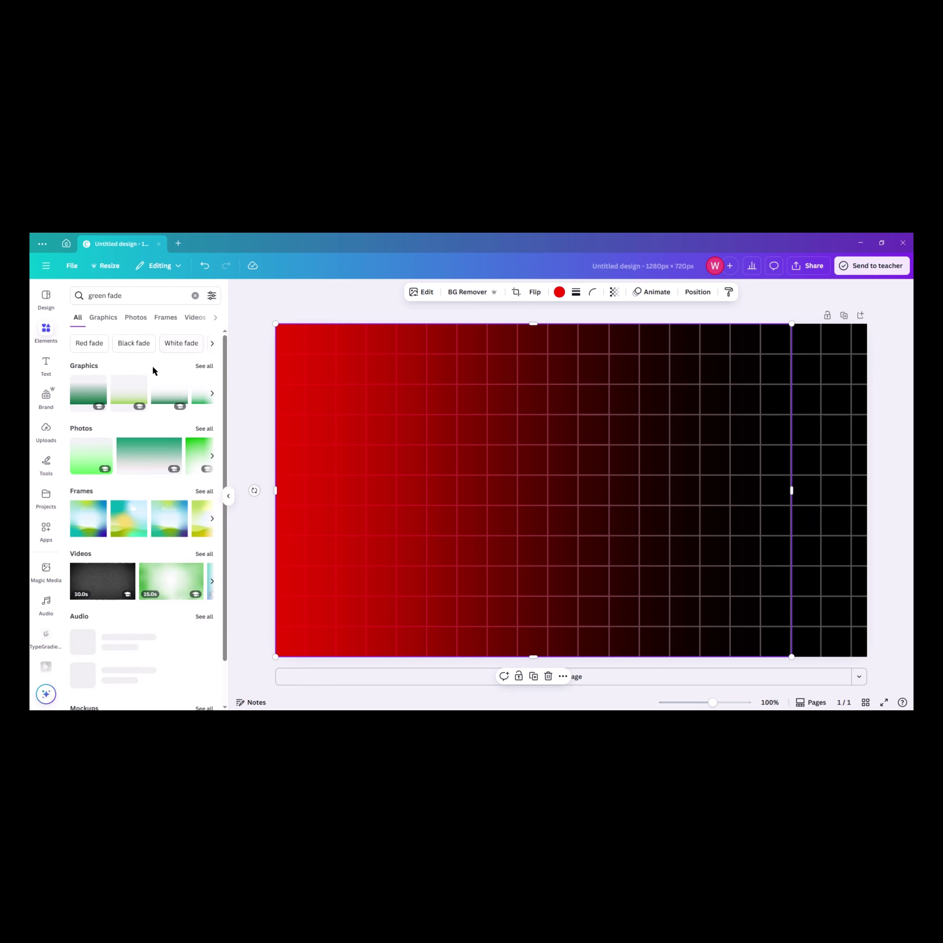
{"action": "left_click", "coordinate": [84, 395]}
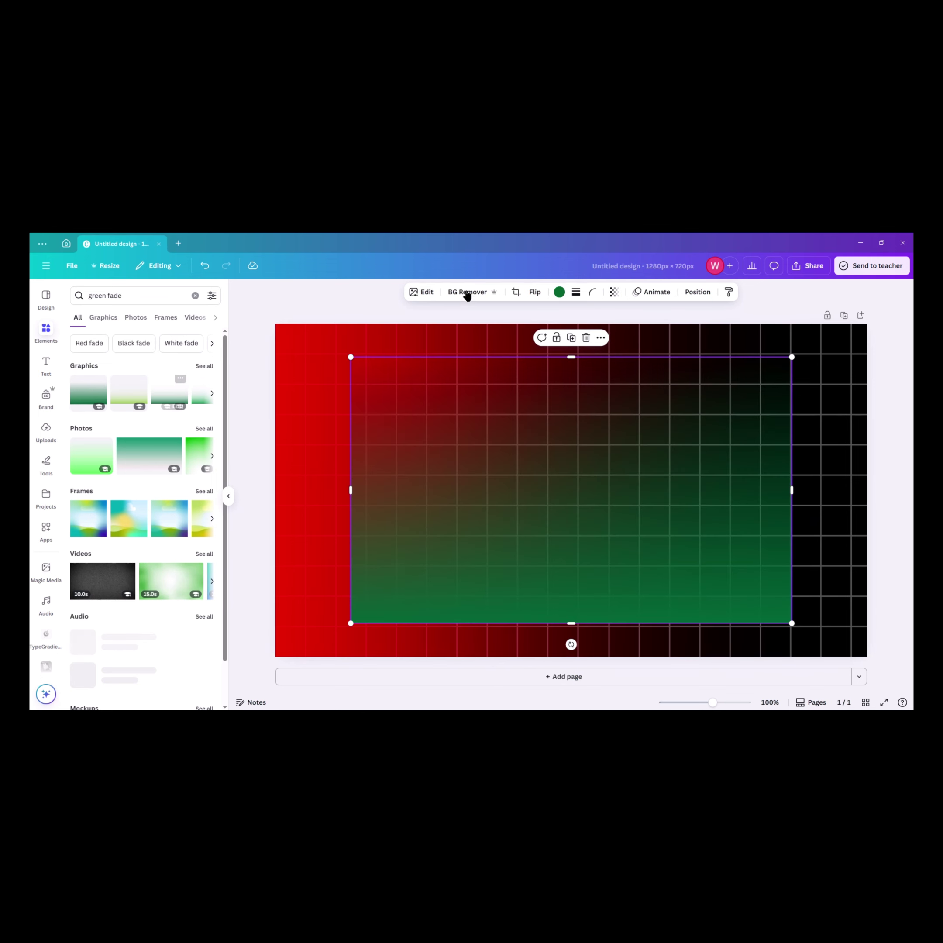
{"action": "left_click", "coordinate": [560, 293]}
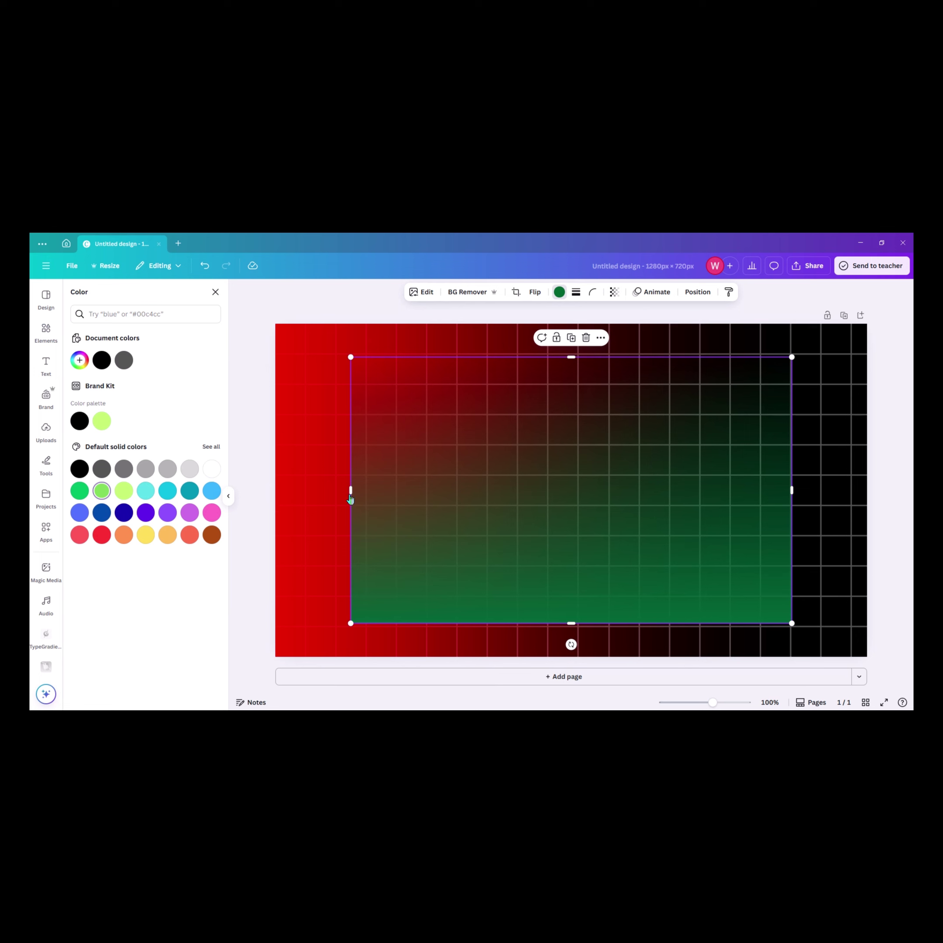
Rotate the green fade so its solid side faces right and fit it to full page height over the right three quarters of the page.
{"action": "left_click_drag", "start_coordinate": [350, 491], "coordinate": [438, 493]}
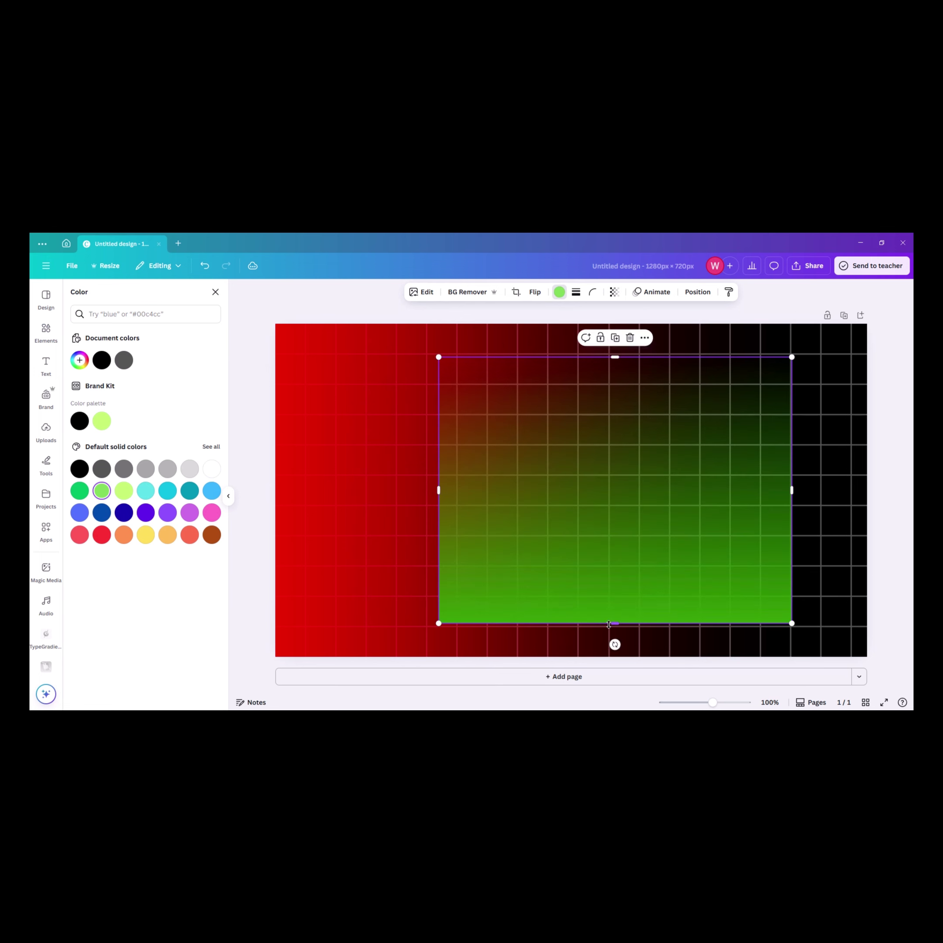
{"action": "left_click_drag", "start_coordinate": [615, 644], "coordinate": [807, 474]}
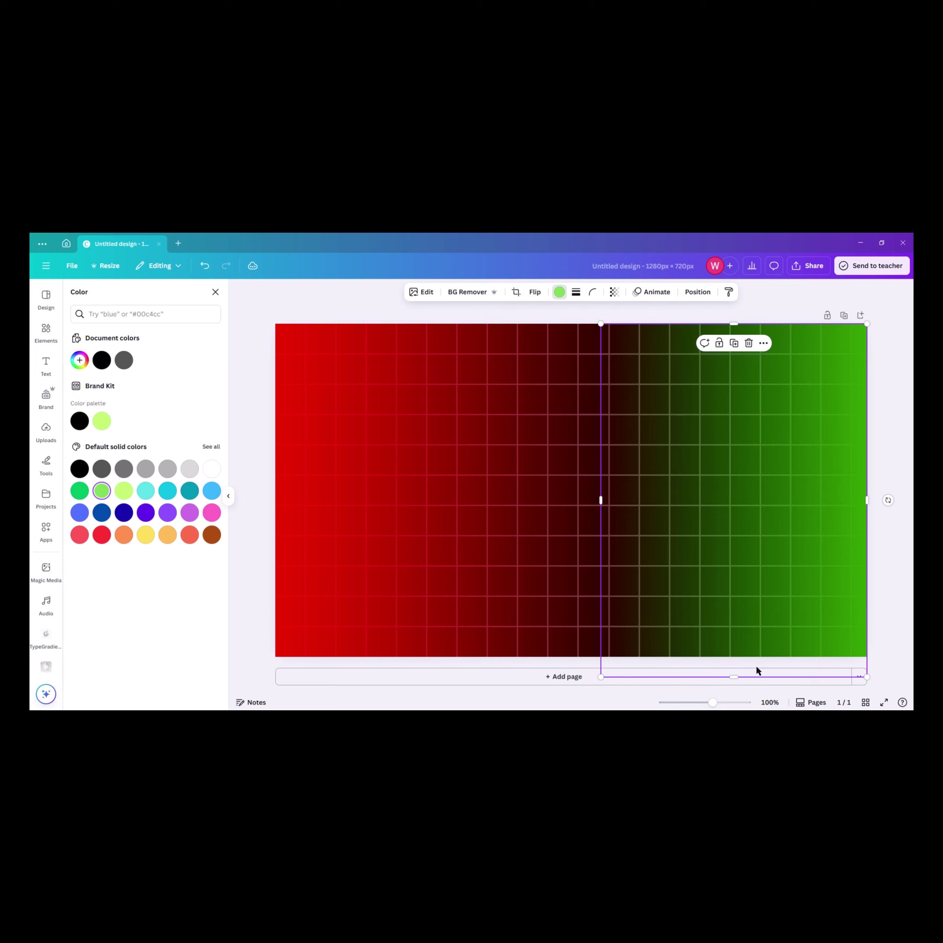
{"action": "left_click_drag", "start_coordinate": [741, 678], "coordinate": [742, 659]}
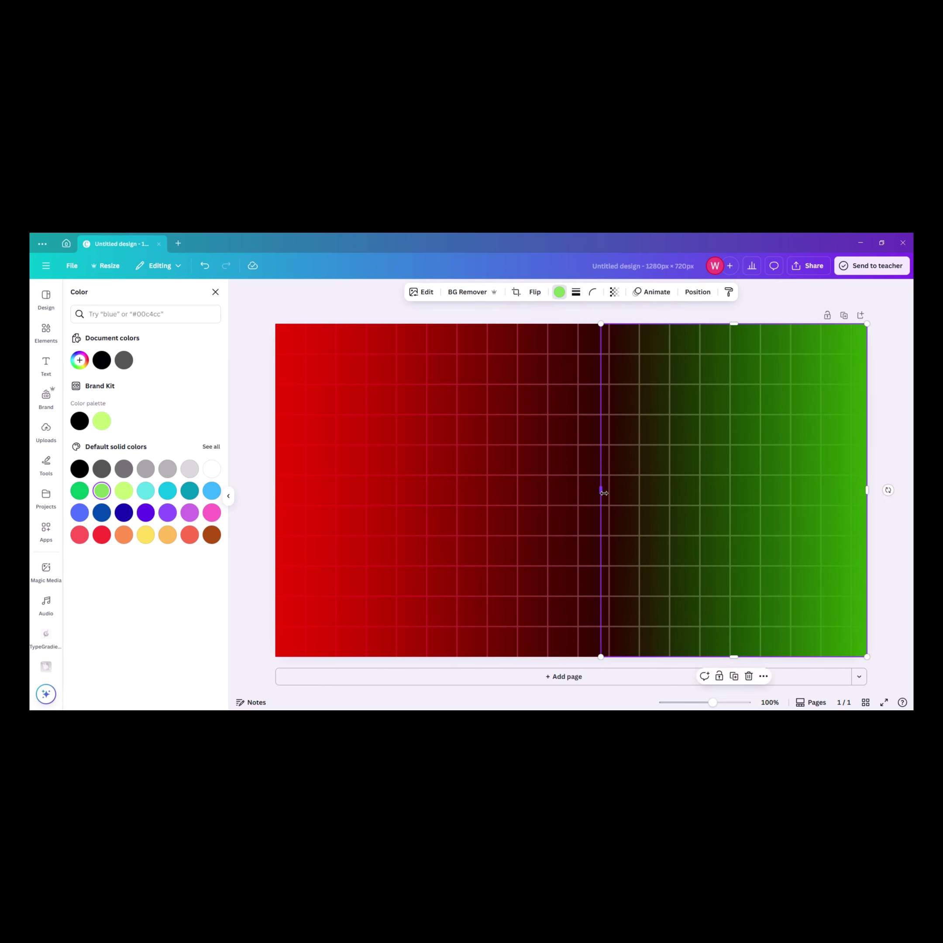
{"action": "left_click_drag", "start_coordinate": [605, 494], "coordinate": [428, 494]}
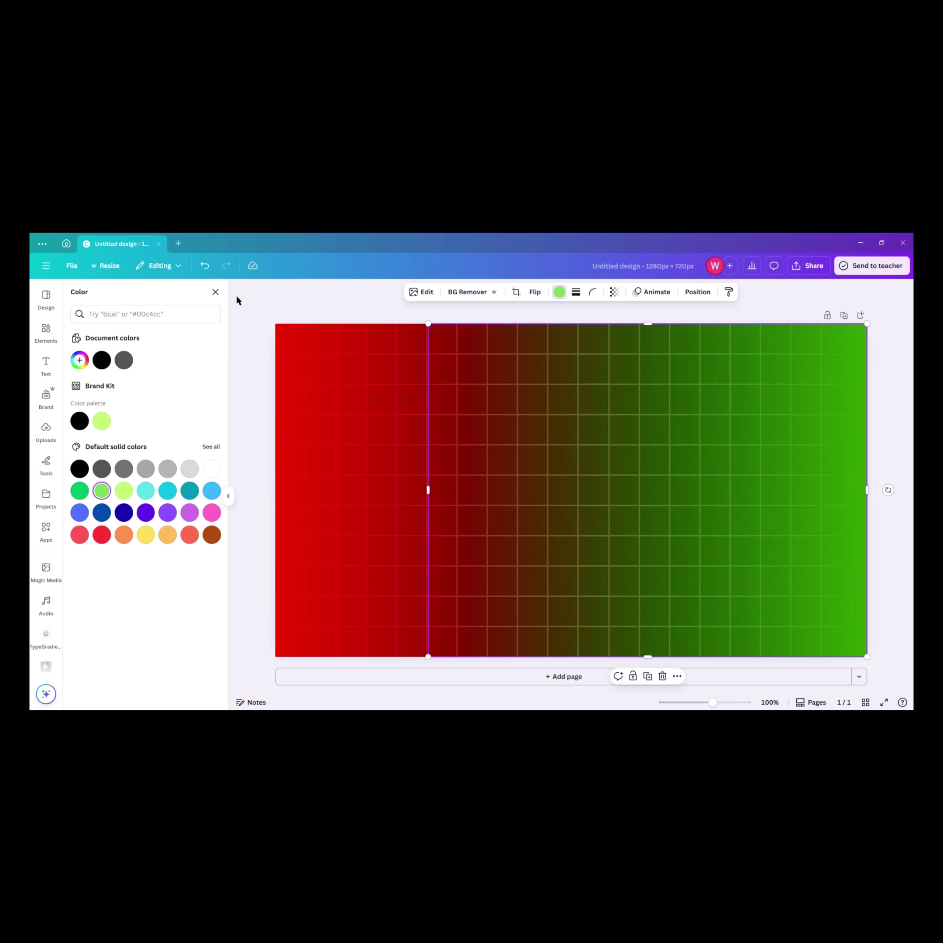
{"action": "key", "text": "Escape"}
{"action": "left_click", "coordinate": [242, 310]}
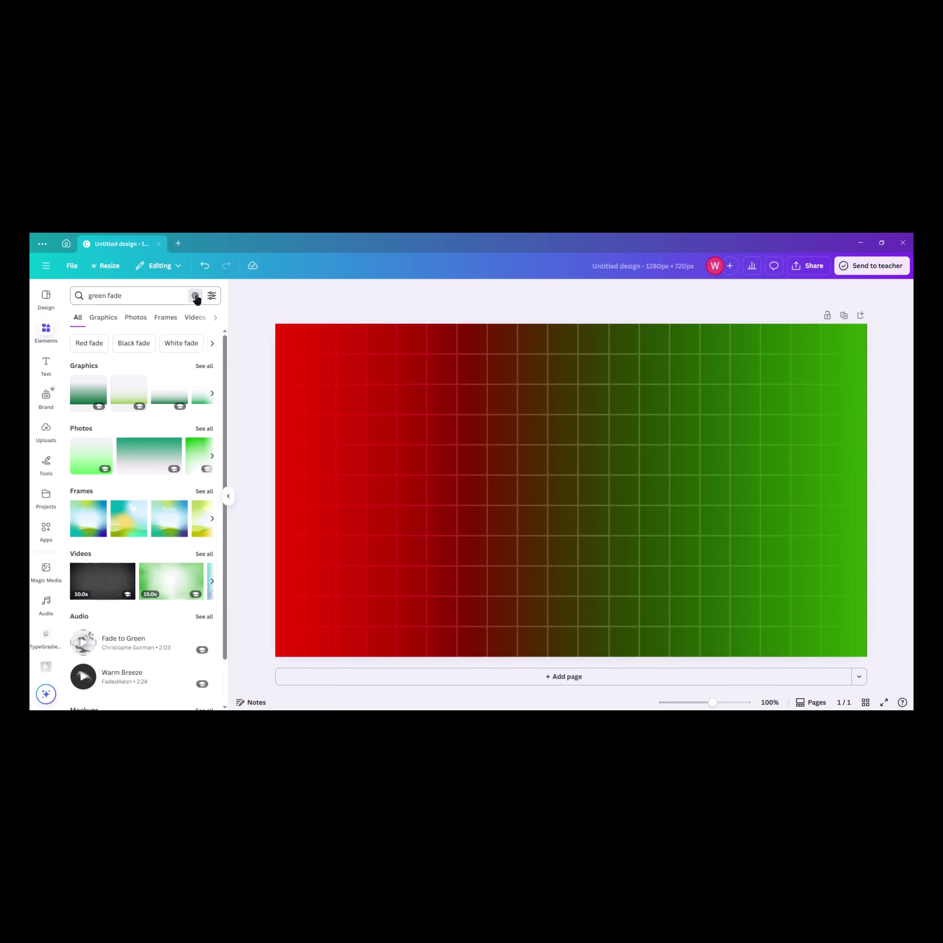
Search the elements for "men thinking" and filter the results to vertical orientation.
{"action": "left_click", "coordinate": [197, 296]}
{"action": "type", "text": "men"}
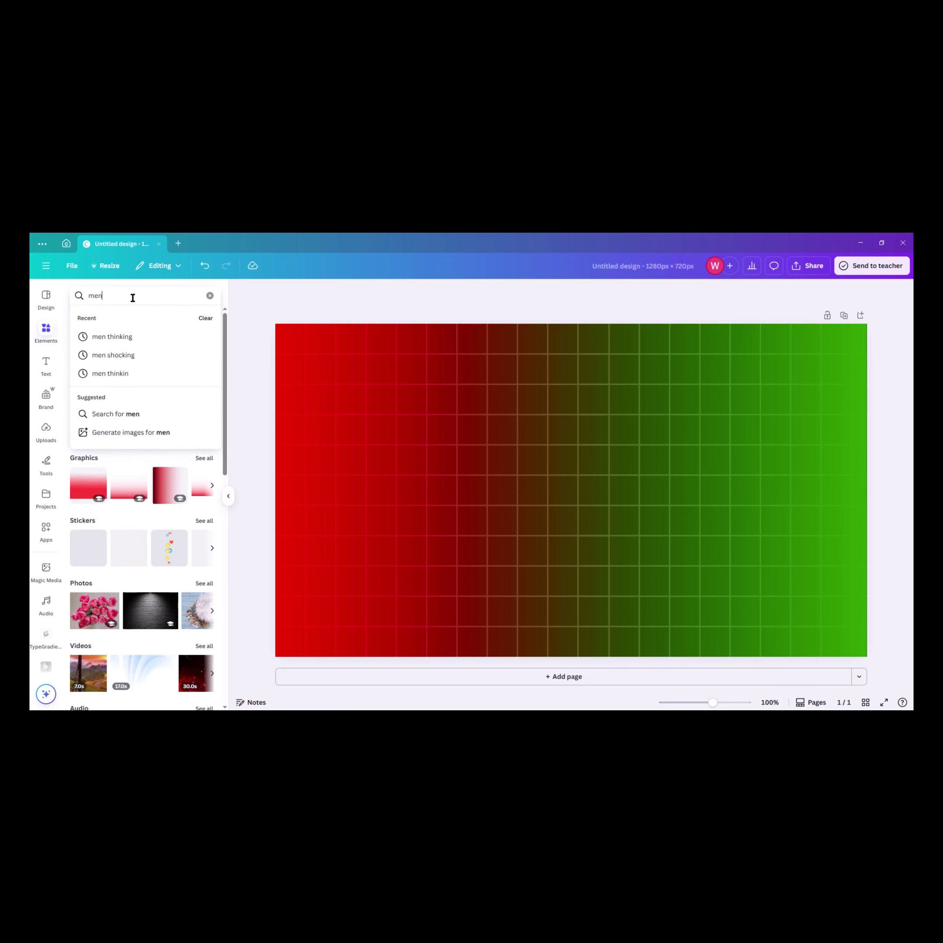
{"action": "type", "text": " thin"}
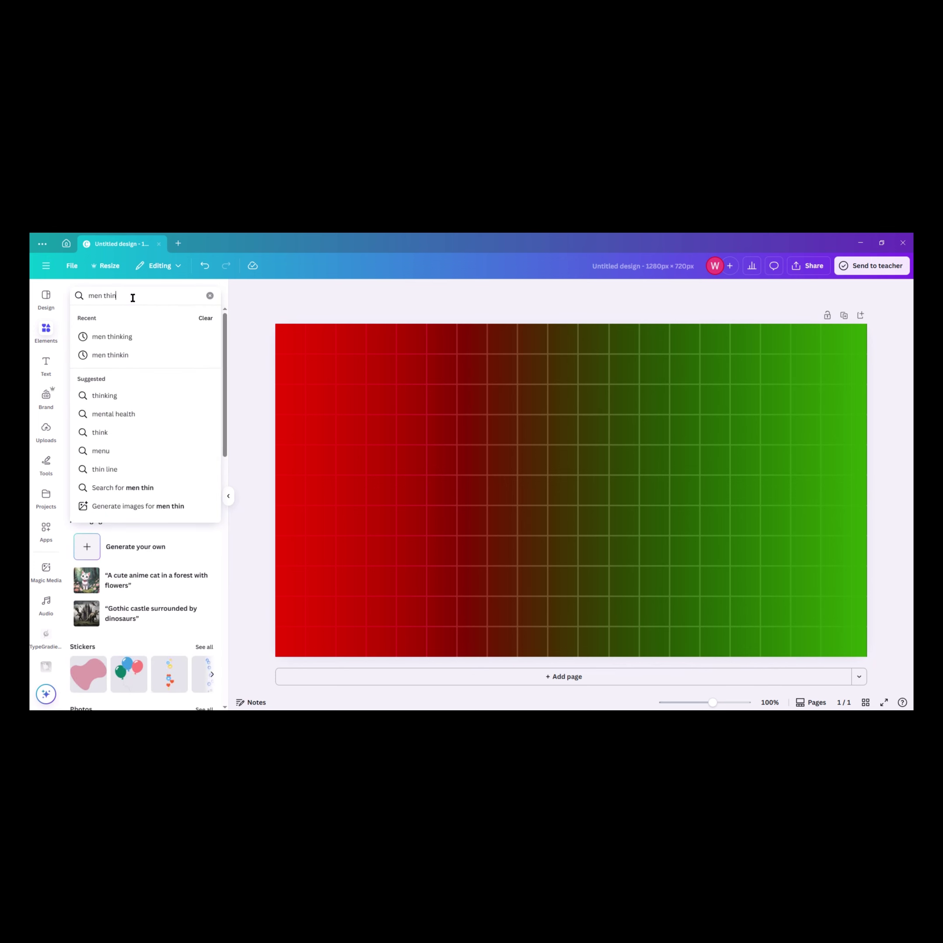
{"action": "type", "text": "king"}
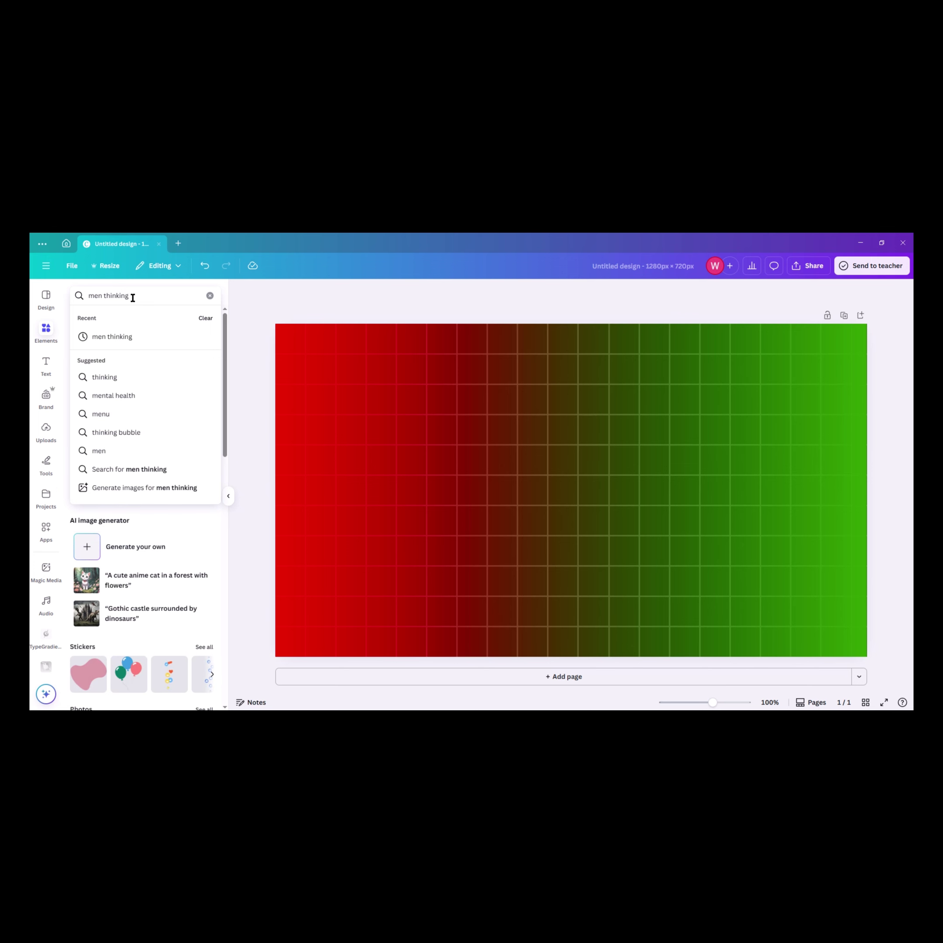
{"action": "key", "text": "Return"}
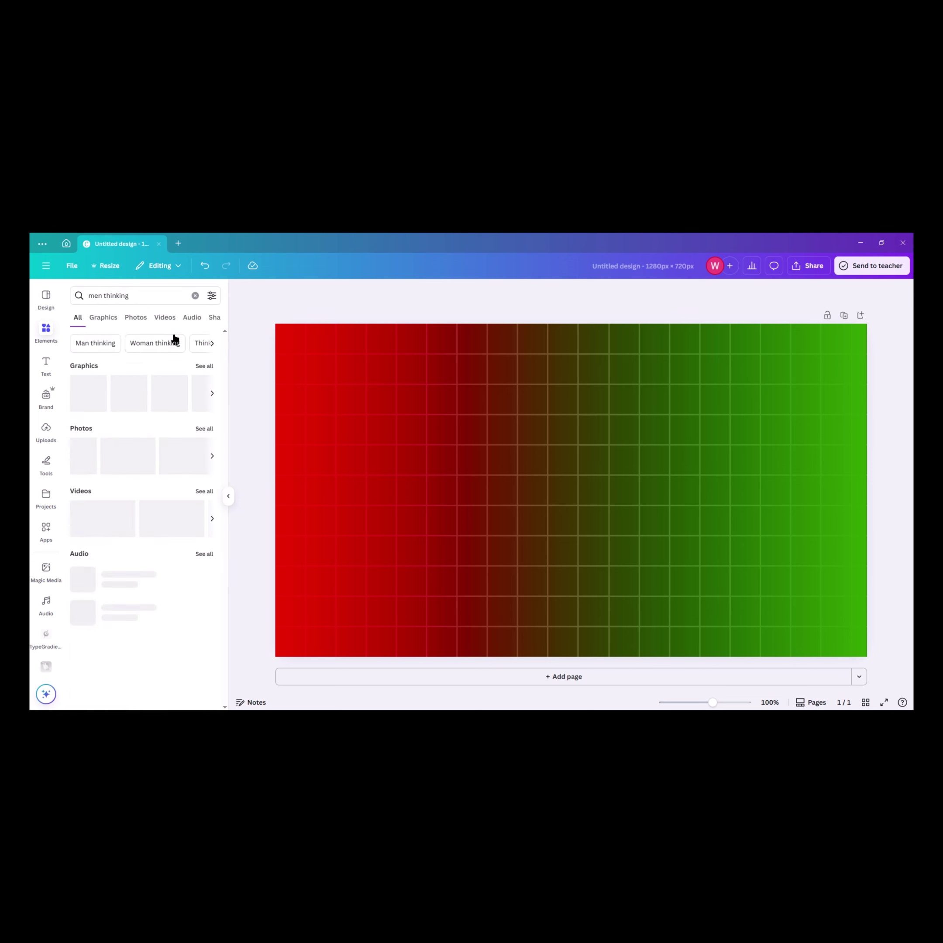
{"action": "left_click", "coordinate": [213, 296]}
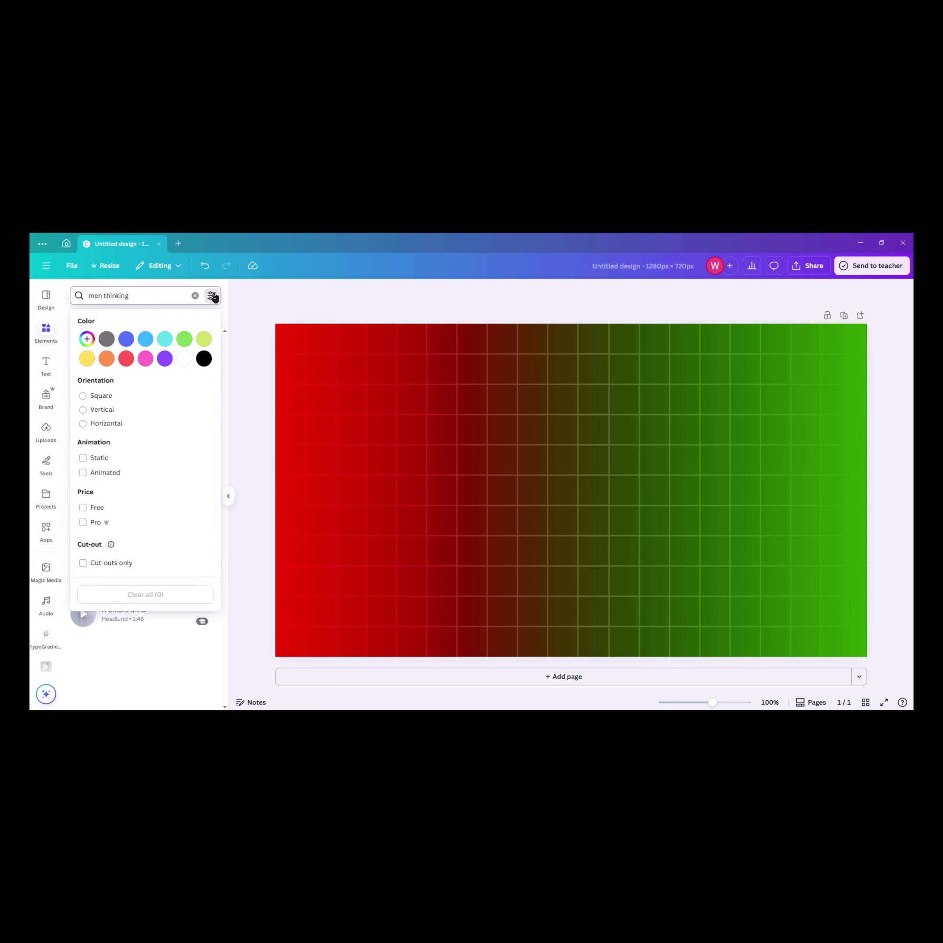
{"action": "left_click", "coordinate": [108, 413]}
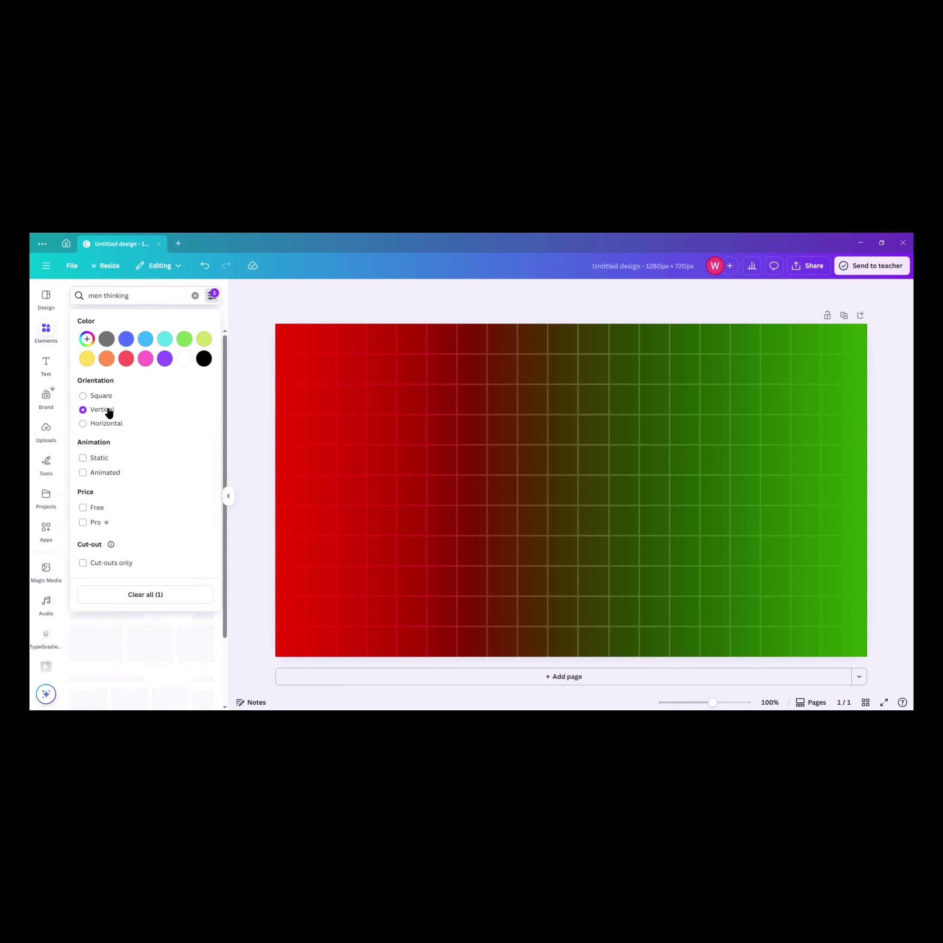
{"action": "left_click", "coordinate": [234, 394]}
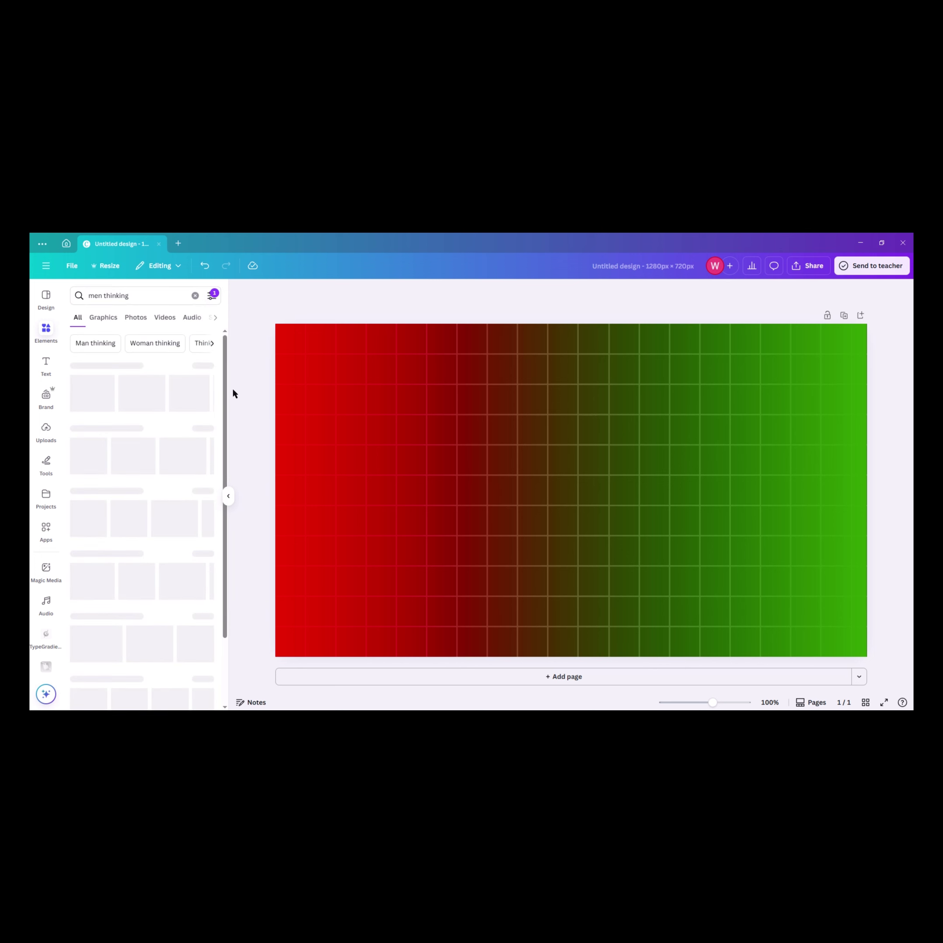
Add the photo of the thinking man with glasses and a grey T-shirt to the page and remove its background.
{"action": "left_click", "coordinate": [132, 320]}
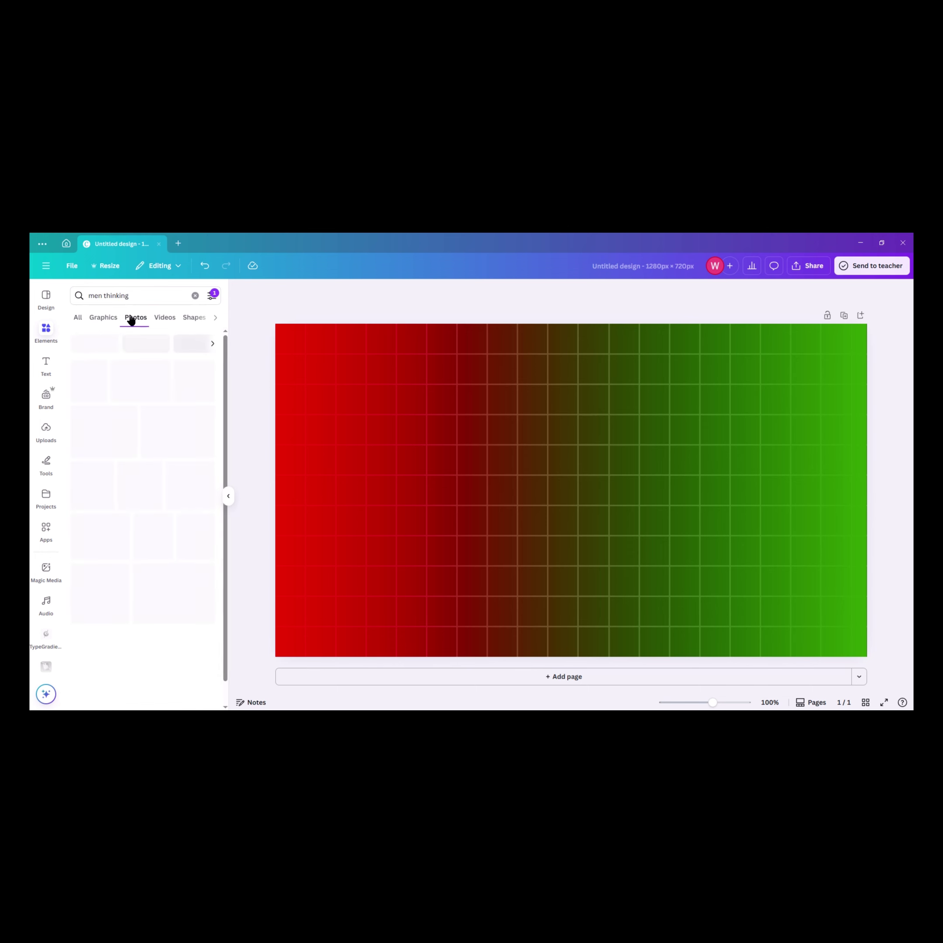
{"action": "scroll", "coordinate": [189, 476], "scroll_direction": "down", "scroll_amount": 7}
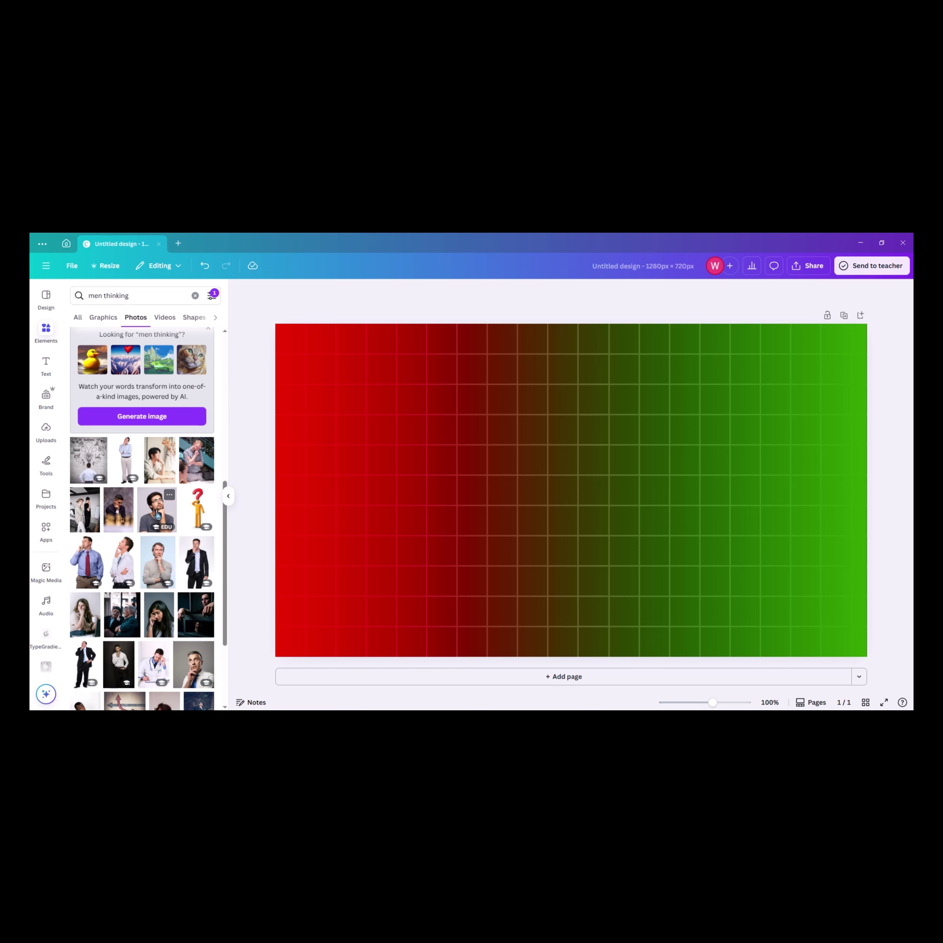
{"action": "left_click", "coordinate": [151, 515]}
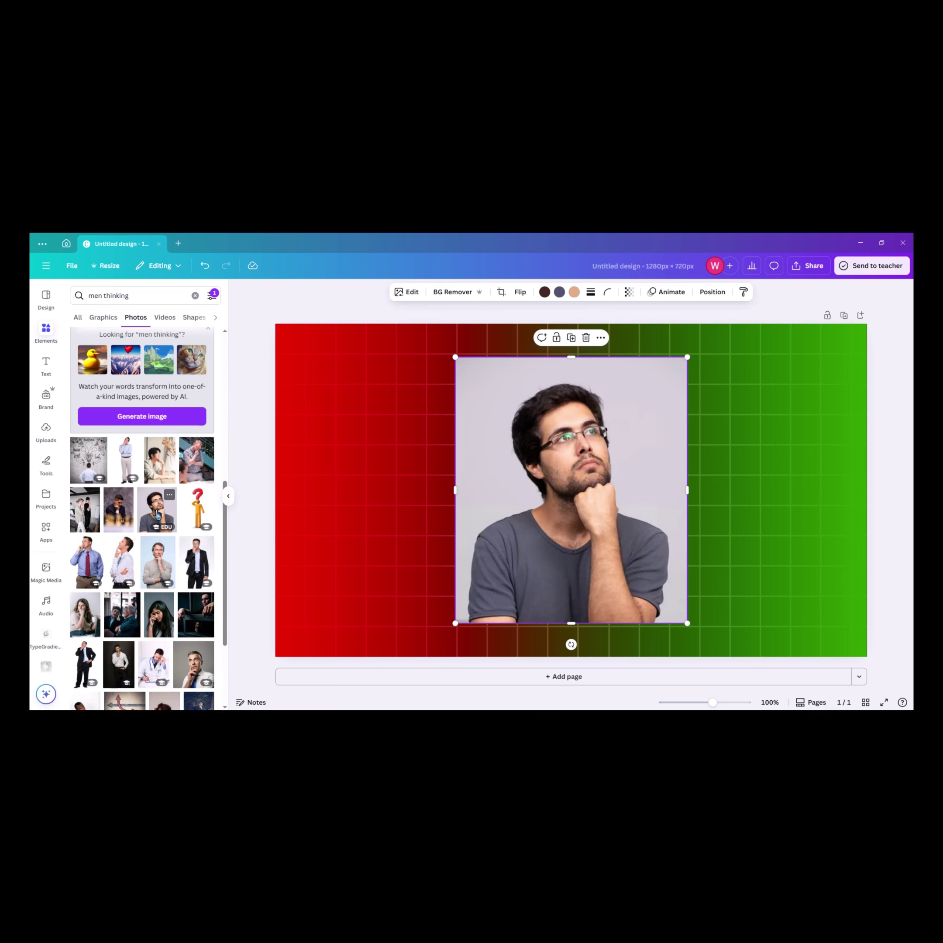
{"action": "left_click", "coordinate": [452, 292]}
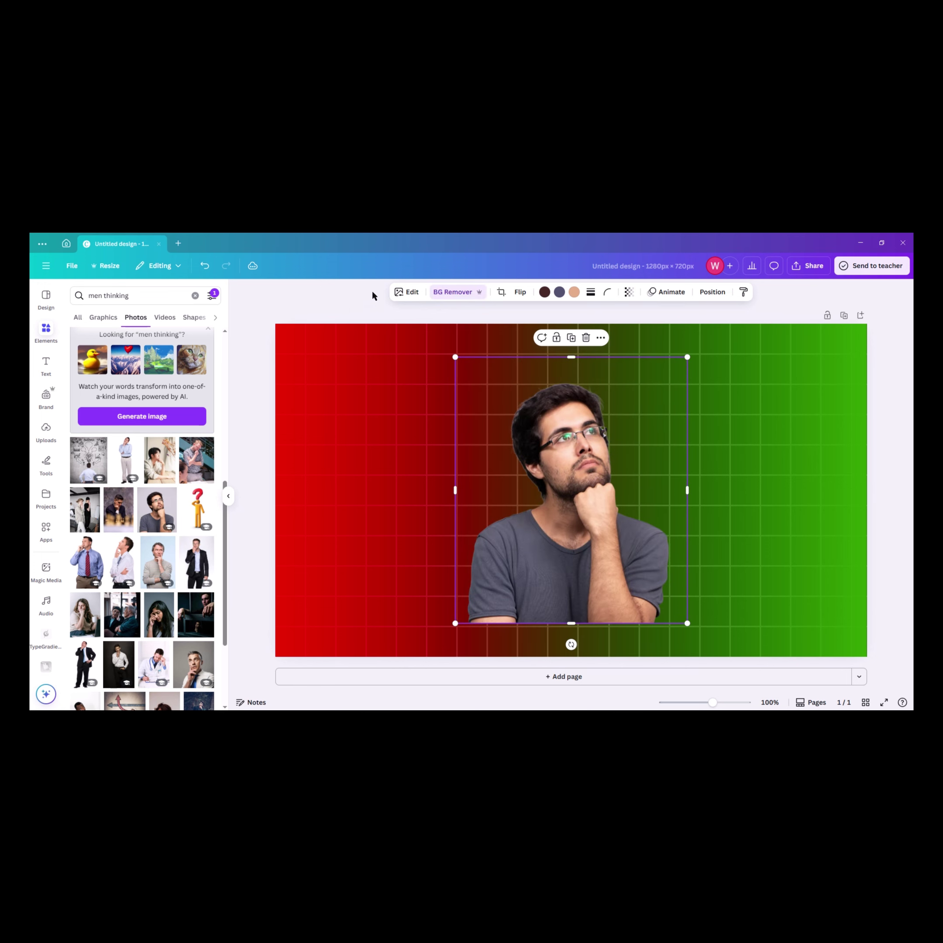
Apply a white (#FFFFFF) Glow shadow with size 25 to the cut-out man.
{"action": "left_click", "coordinate": [397, 292]}
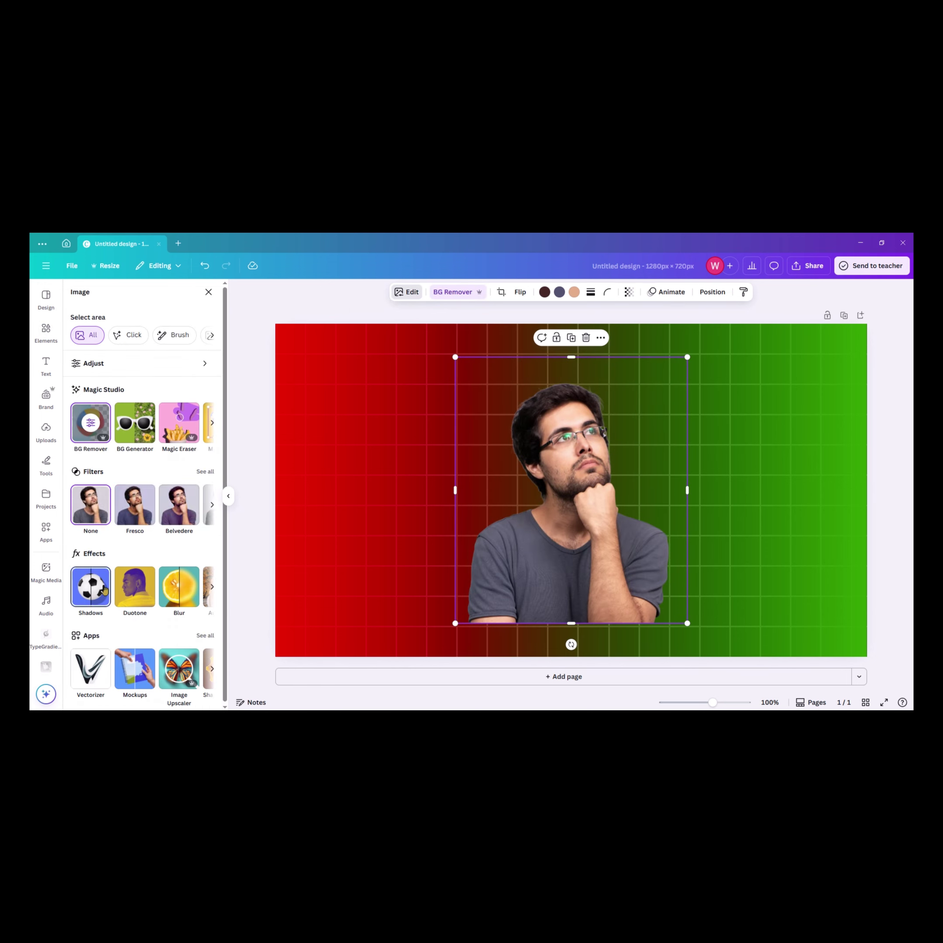
{"action": "left_click", "coordinate": [104, 589]}
{"action": "left_click", "coordinate": [103, 406]}
{"action": "left_click", "coordinate": [213, 641]}
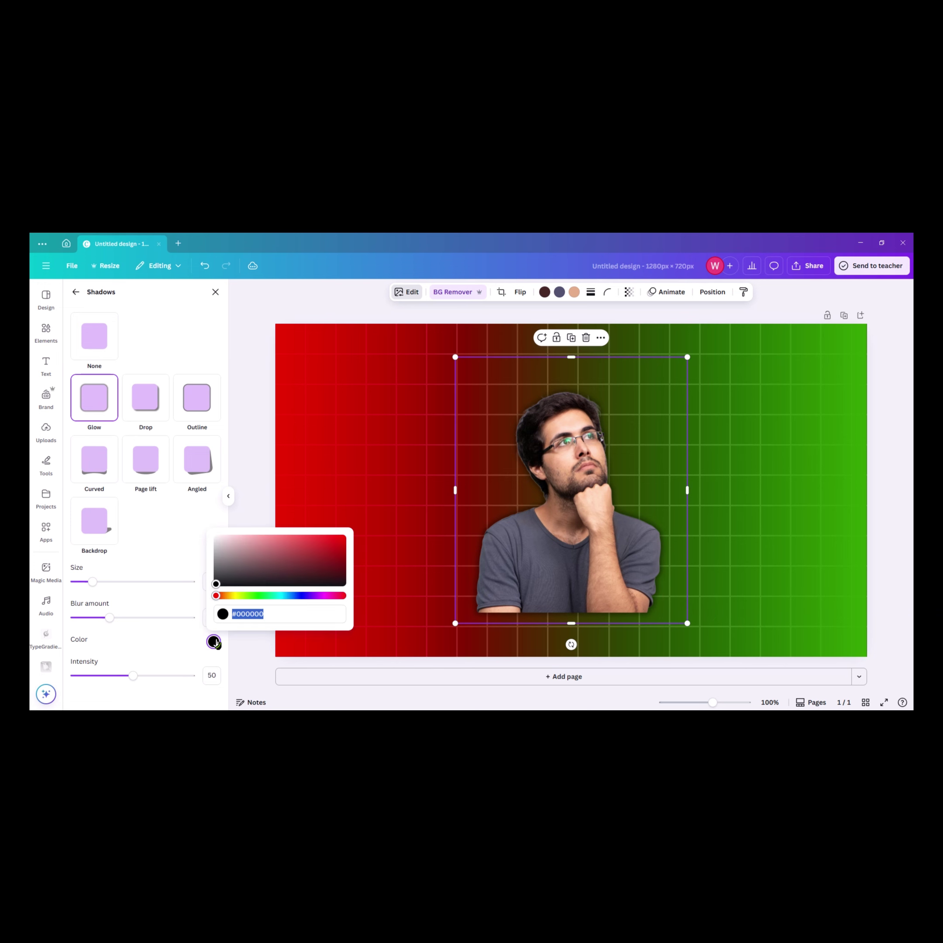
{"action": "type", "text": "FFFFFF"}
{"action": "left_click", "coordinate": [102, 582]}
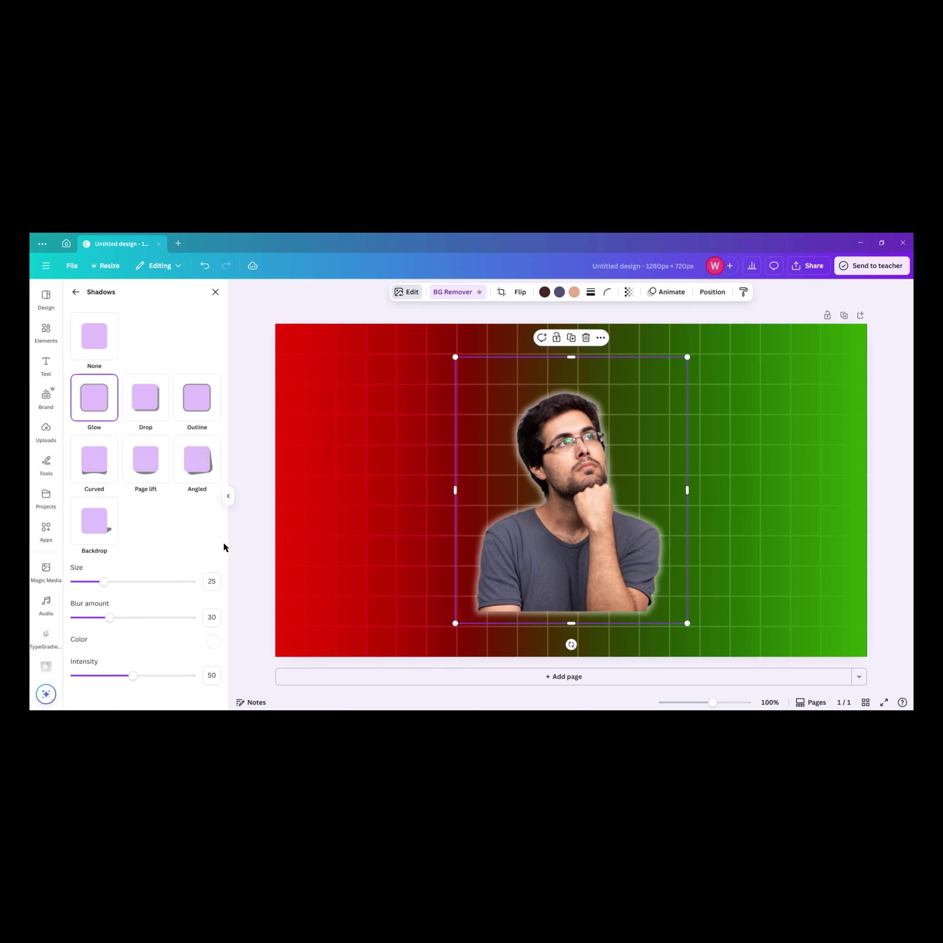
{"action": "left_click", "coordinate": [237, 528]}
{"action": "left_click", "coordinate": [152, 496]}
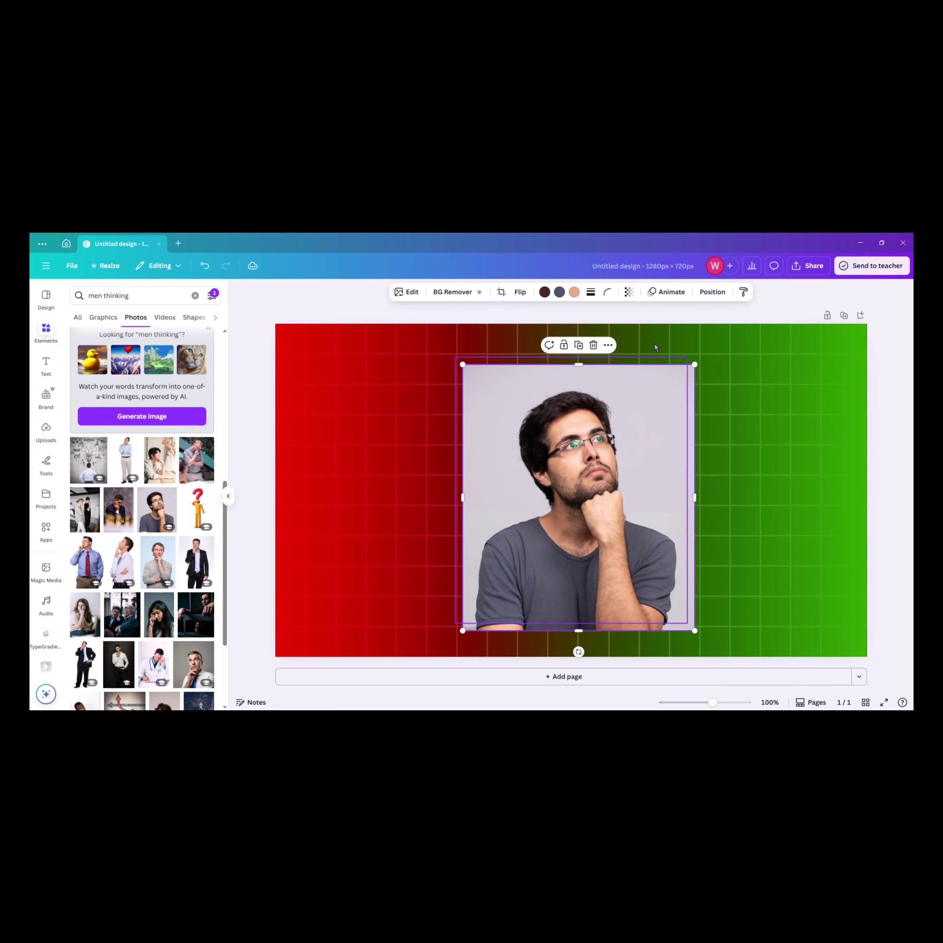
{"action": "left_click", "coordinate": [594, 346]}
Enlarge the cut-out man to about 694 × 797 px and center him on the page with his torso reaching the bottom edge.
{"action": "left_click", "coordinate": [598, 479]}
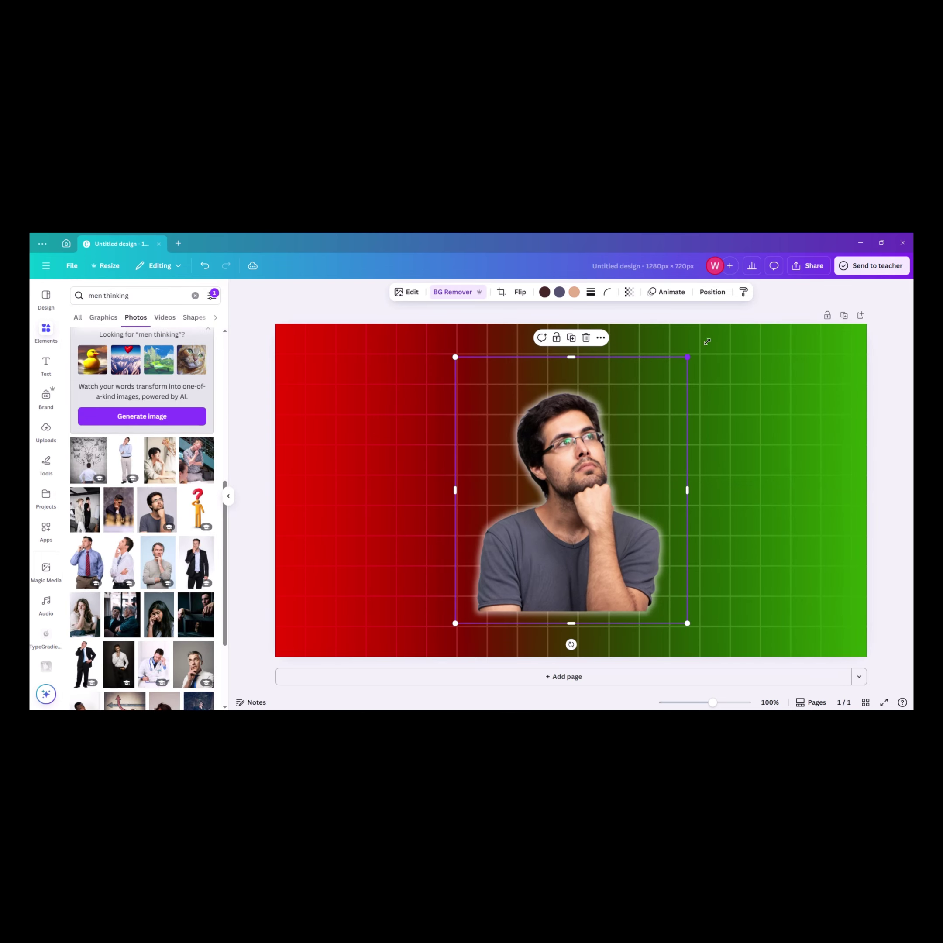
{"action": "left_click_drag", "start_coordinate": [745, 313], "coordinate": [735, 303]}
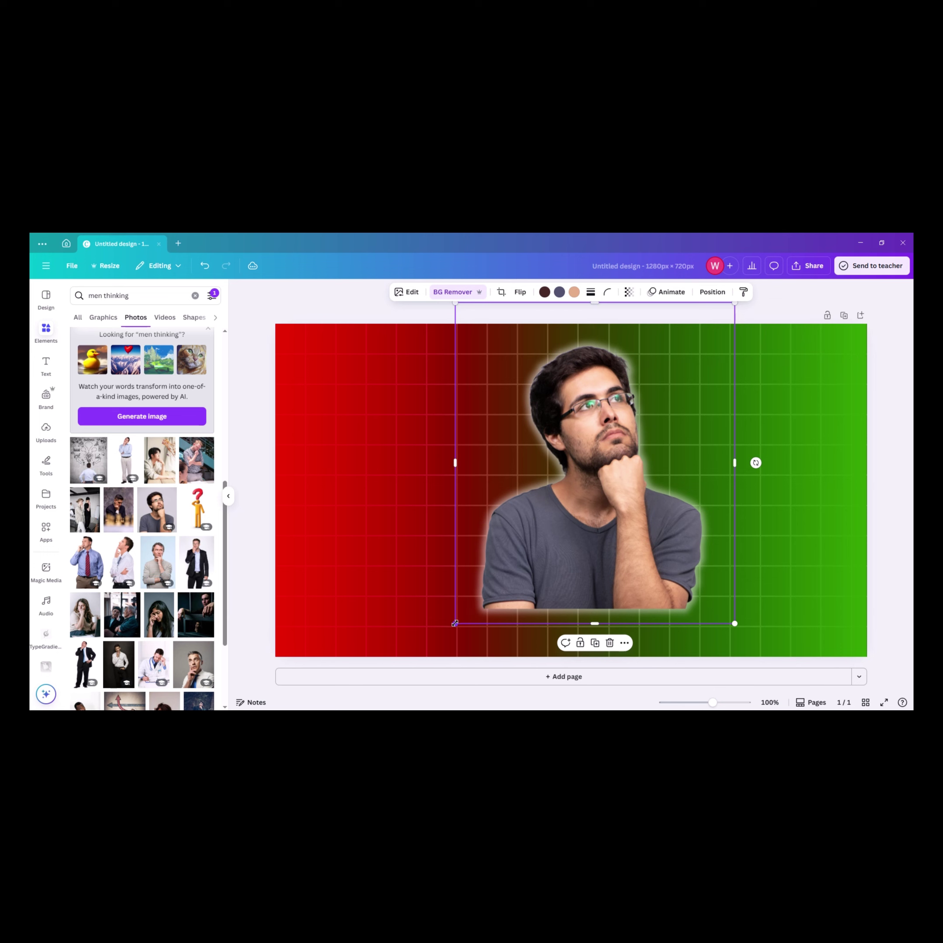
{"action": "left_click_drag", "start_coordinate": [454, 623], "coordinate": [416, 669]}
{"action": "left_click_drag", "start_coordinate": [542, 513], "coordinate": [548, 519]}
{"action": "left_click", "coordinate": [881, 412]}
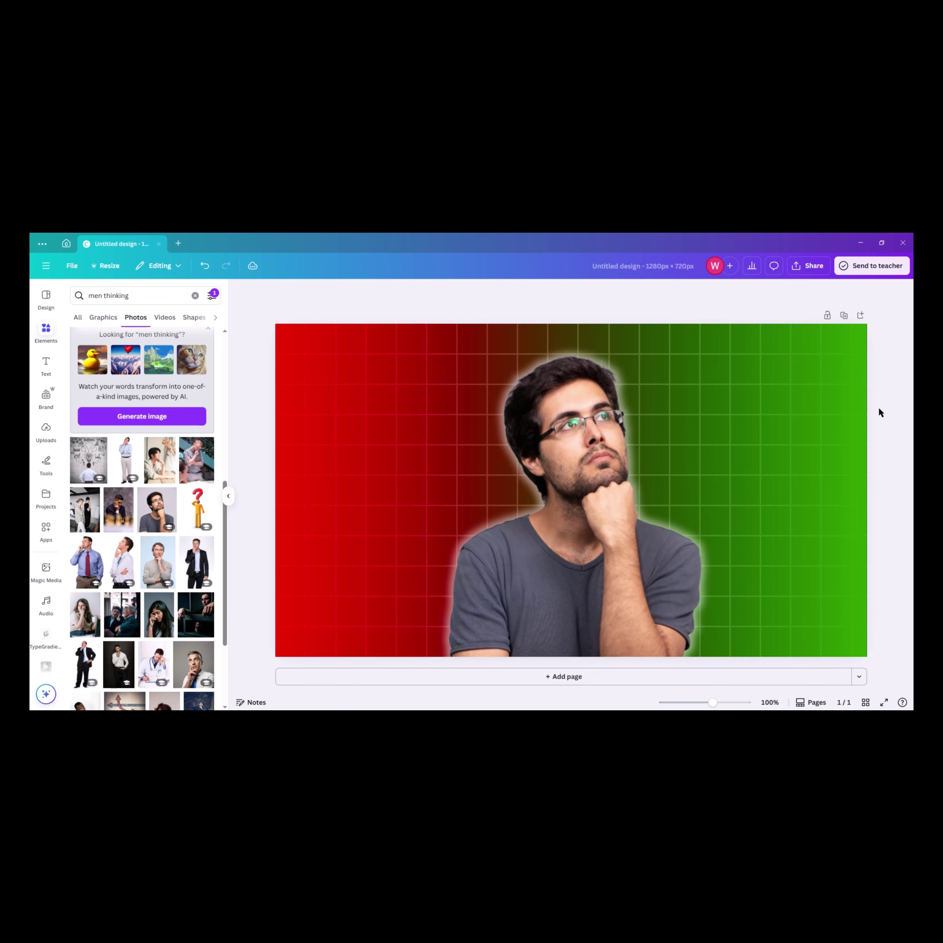
Search the element photos for "money" and add the wide pile of dollar bills on a white background.
{"action": "left_click", "coordinate": [195, 296]}
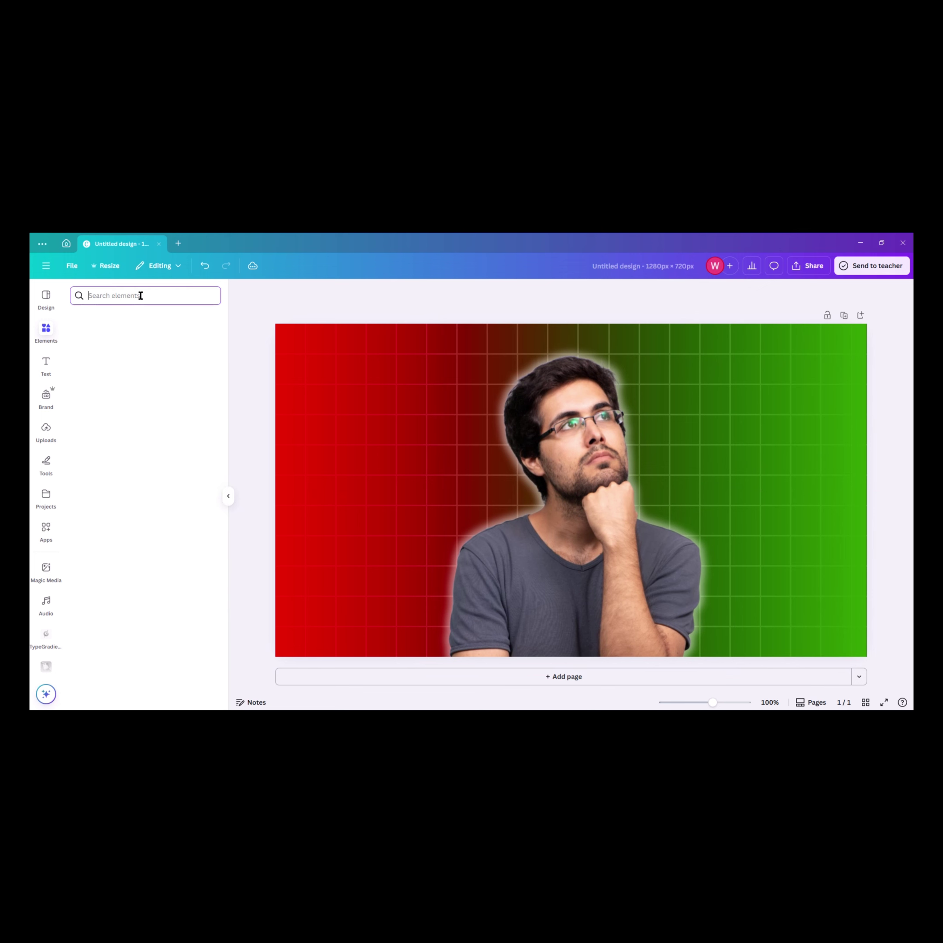
{"action": "left_click", "coordinate": [139, 298]}
{"action": "type", "text": "mo"}
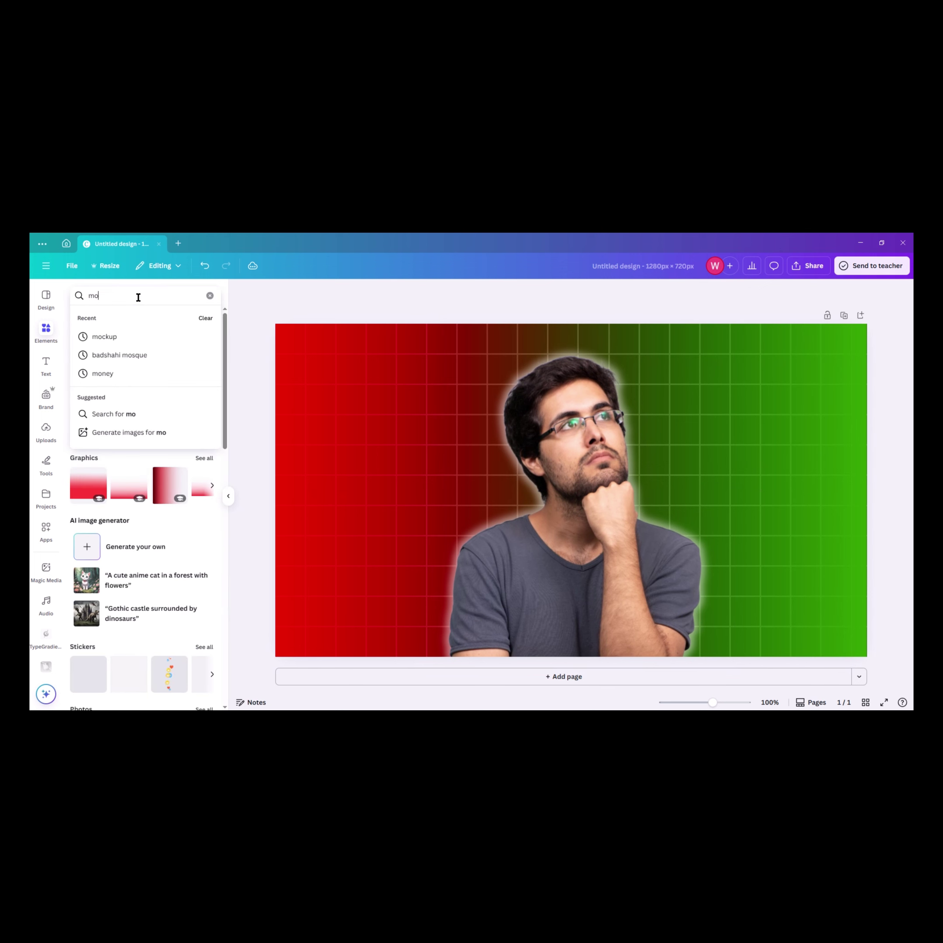
{"action": "type", "text": "ney"}
{"action": "key", "text": "Return"}
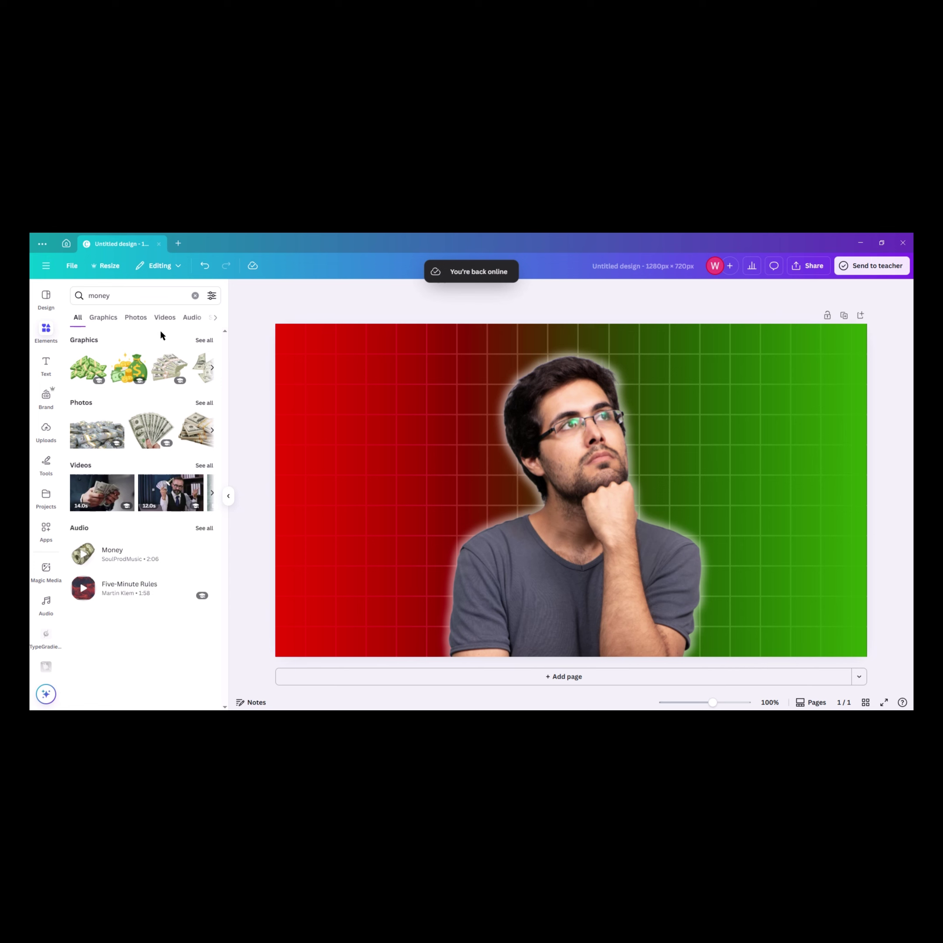
{"action": "left_click", "coordinate": [138, 321]}
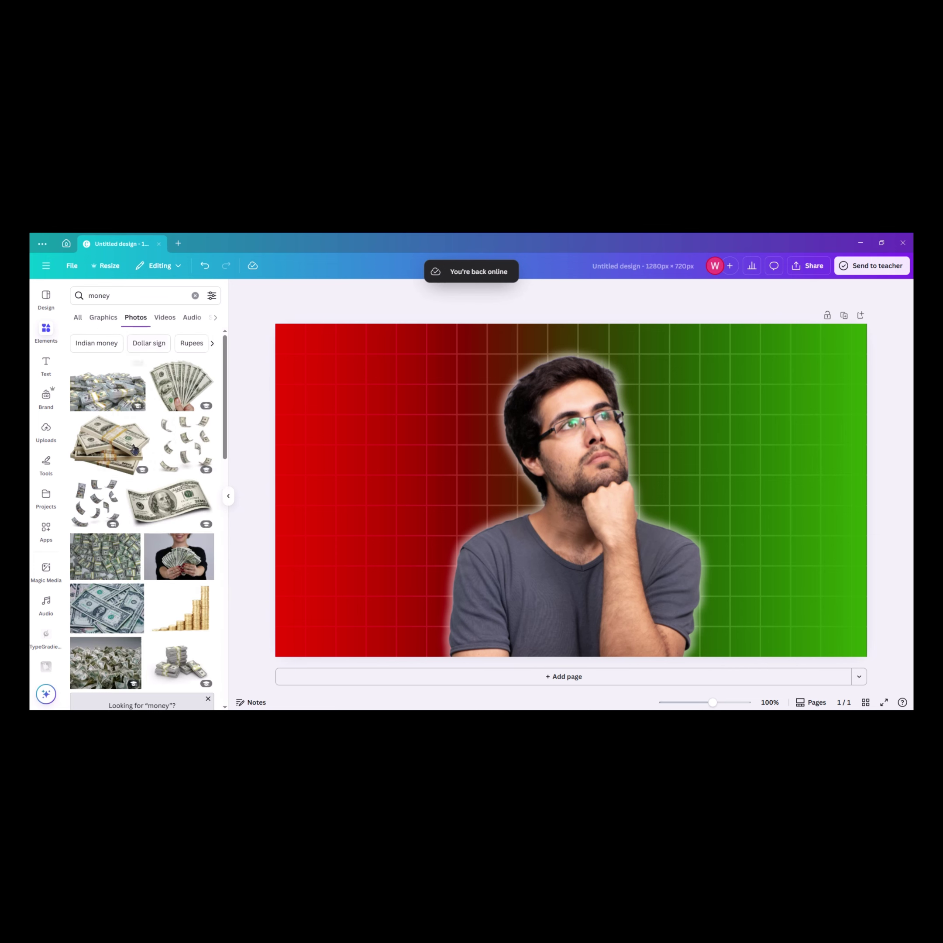
{"action": "scroll", "coordinate": [128, 505], "scroll_direction": "down", "scroll_amount": 2}
{"action": "scroll", "coordinate": [127, 505], "scroll_direction": "down", "scroll_amount": 10}
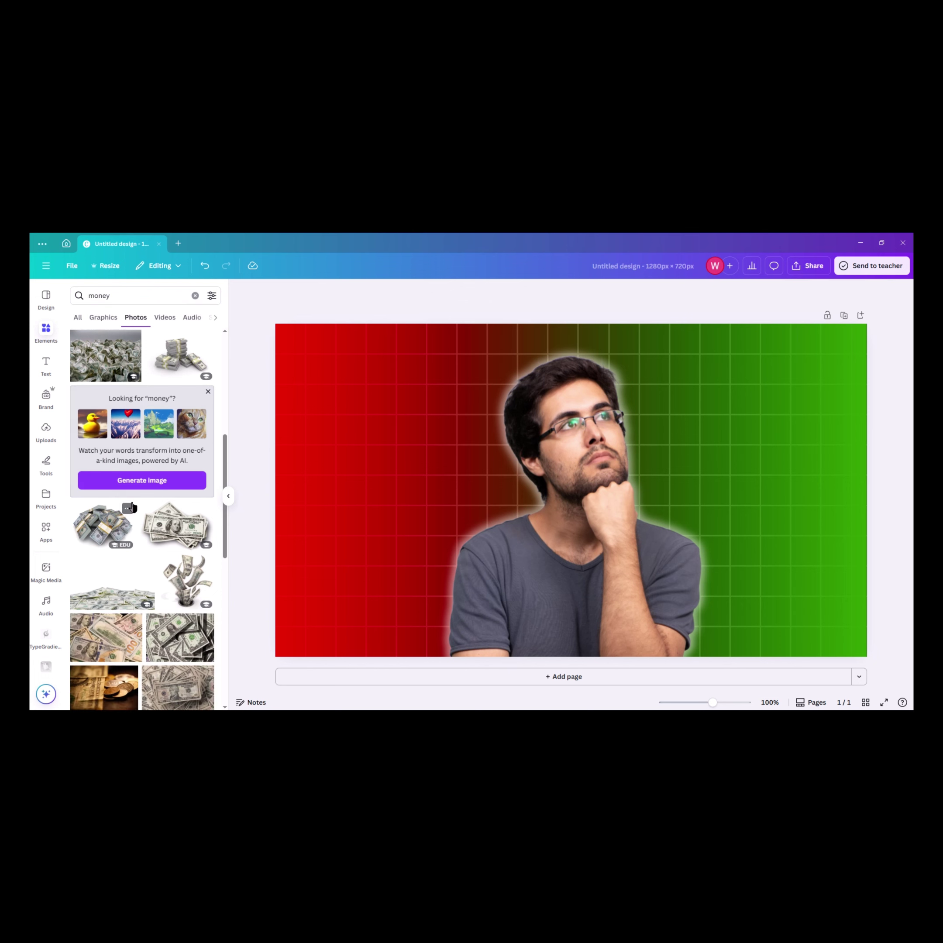
{"action": "left_click", "coordinate": [109, 465]}
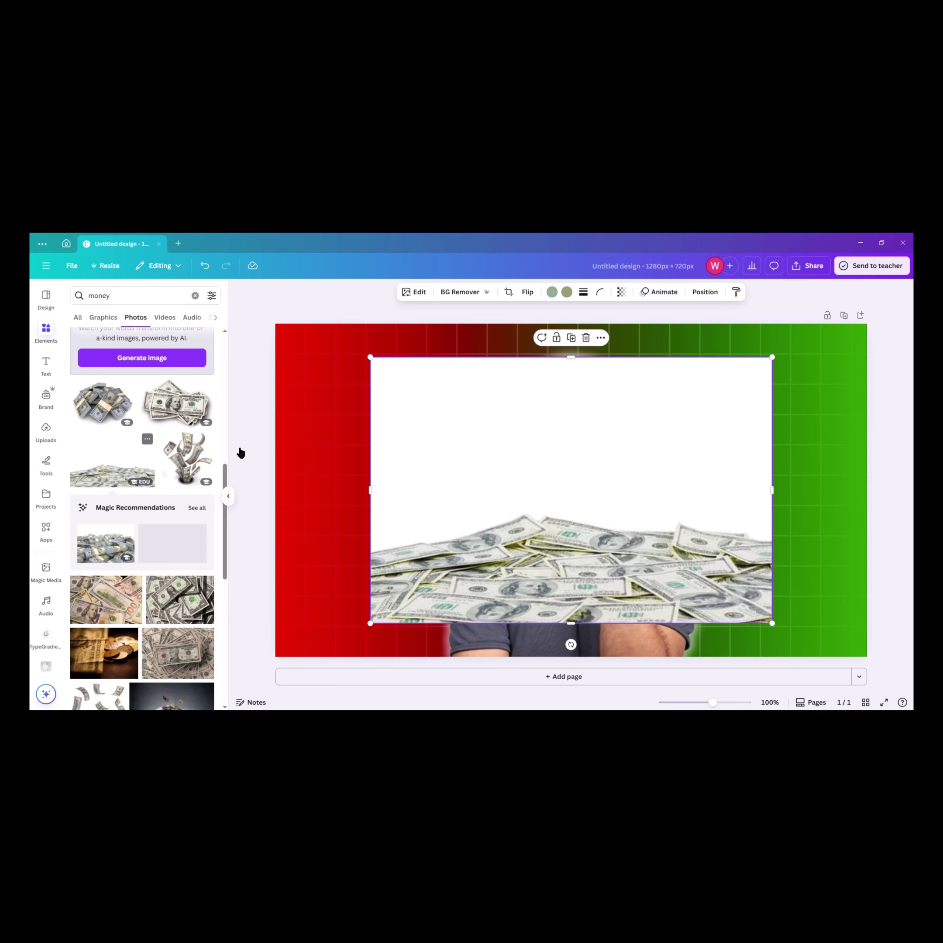
Remove the money photo's background and stretch the pile across the full page width along the bottom edge.
{"action": "left_click", "coordinate": [454, 294]}
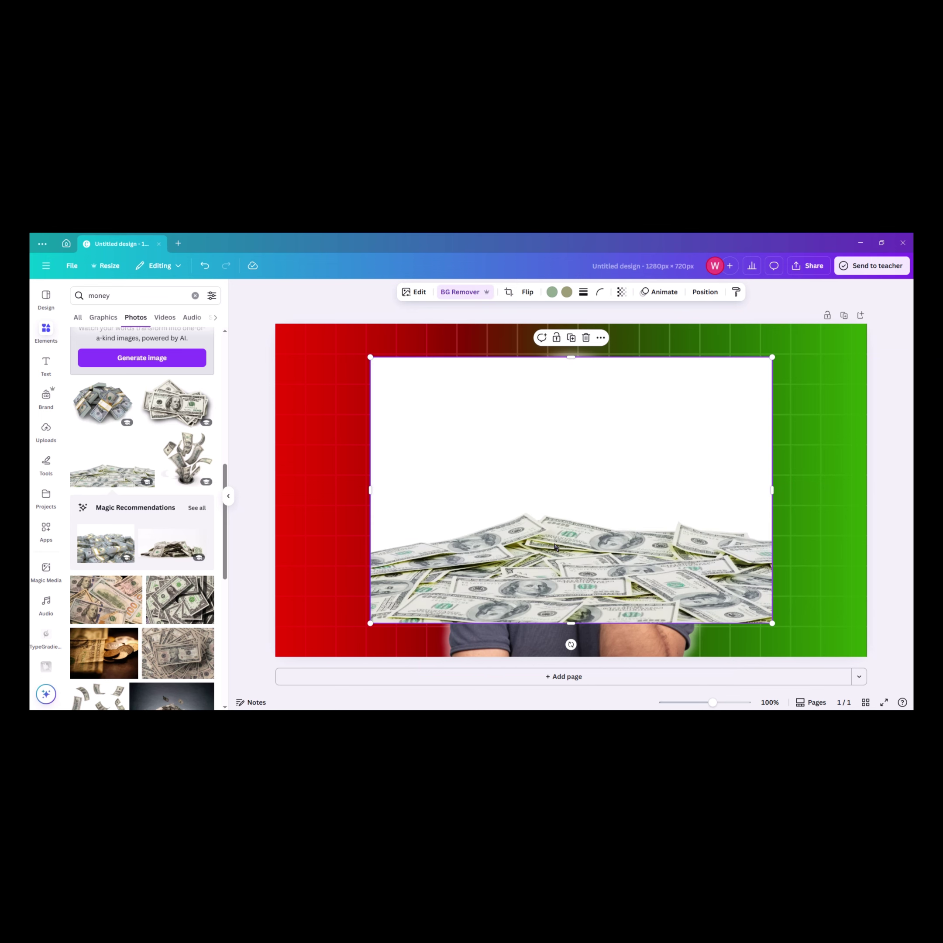
{"action": "left_click_drag", "start_coordinate": [595, 560], "coordinate": [502, 589]}
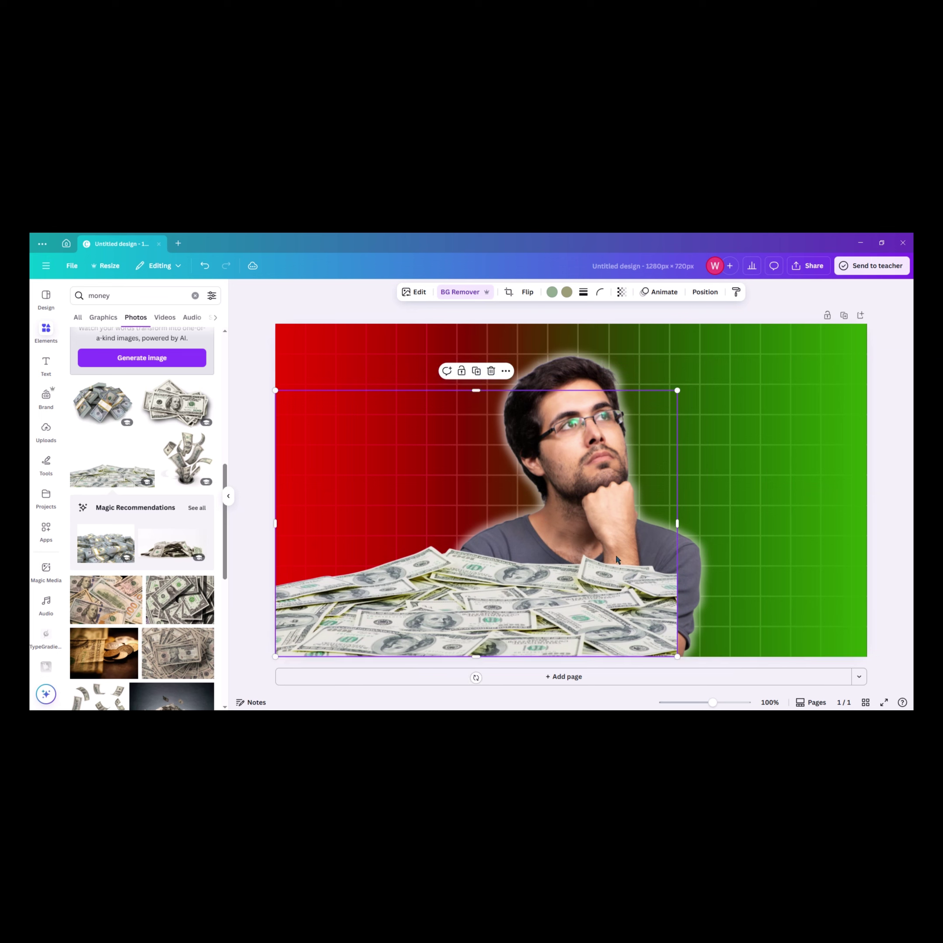
{"action": "left_click_drag", "start_coordinate": [675, 523], "coordinate": [868, 527]}
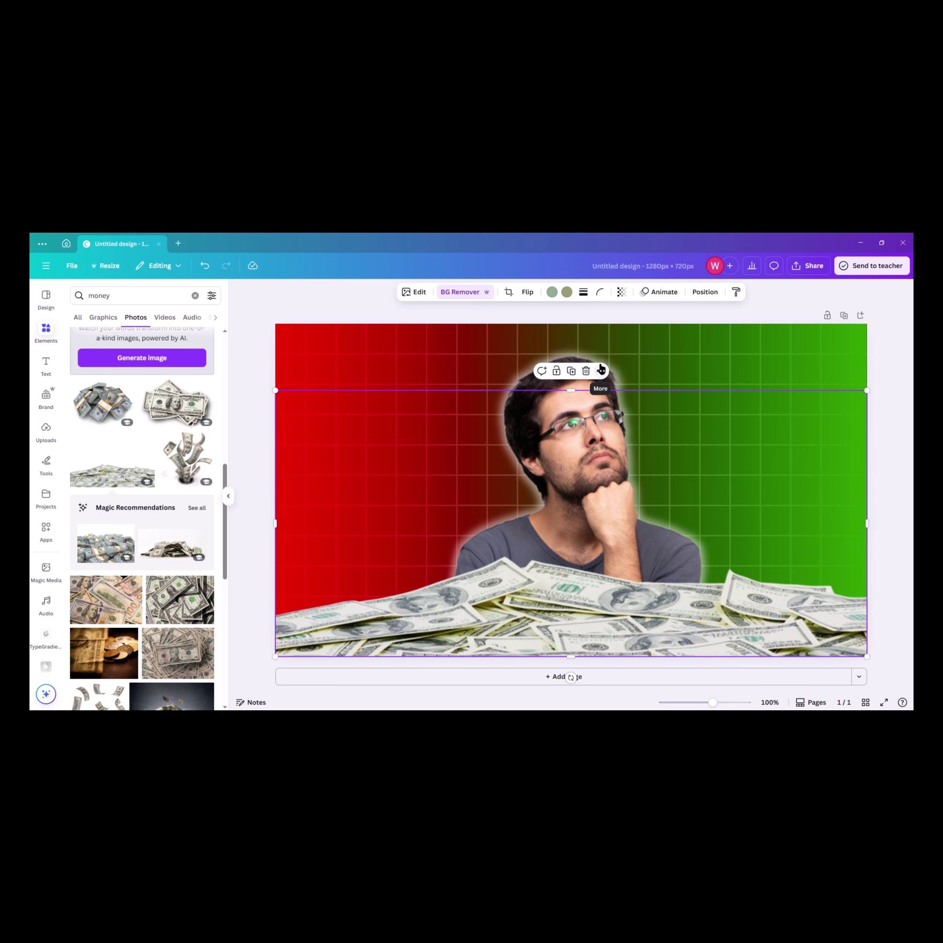
Bring the thinking man to the front so he covers the middle of the money pile.
{"action": "left_click", "coordinate": [615, 358]}
{"action": "left_click", "coordinate": [712, 292]}
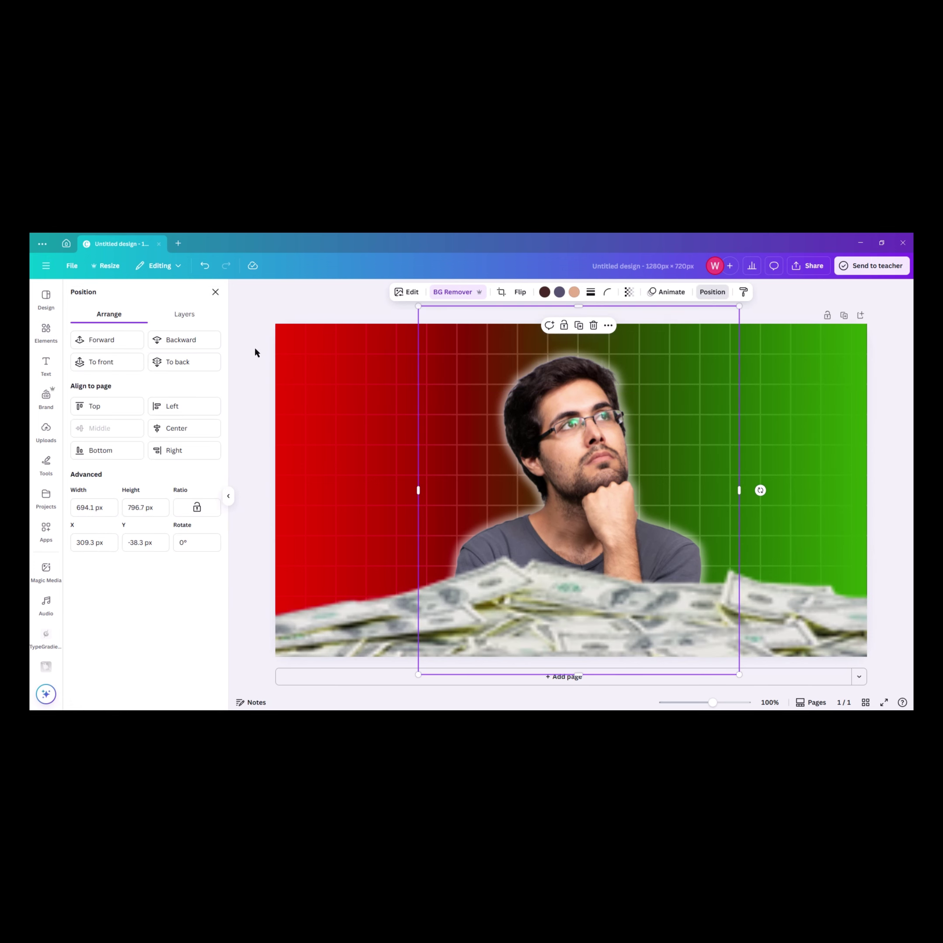
{"action": "left_click", "coordinate": [109, 362]}
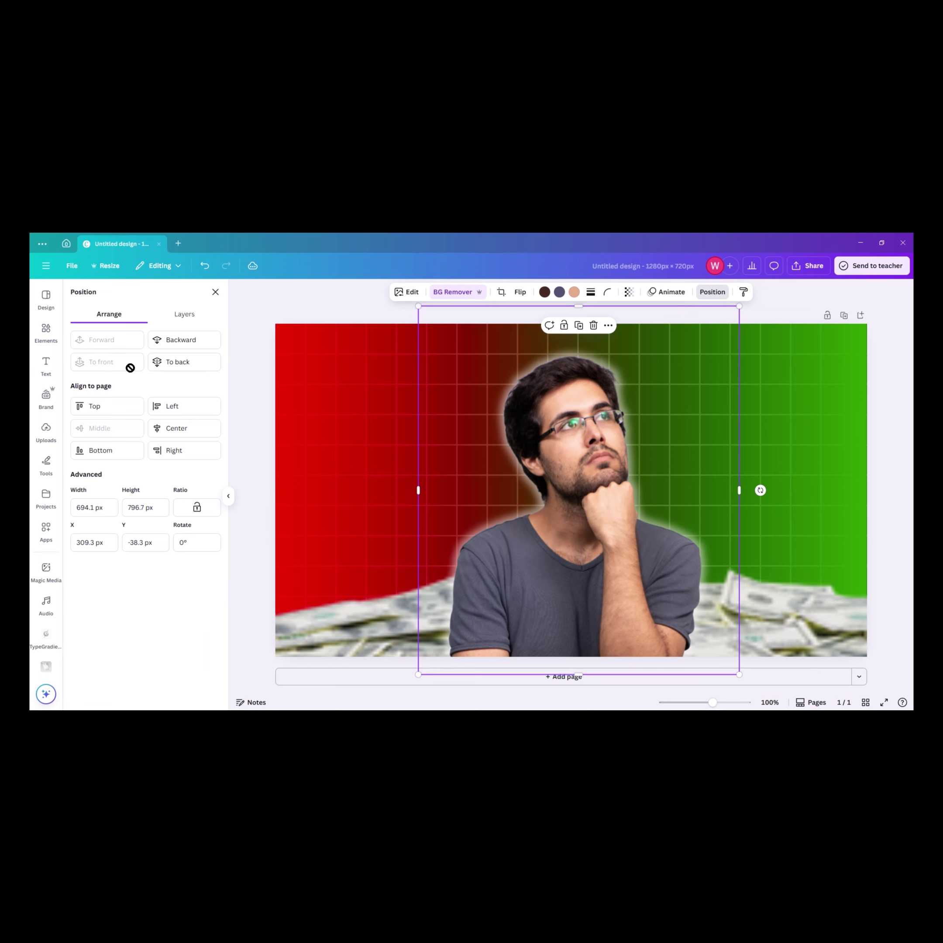
{"action": "left_click", "coordinate": [238, 388]}
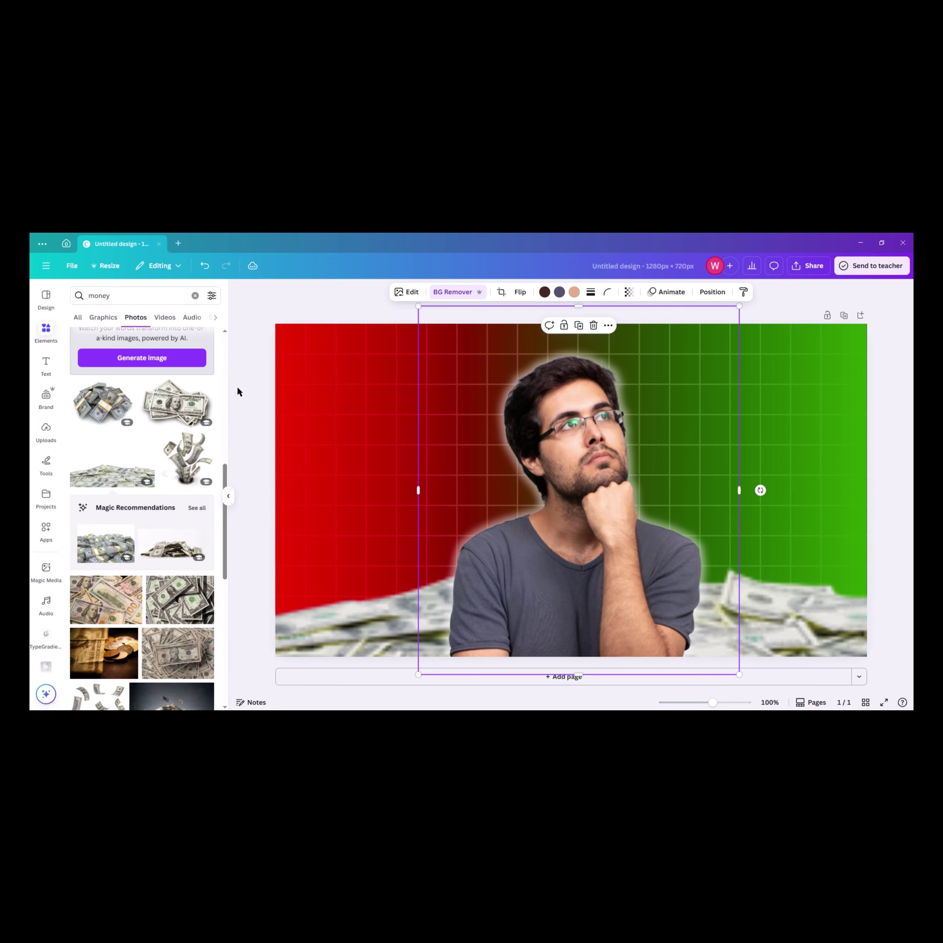
{"action": "left_click", "coordinate": [239, 392]}
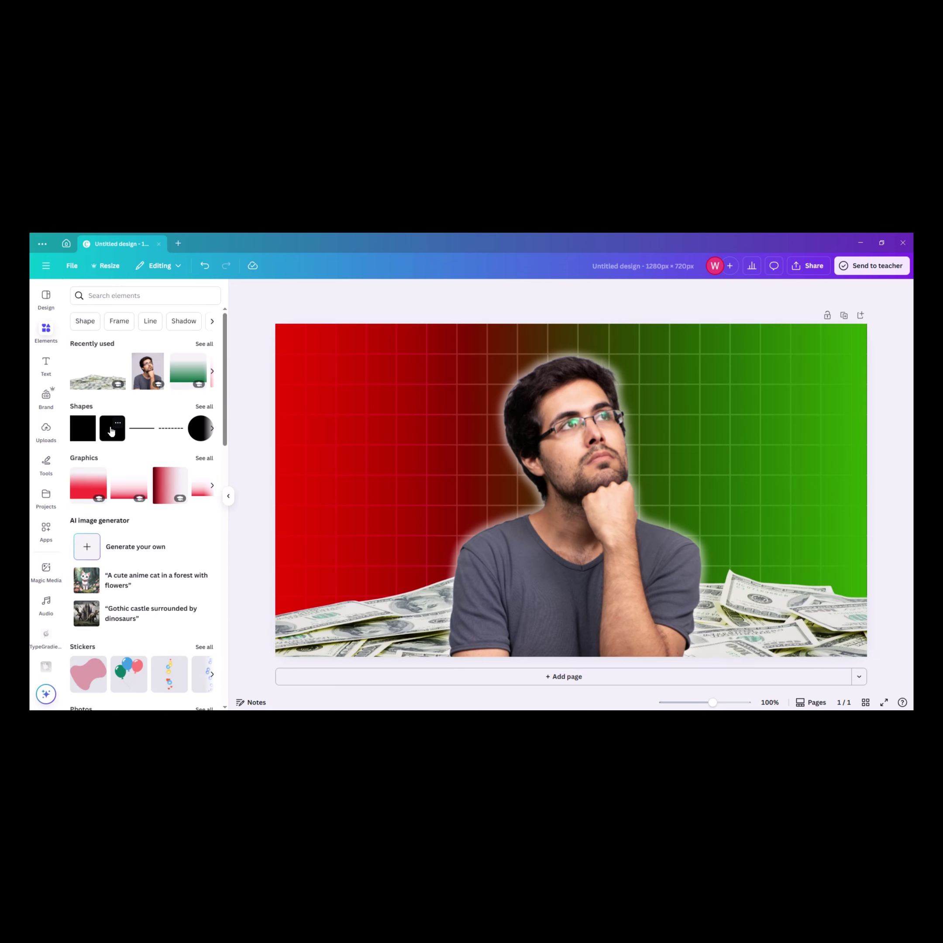
Add a rounded square, reshape it into a small wide bar and place it in the upper left of the red area.
{"action": "key", "text": "r"}
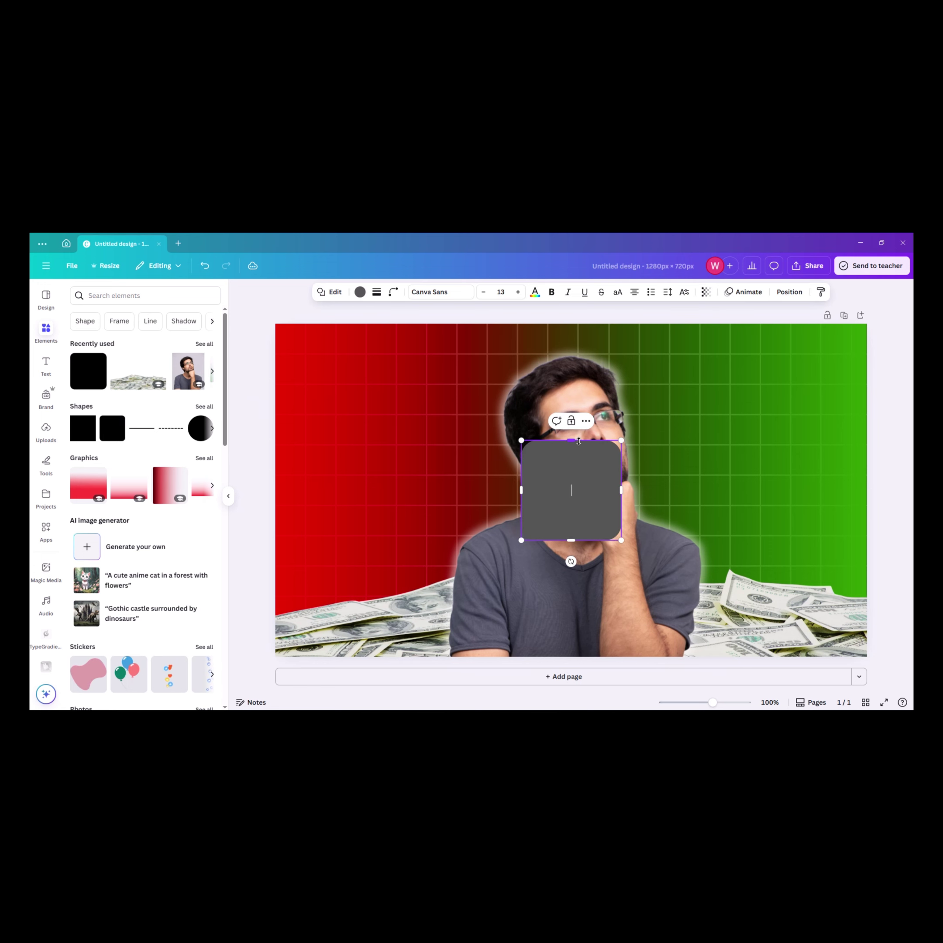
{"action": "left_click_drag", "start_coordinate": [579, 441], "coordinate": [633, 516]}
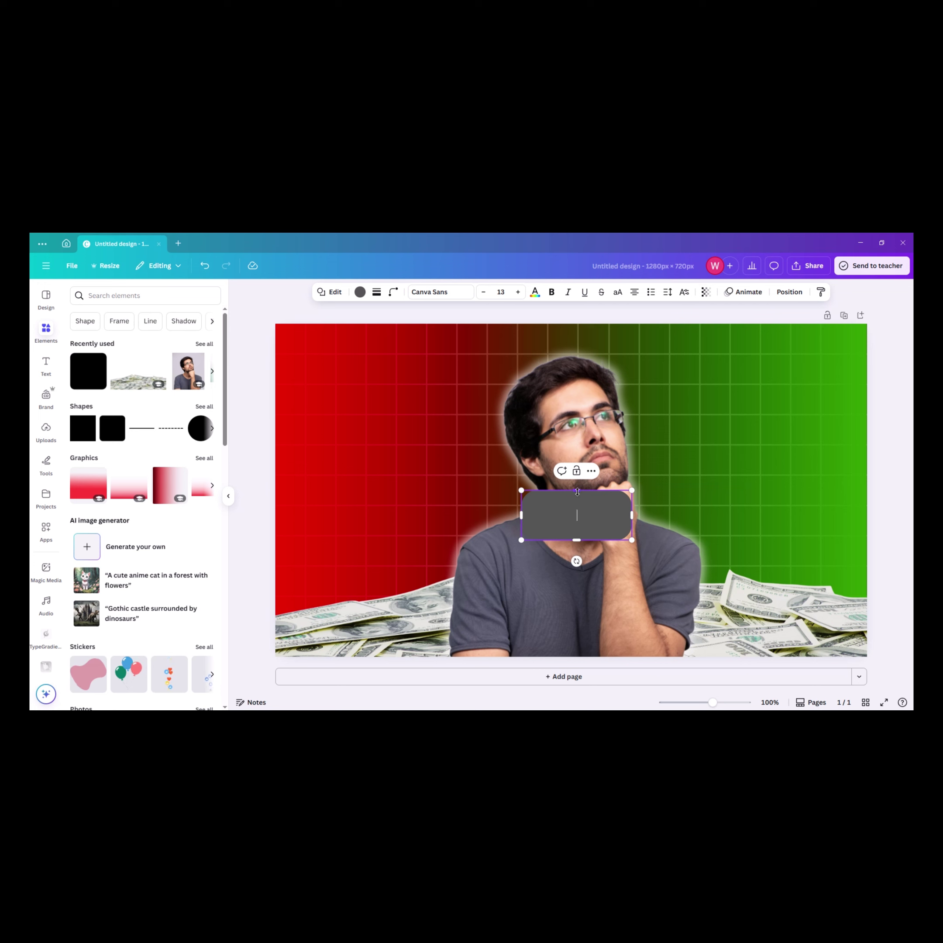
{"action": "left_click_drag", "start_coordinate": [577, 491], "coordinate": [578, 497]}
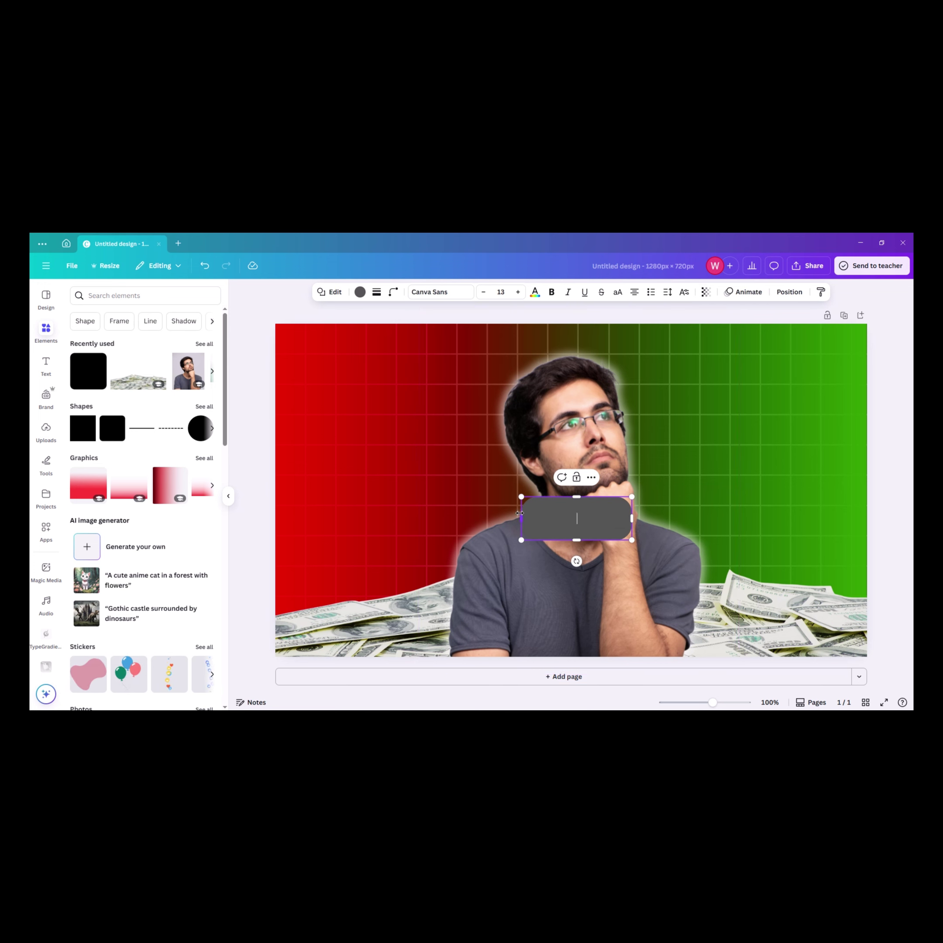
{"action": "left_click_drag", "start_coordinate": [520, 513], "coordinate": [376, 389]}
{"action": "left_click", "coordinate": [901, 428]}
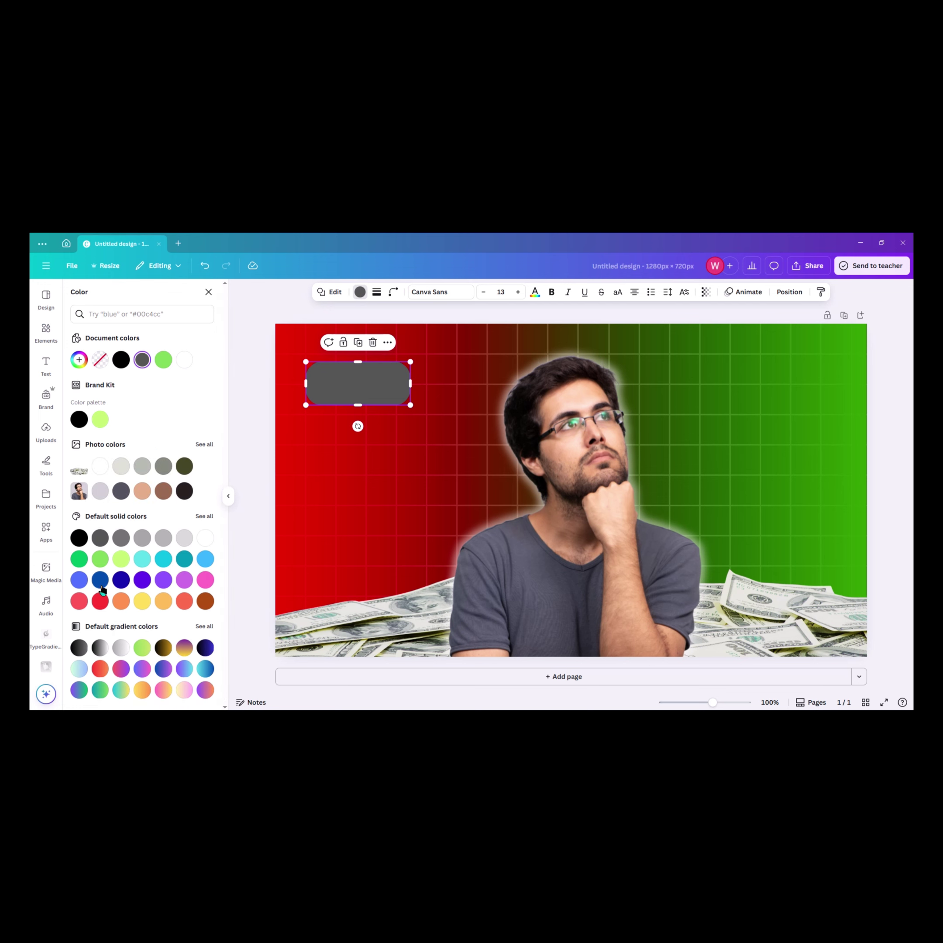
Fill the rounded bar with solid red, make it slightly taller and give it a solid white outline.
{"action": "left_click", "coordinate": [101, 602]}
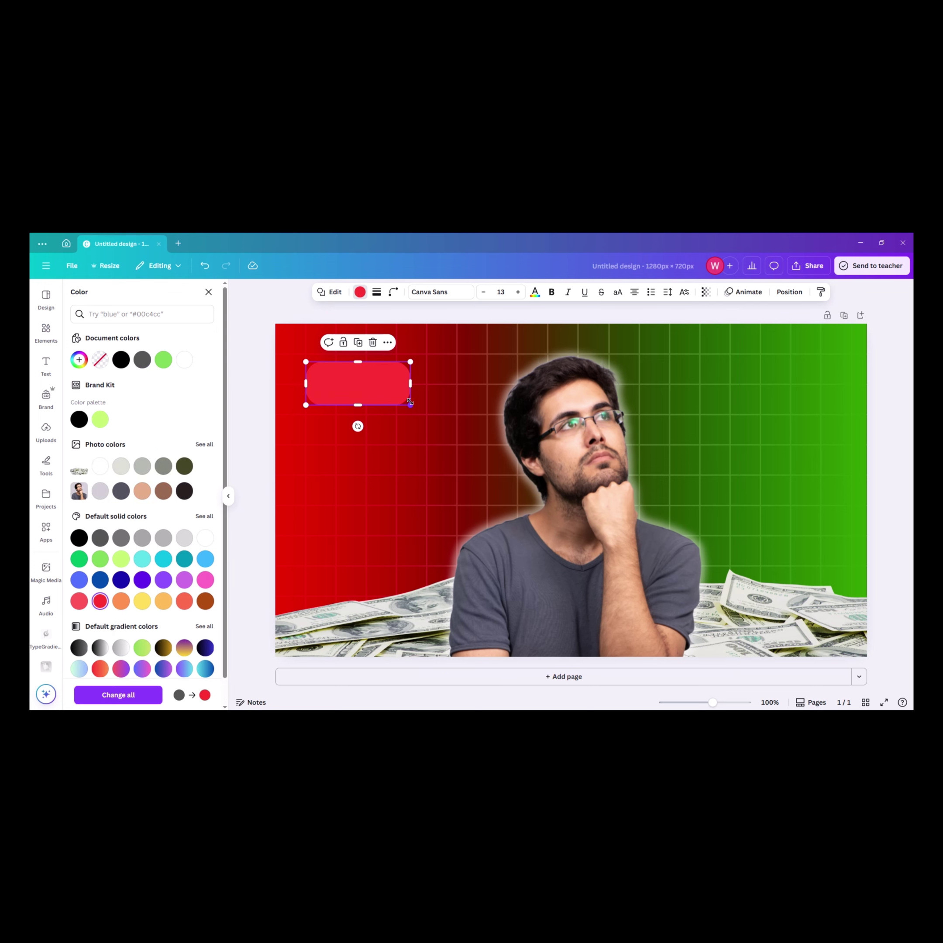
{"action": "left_click_drag", "start_coordinate": [410, 402], "coordinate": [410, 404]}
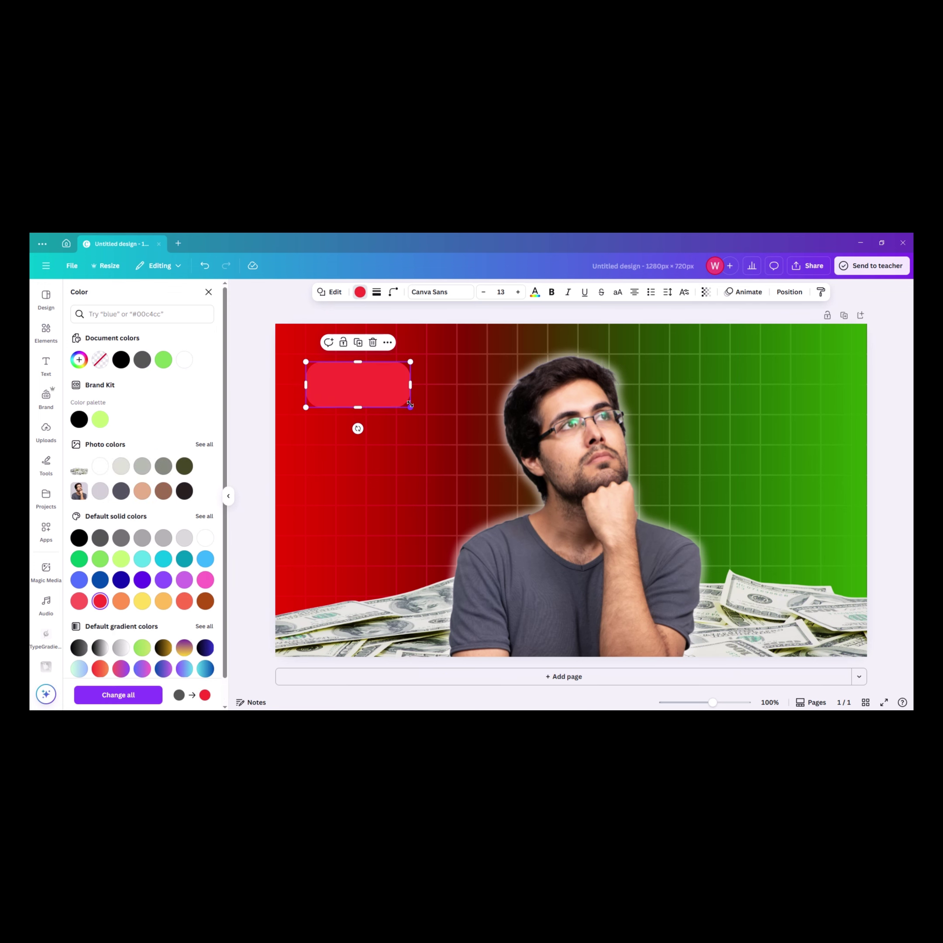
{"action": "left_click", "coordinate": [377, 293]}
{"action": "left_click", "coordinate": [354, 318]}
{"action": "left_click", "coordinate": [369, 292]}
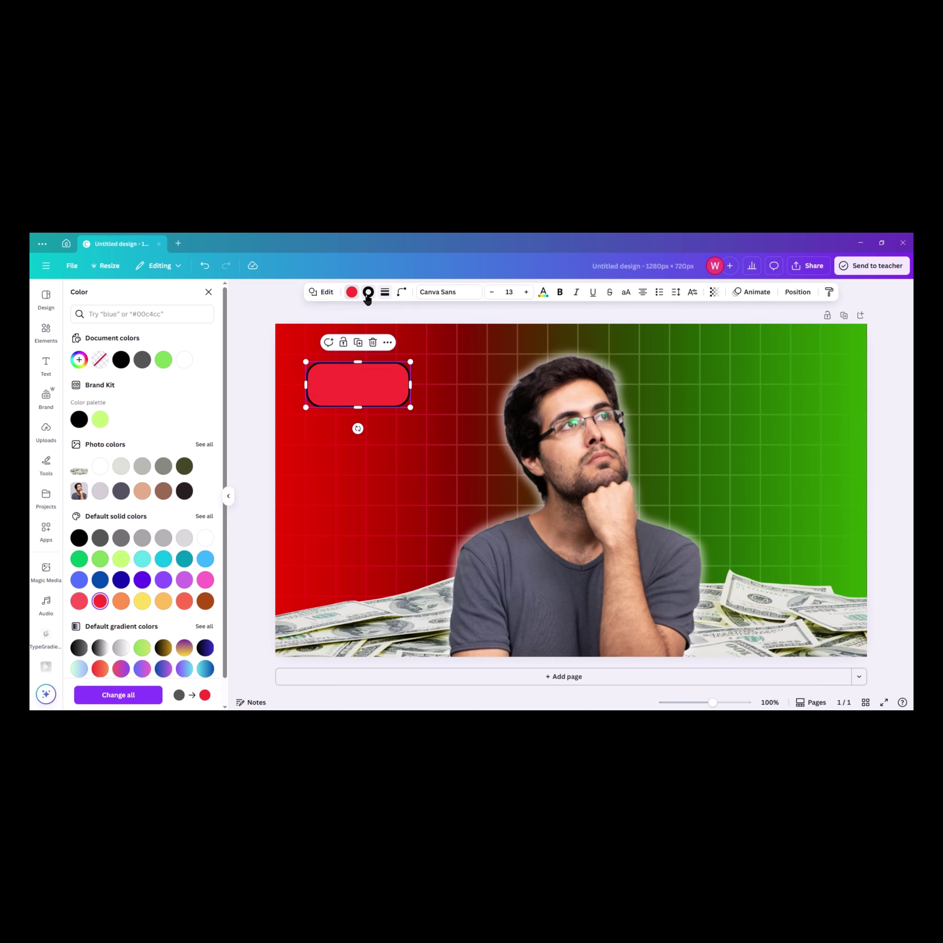
{"action": "left_click", "coordinate": [186, 361]}
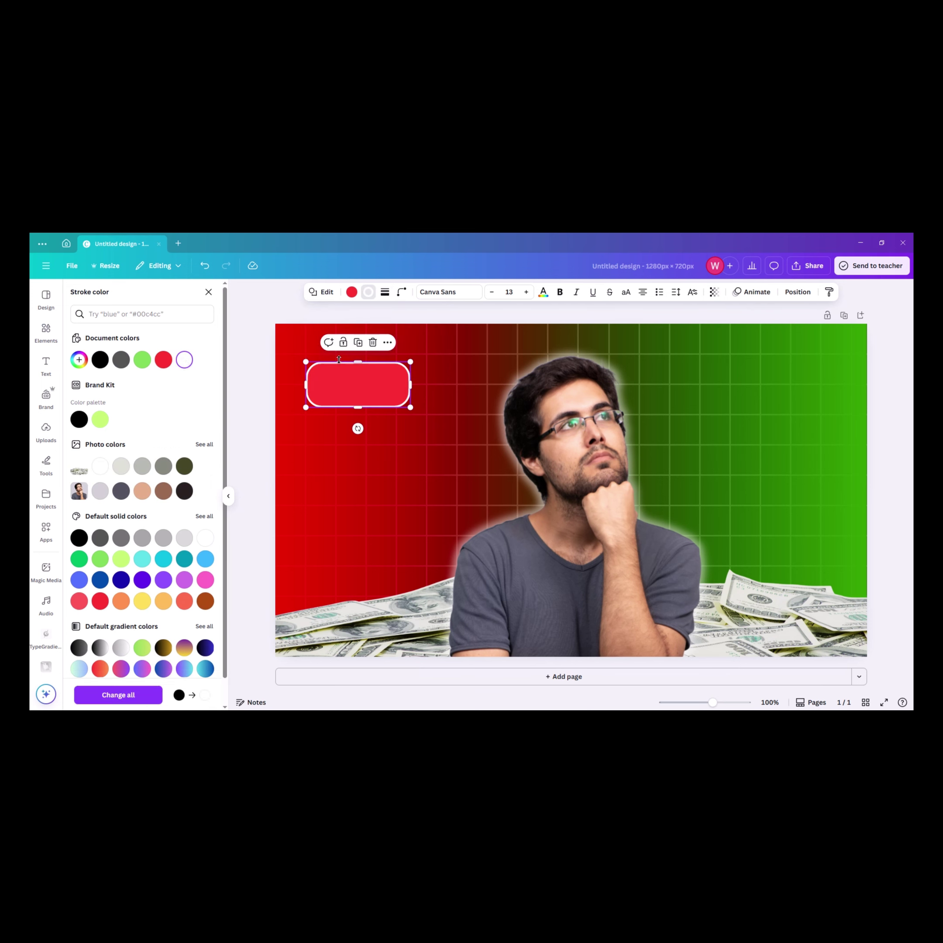
Duplicate the red bar and place the copy in the upper right of the green area, level with the original.
{"action": "left_click", "coordinate": [361, 349]}
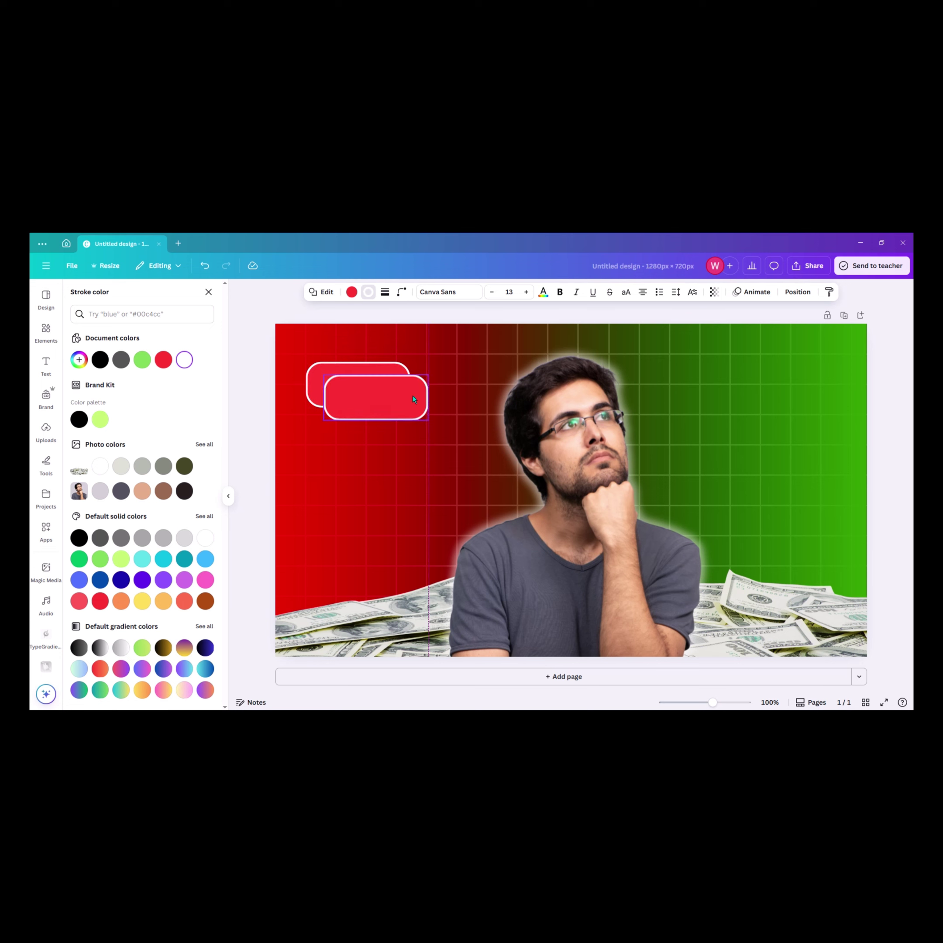
{"action": "left_click_drag", "start_coordinate": [367, 388], "coordinate": [782, 374]}
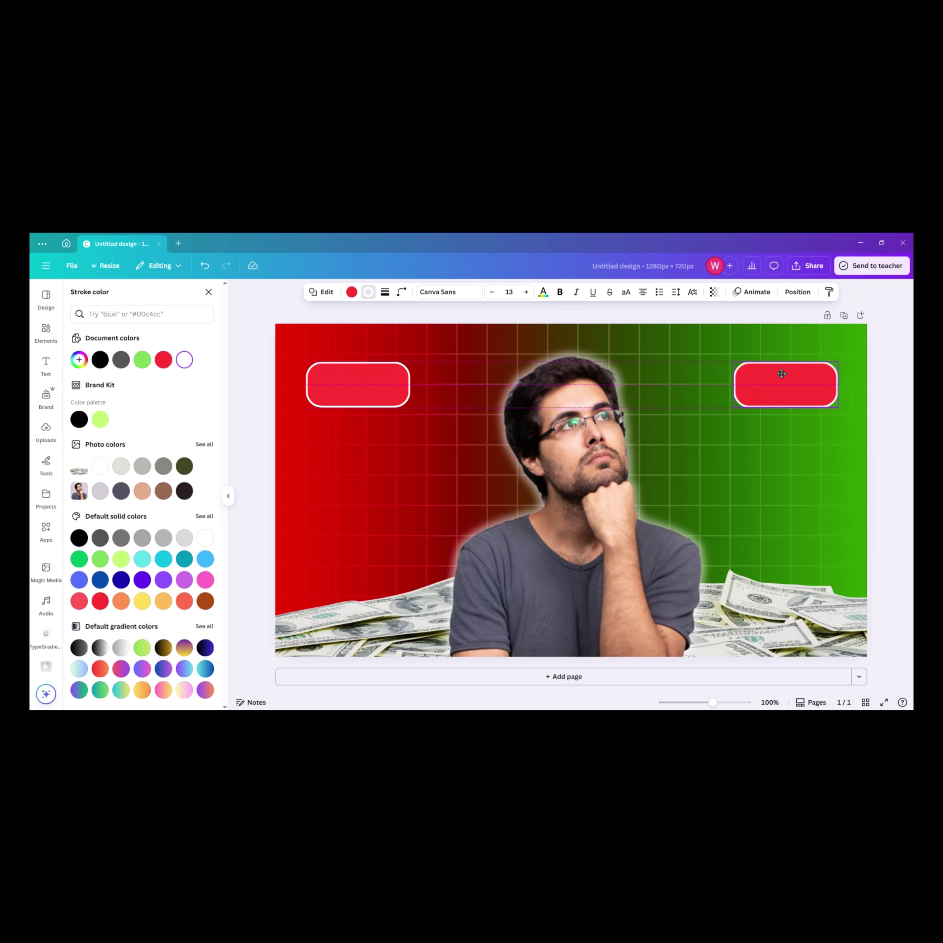
{"action": "left_click_drag", "start_coordinate": [782, 374], "coordinate": [781, 375]}
{"action": "key", "text": "Escape"}
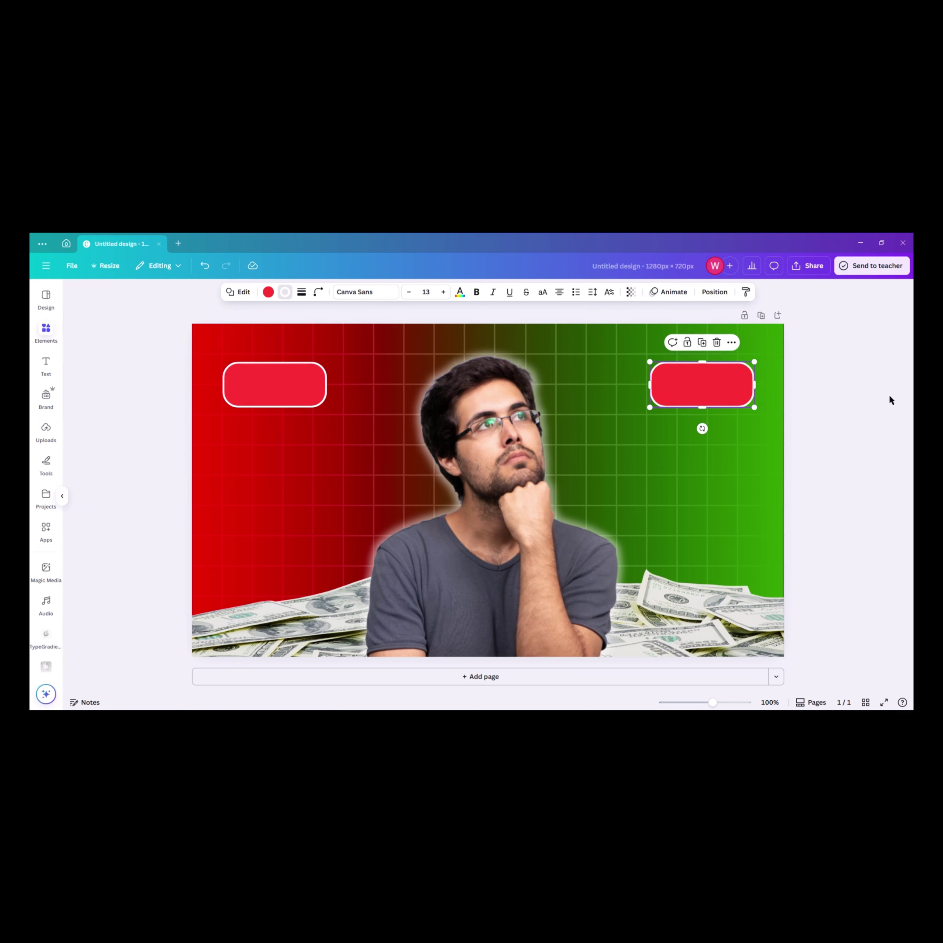
{"action": "key", "text": "Escape"}
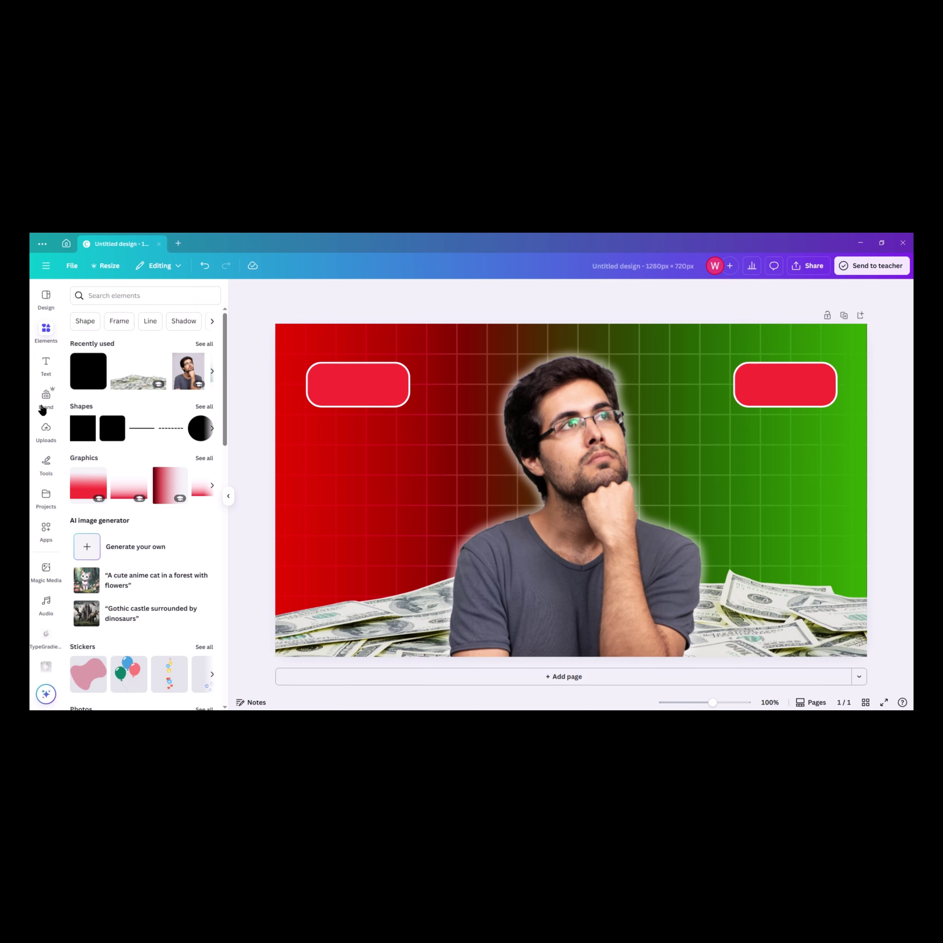
Add a subheading text reading "0 VIEWS".
{"action": "left_click", "coordinate": [46, 364]}
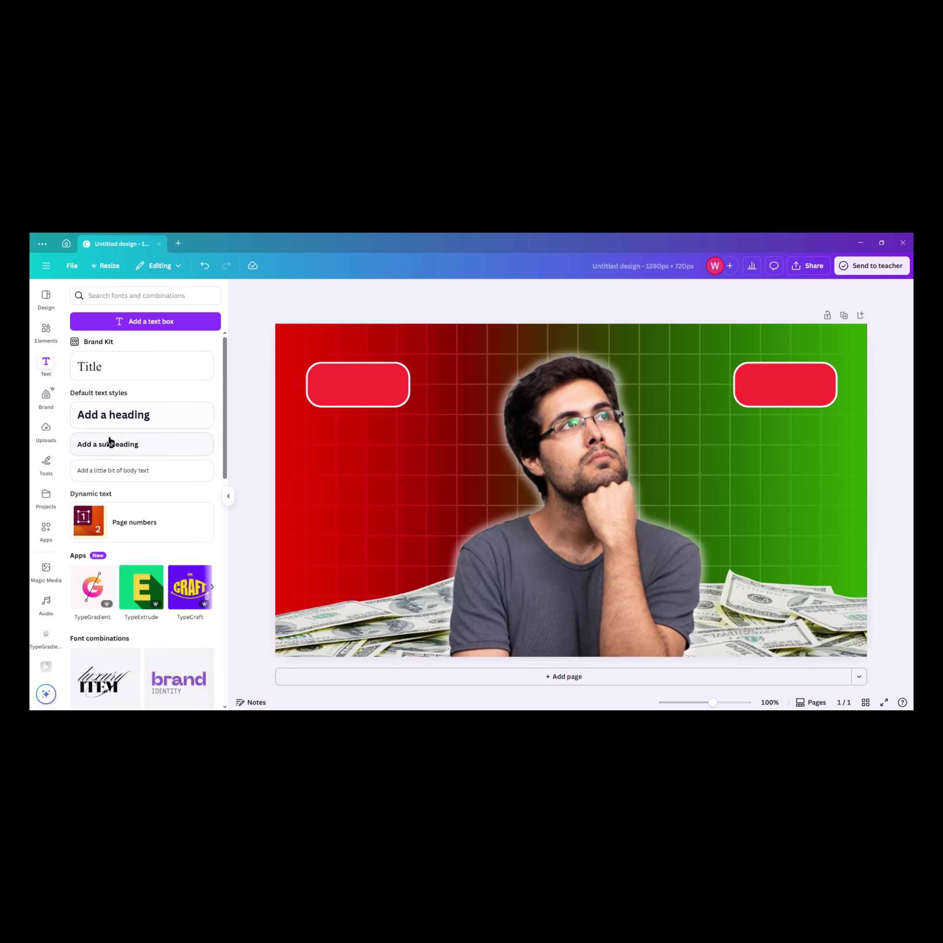
{"action": "left_click", "coordinate": [110, 444]}
{"action": "key", "text": "BackSpace"}
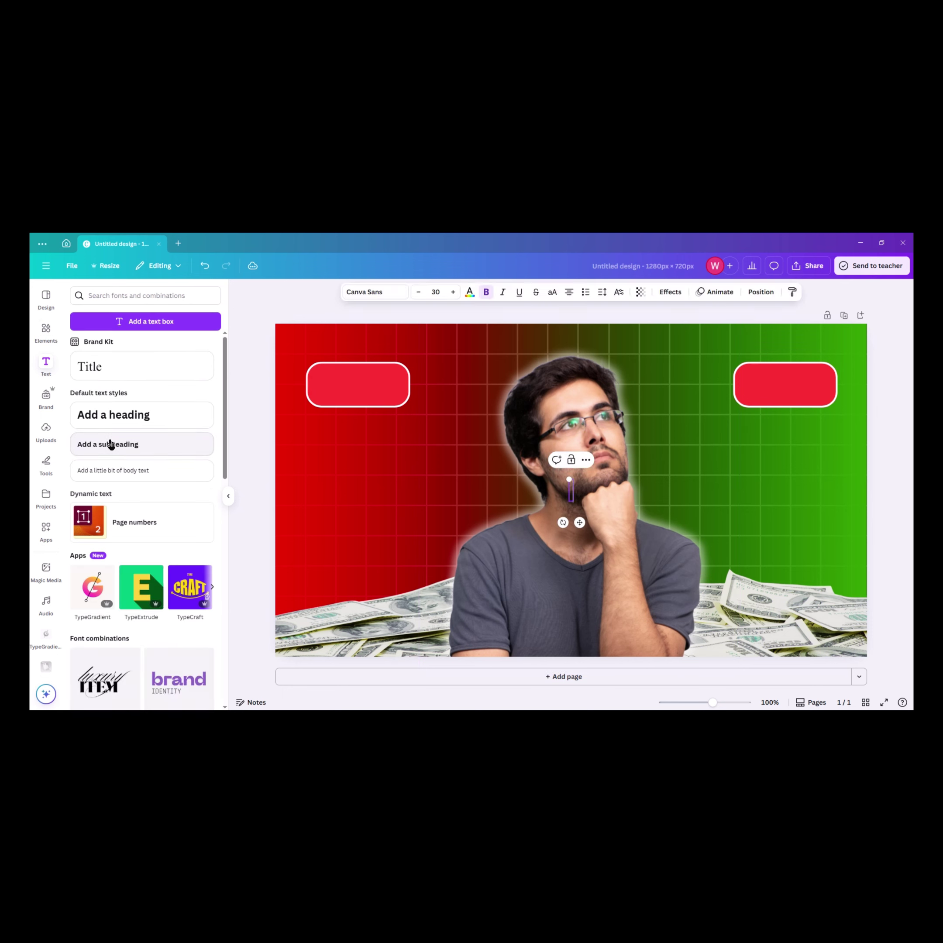
{"action": "type", "text": "0"}
{"action": "key", "text": "BackSpace"}
{"action": "type", "text": "0"}
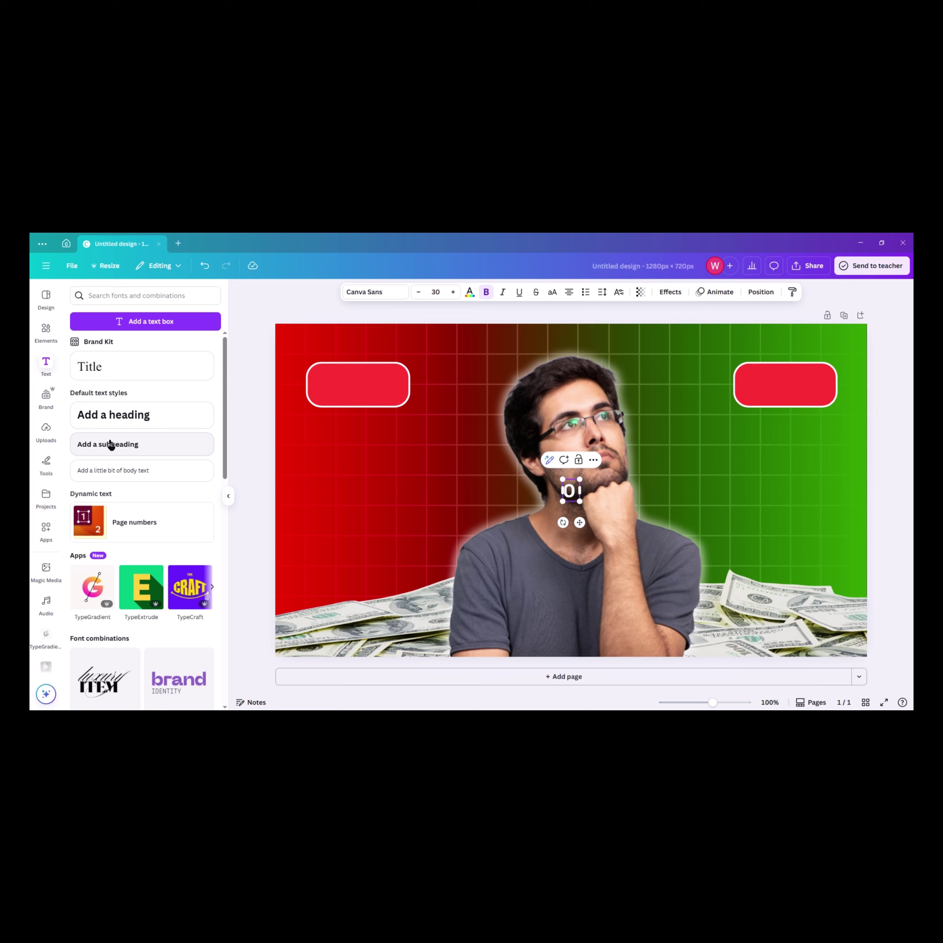
{"action": "type", "text": " VIEW"}
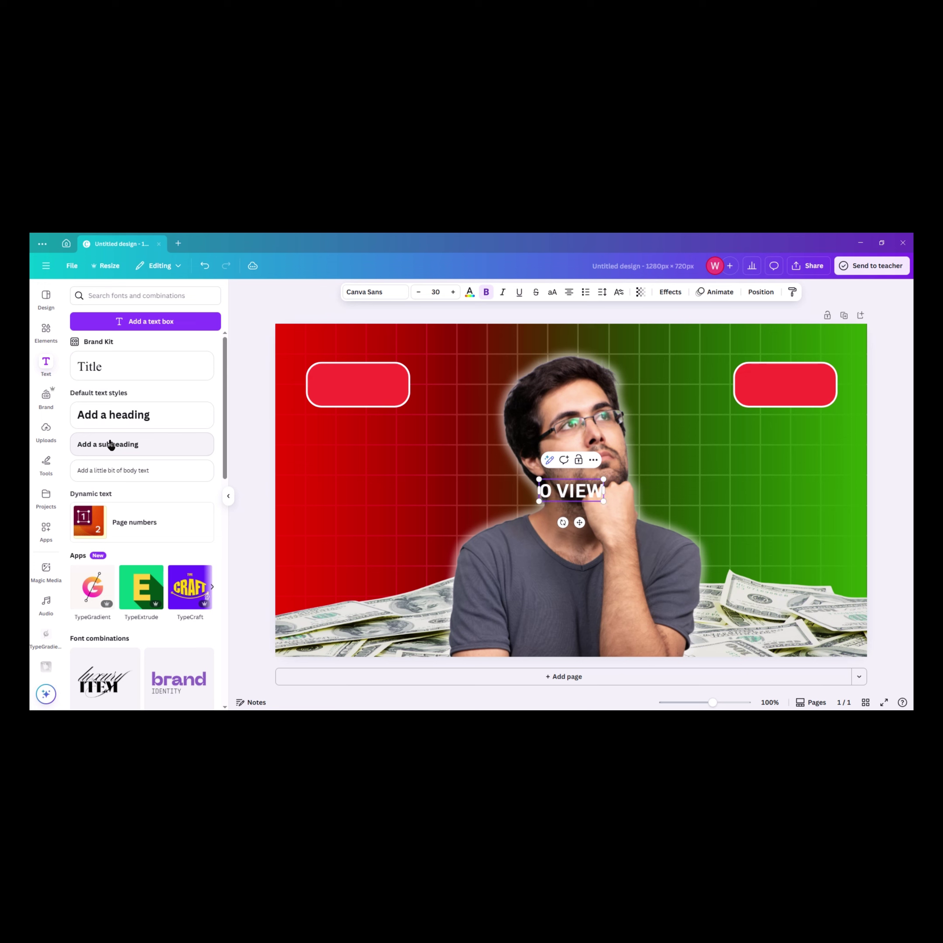
{"action": "type", "text": "S"}
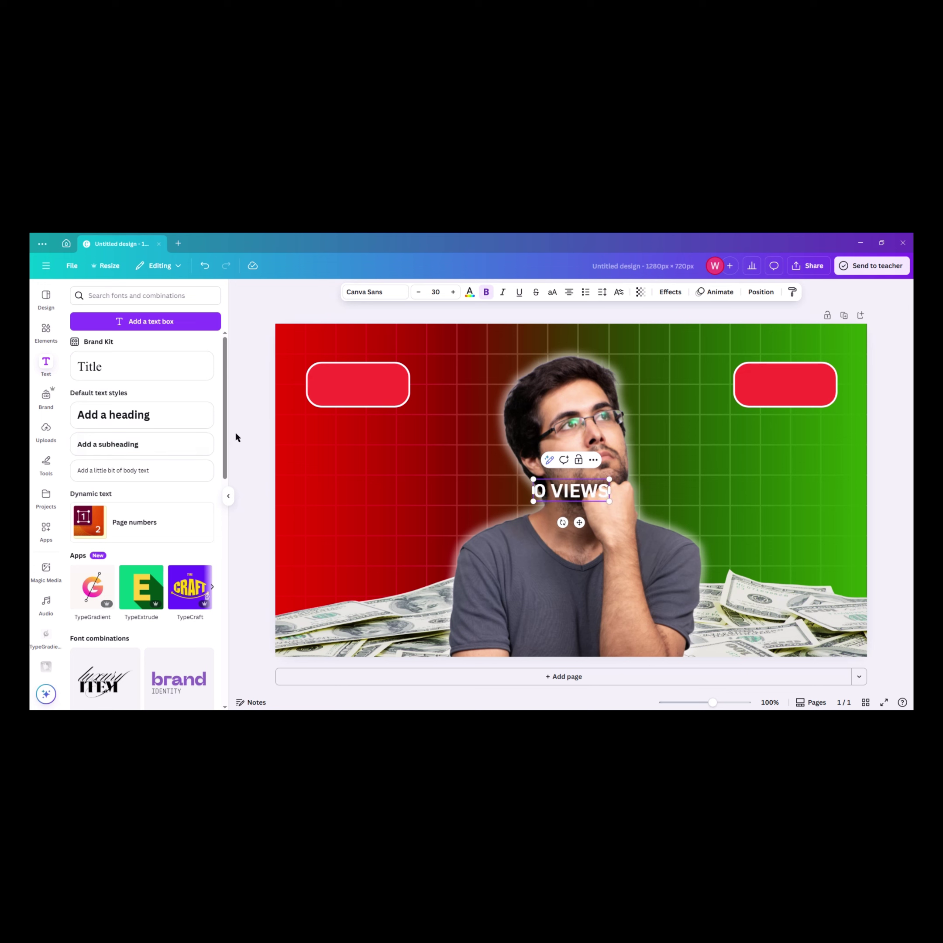
{"action": "left_click", "coordinate": [236, 437]}
Move the "0 VIEWS" text onto the red area's bar, set its font to Anton and enlarge it to about 47.8, centred.
{"action": "left_click", "coordinate": [552, 481]}
{"action": "left_click_drag", "start_coordinate": [552, 482], "coordinate": [361, 392]}
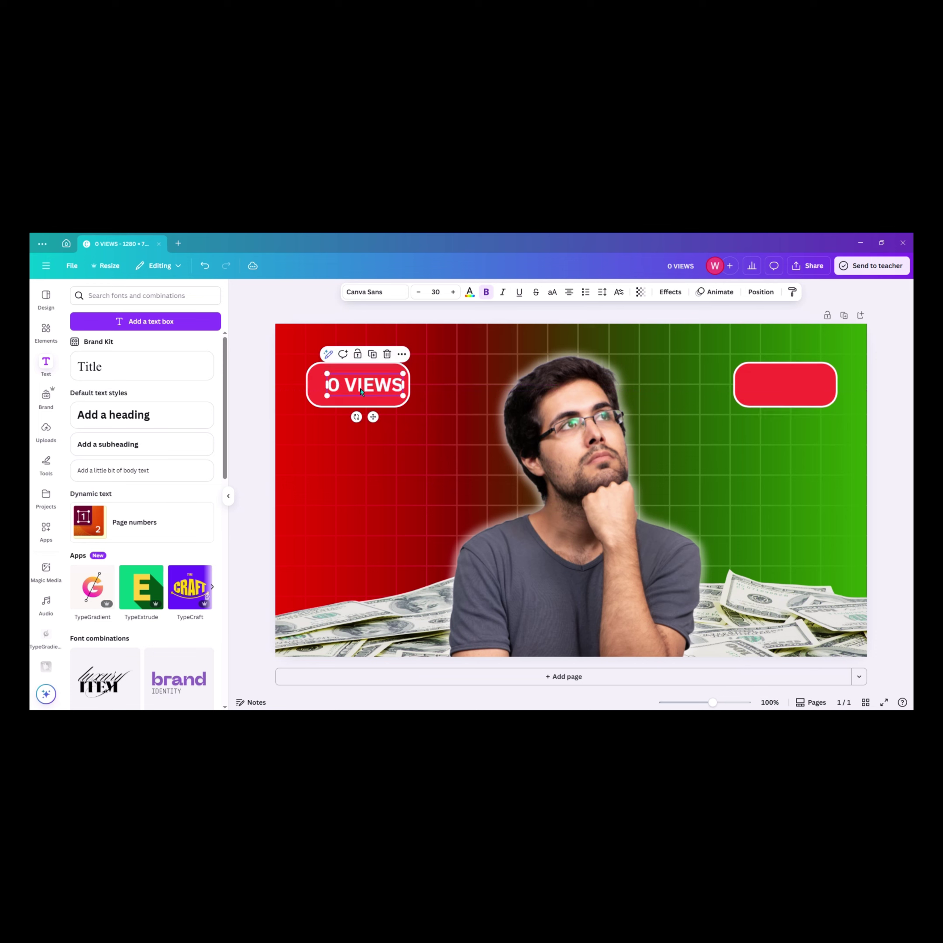
{"action": "left_click", "coordinate": [376, 293]}
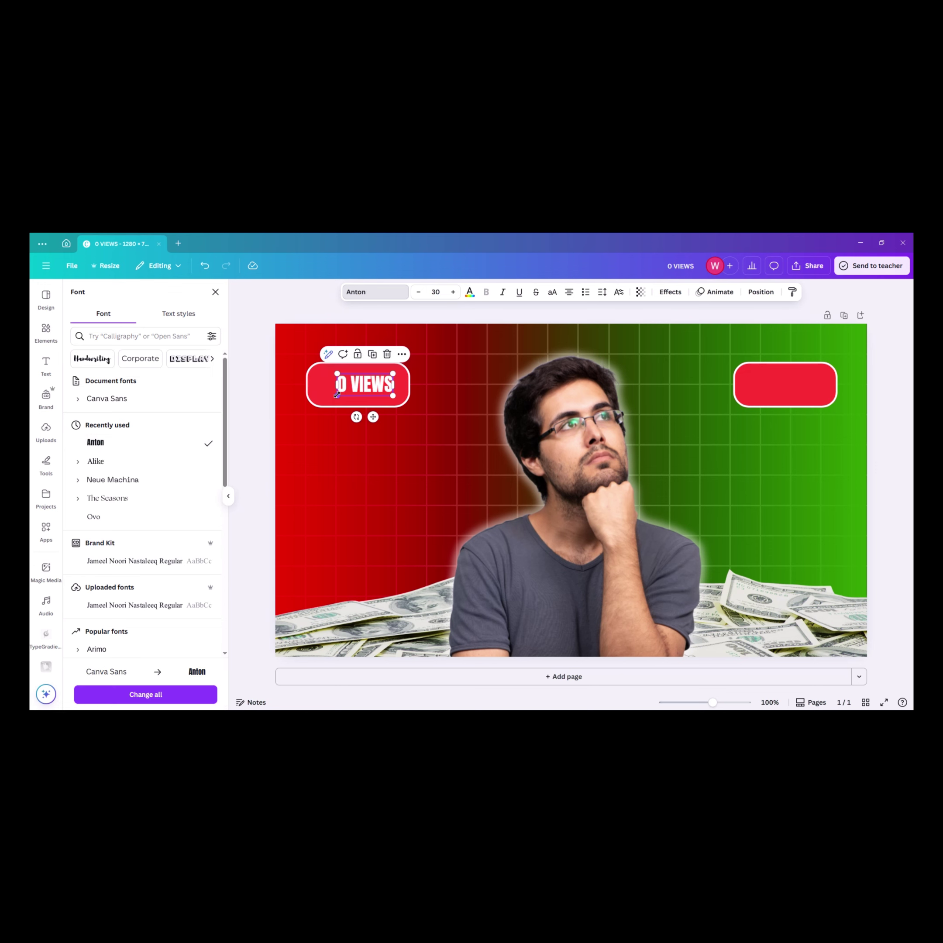
{"action": "left_click_drag", "start_coordinate": [337, 395], "coordinate": [314, 406]}
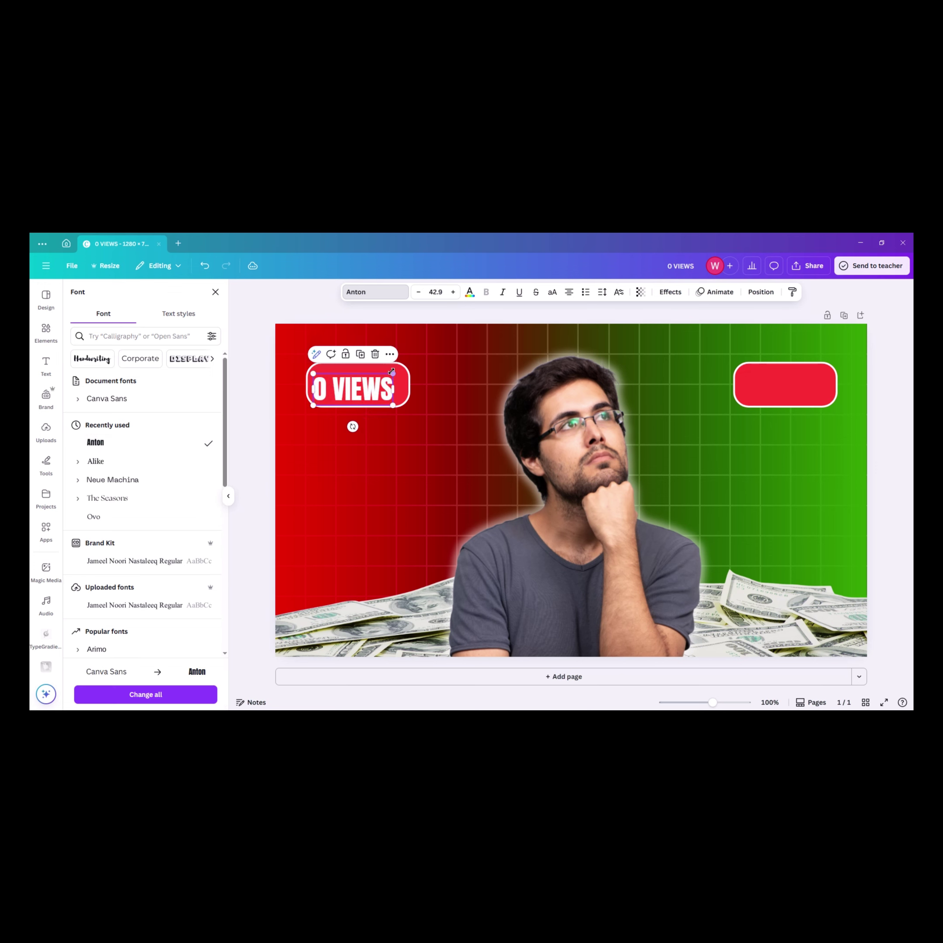
{"action": "left_click_drag", "start_coordinate": [392, 371], "coordinate": [364, 389]}
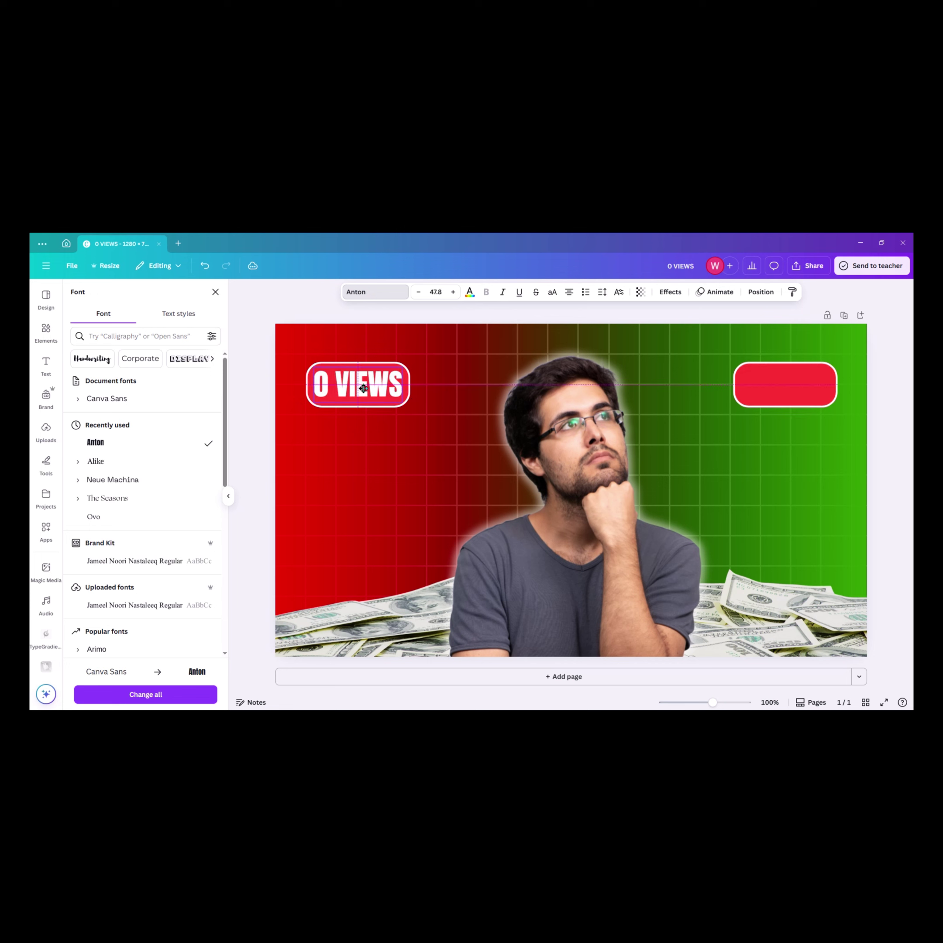
Duplicate the "0 VIEWS" text below the label and change the copy to "1M VIEWS".
{"action": "key", "text": "ctrl+d"}
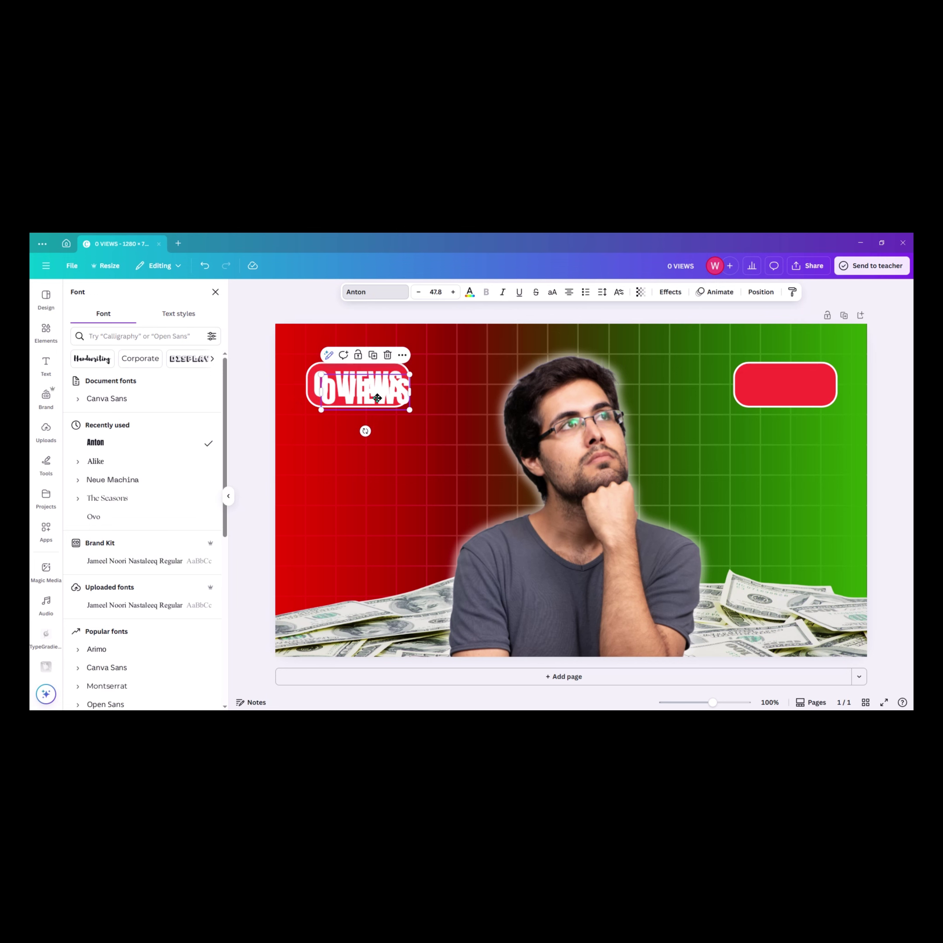
{"action": "left_click_drag", "start_coordinate": [377, 398], "coordinate": [375, 457]}
{"action": "double_click", "coordinate": [354, 456]}
{"action": "left_click", "coordinate": [353, 456]}
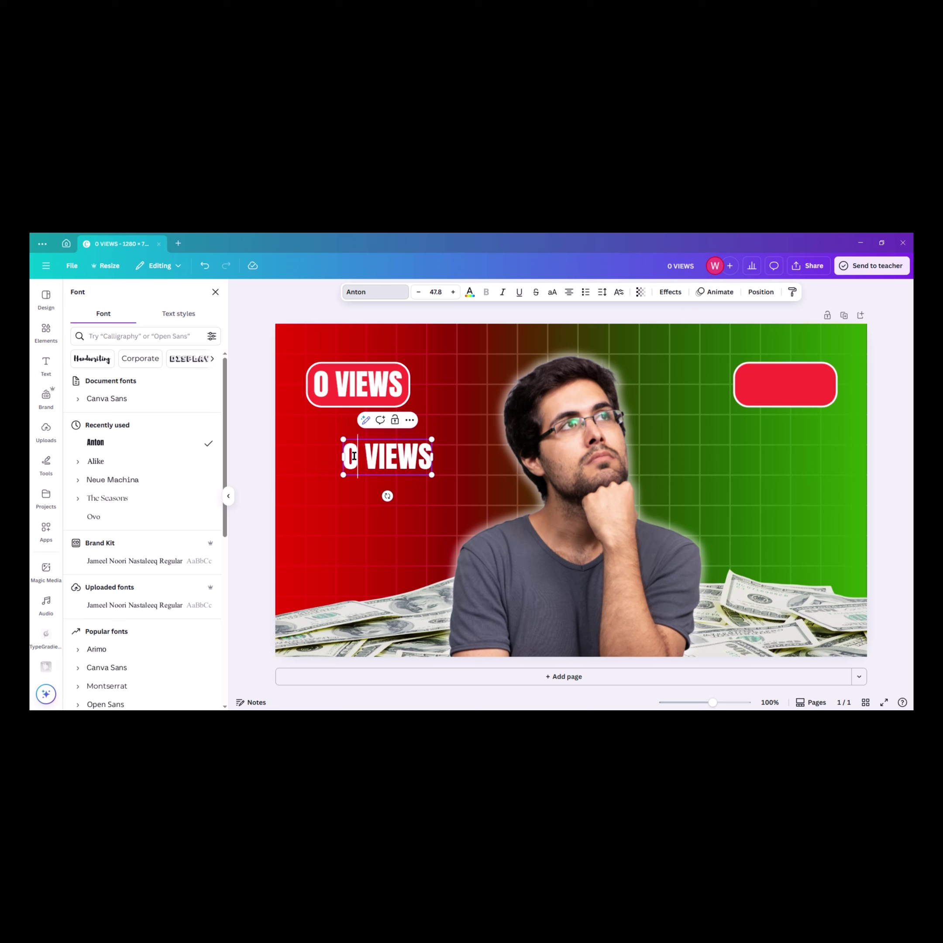
{"action": "key", "text": "BackSpace"}
{"action": "type", "text": "1"}
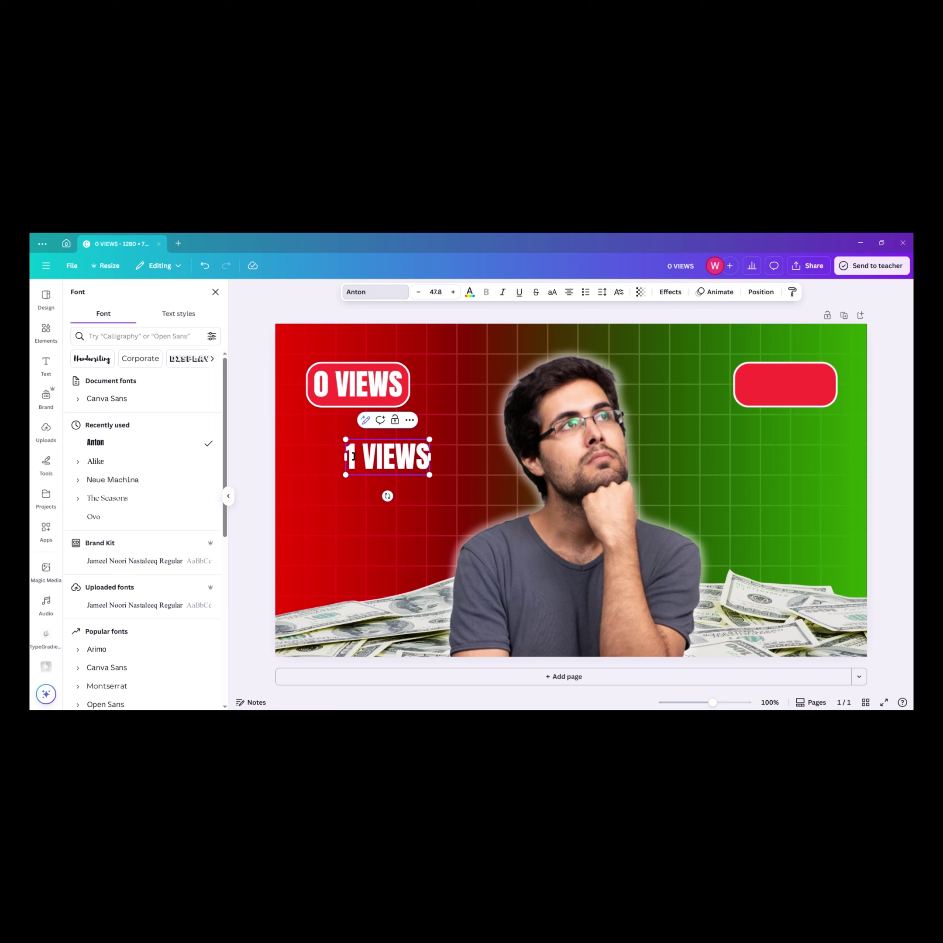
{"action": "type", "text": "M"}
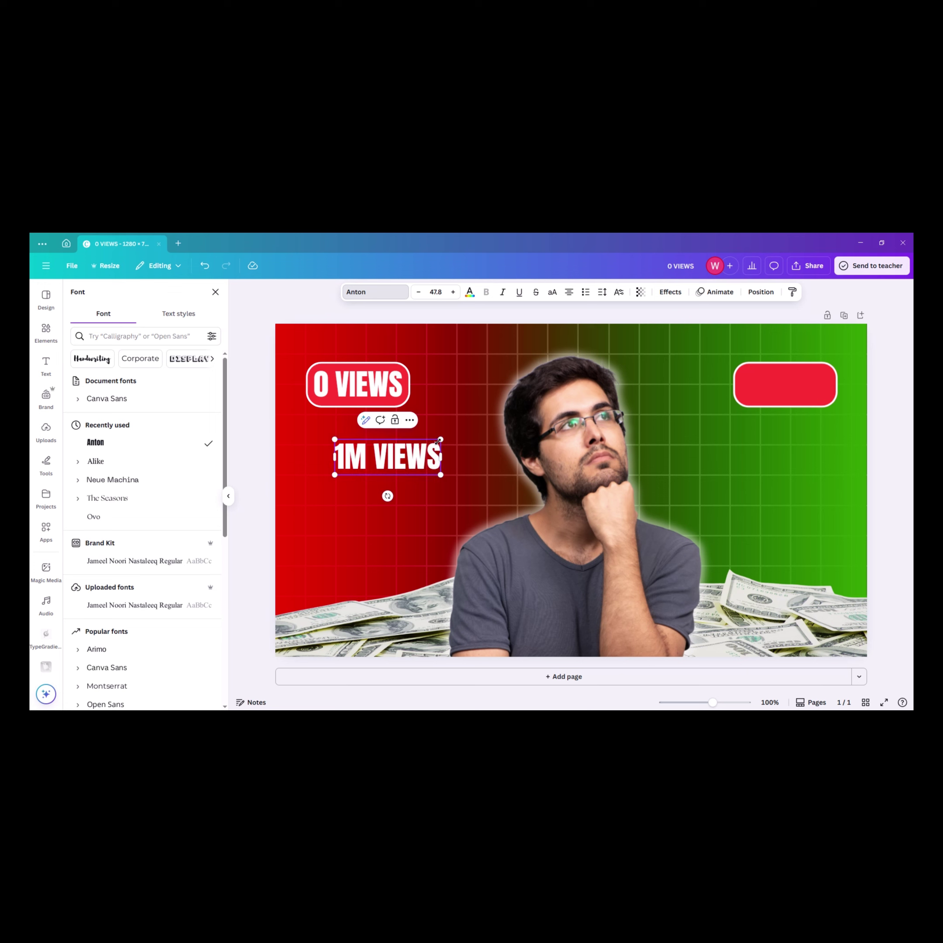
Shrink the "1M VIEWS" text to about 41.7 and centre it on the bar in the green area.
{"action": "left_click_drag", "start_coordinate": [437, 440], "coordinate": [432, 443]}
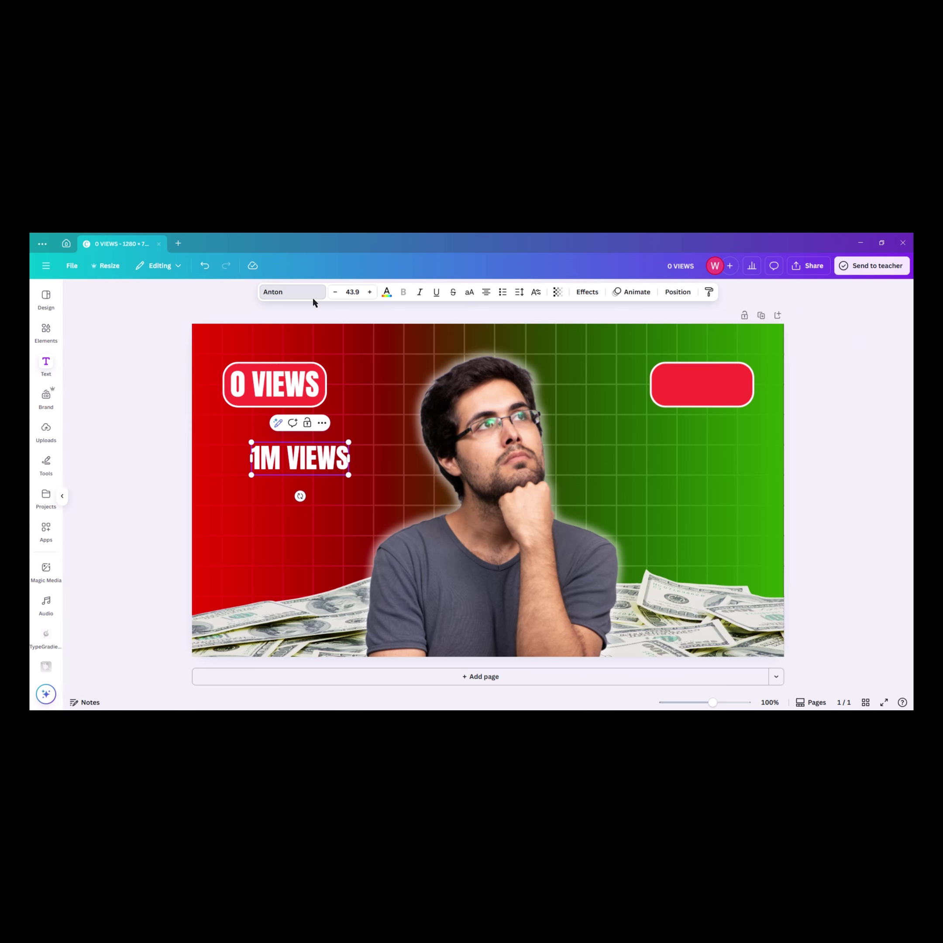
{"action": "left_click_drag", "start_coordinate": [382, 460], "coordinate": [829, 366]}
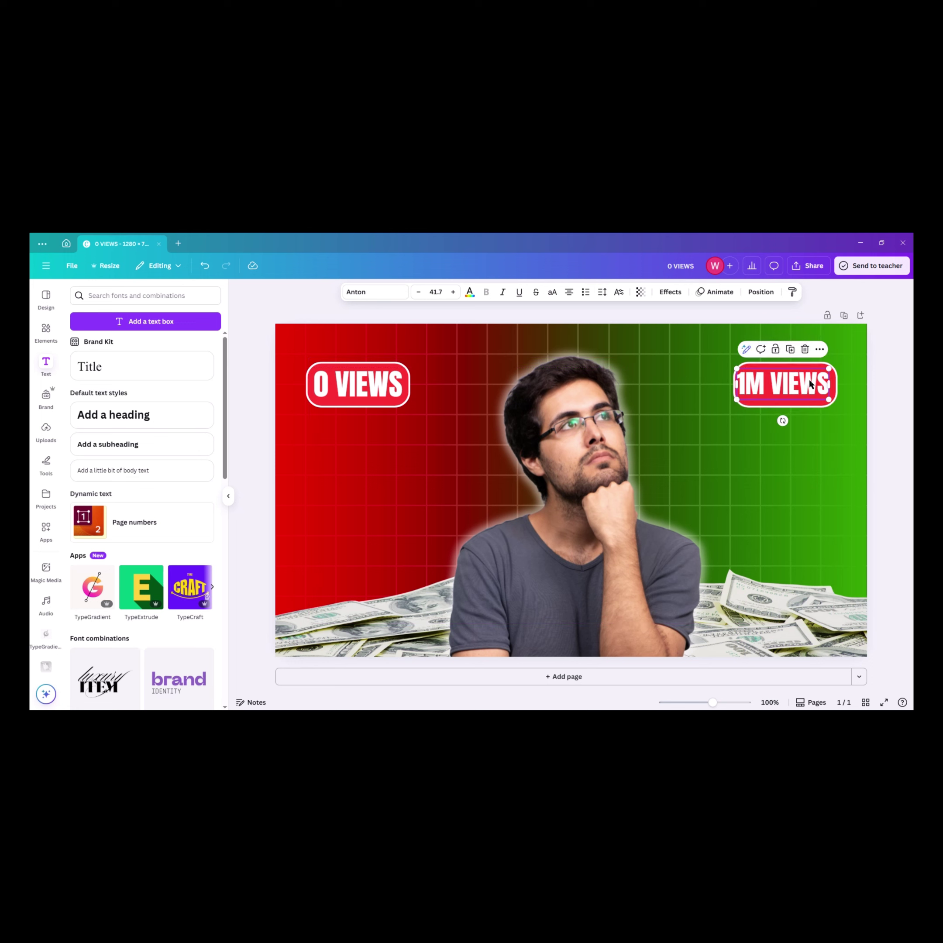
{"action": "key", "text": "Right"}
{"action": "key", "text": "Right"}
{"action": "key", "text": "Right"}
{"action": "key", "text": "Right"}
{"action": "key", "text": "Right"}
{"action": "left_click", "coordinate": [901, 421]}
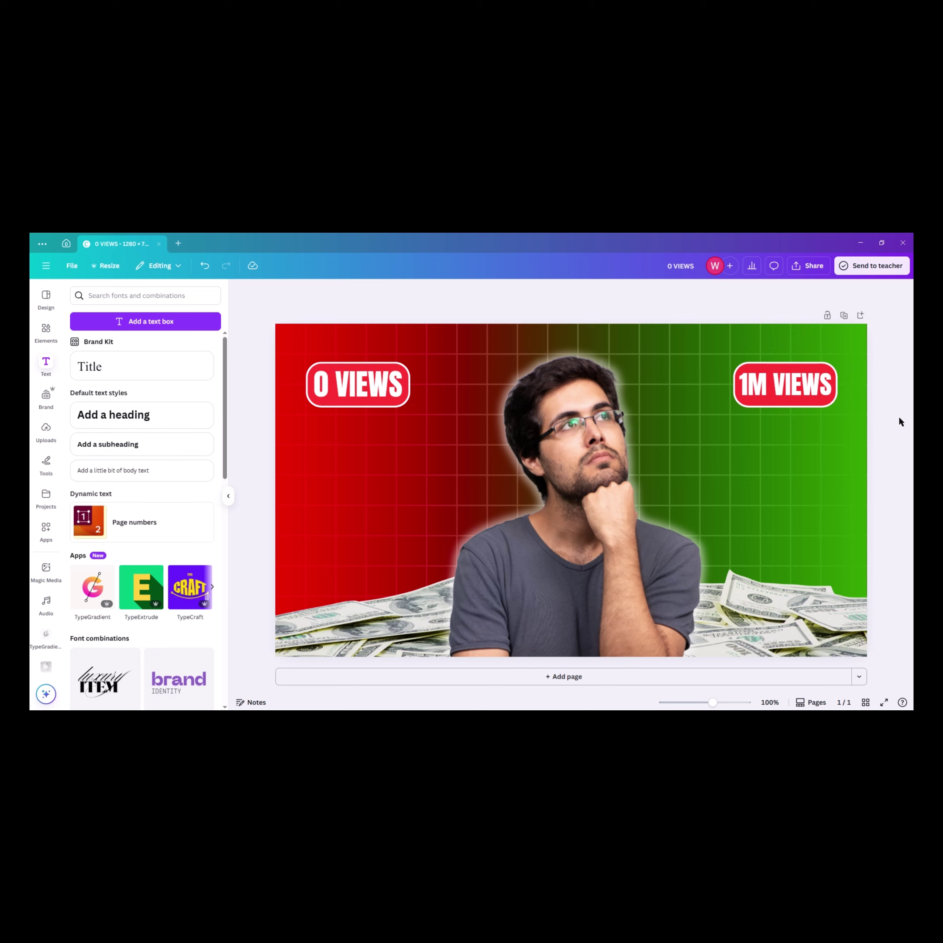
Search the elements for "cross", filtered to white and limited to graphics.
{"action": "left_click", "coordinate": [40, 335]}
{"action": "left_click", "coordinate": [112, 294]}
{"action": "type", "text": "cross"}
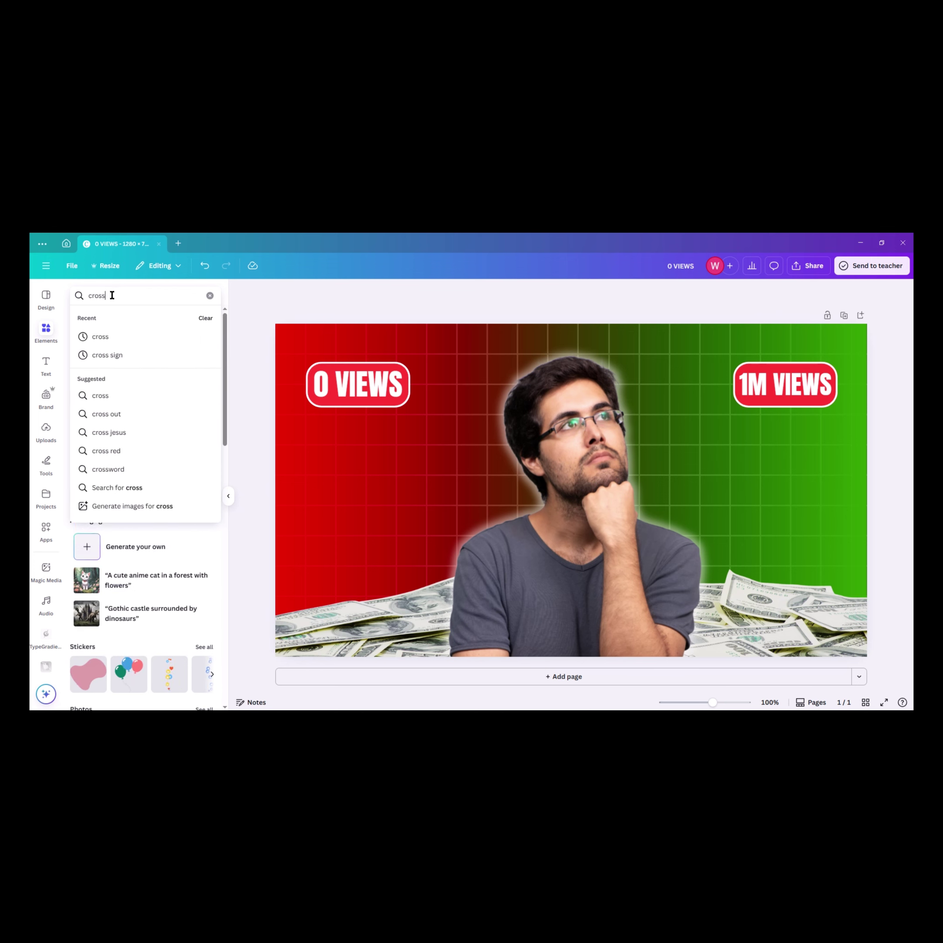
{"action": "key", "text": "Return"}
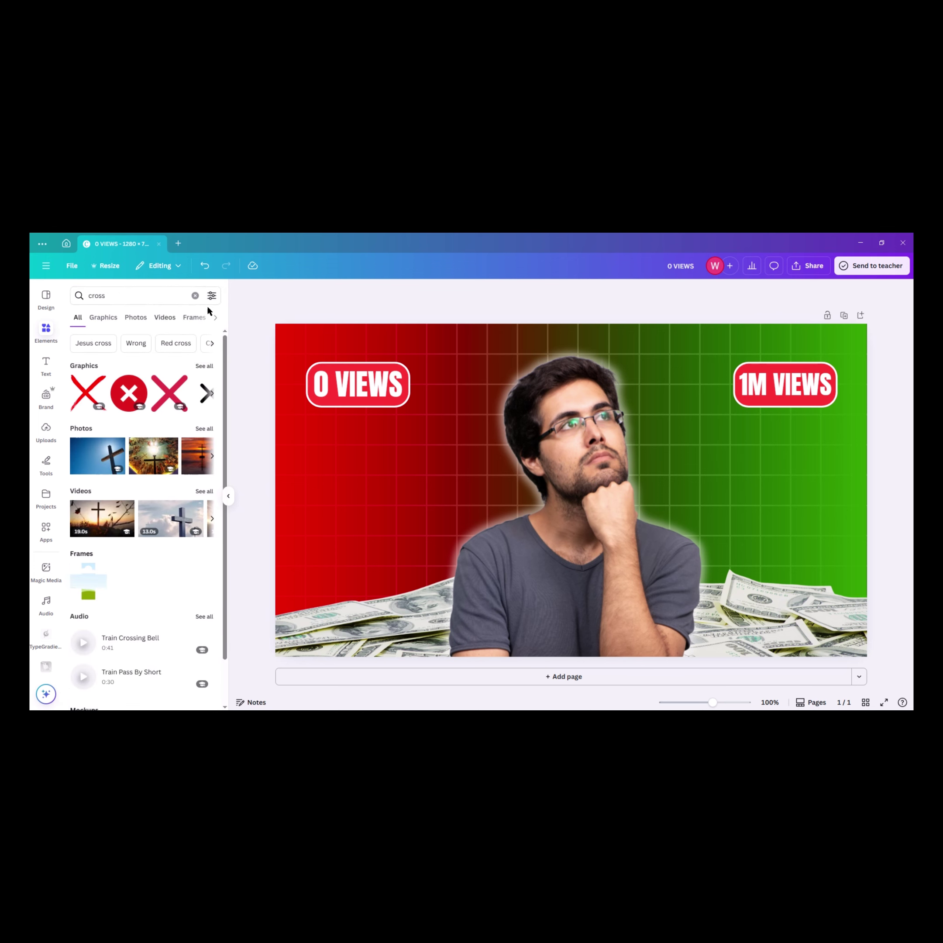
{"action": "left_click", "coordinate": [211, 295]}
{"action": "left_click", "coordinate": [185, 358]}
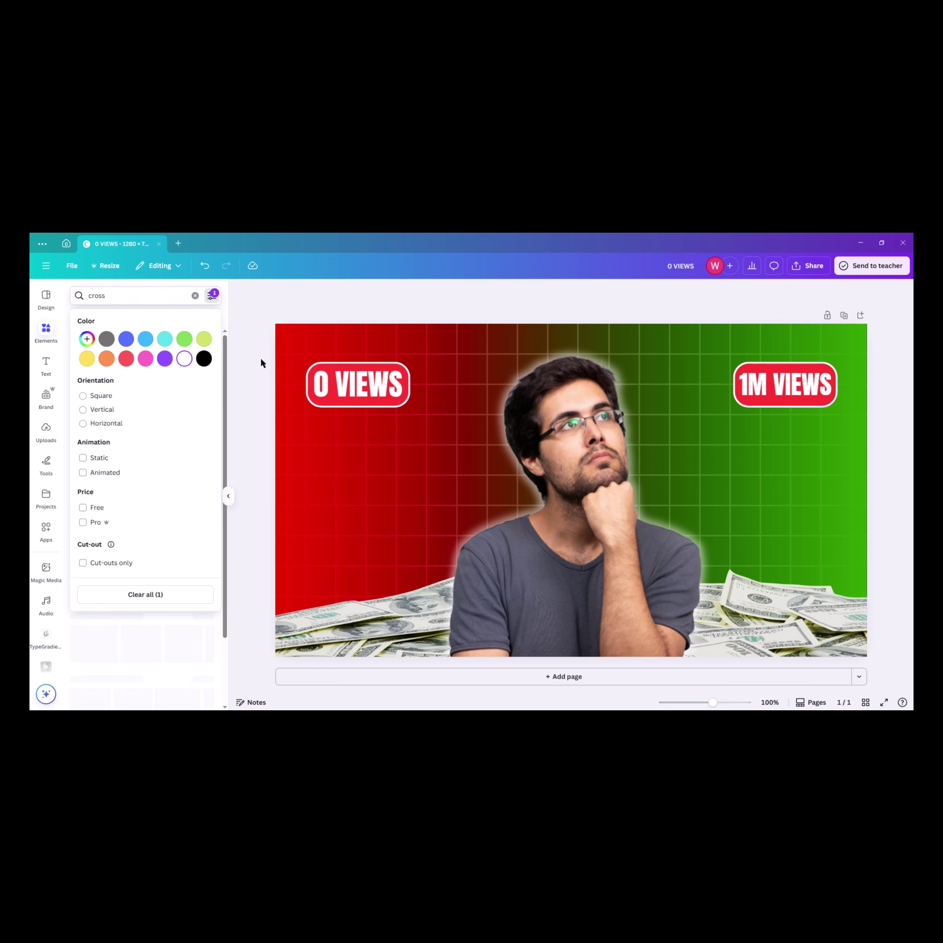
{"action": "left_click", "coordinate": [263, 362]}
{"action": "left_click", "coordinate": [103, 319]}
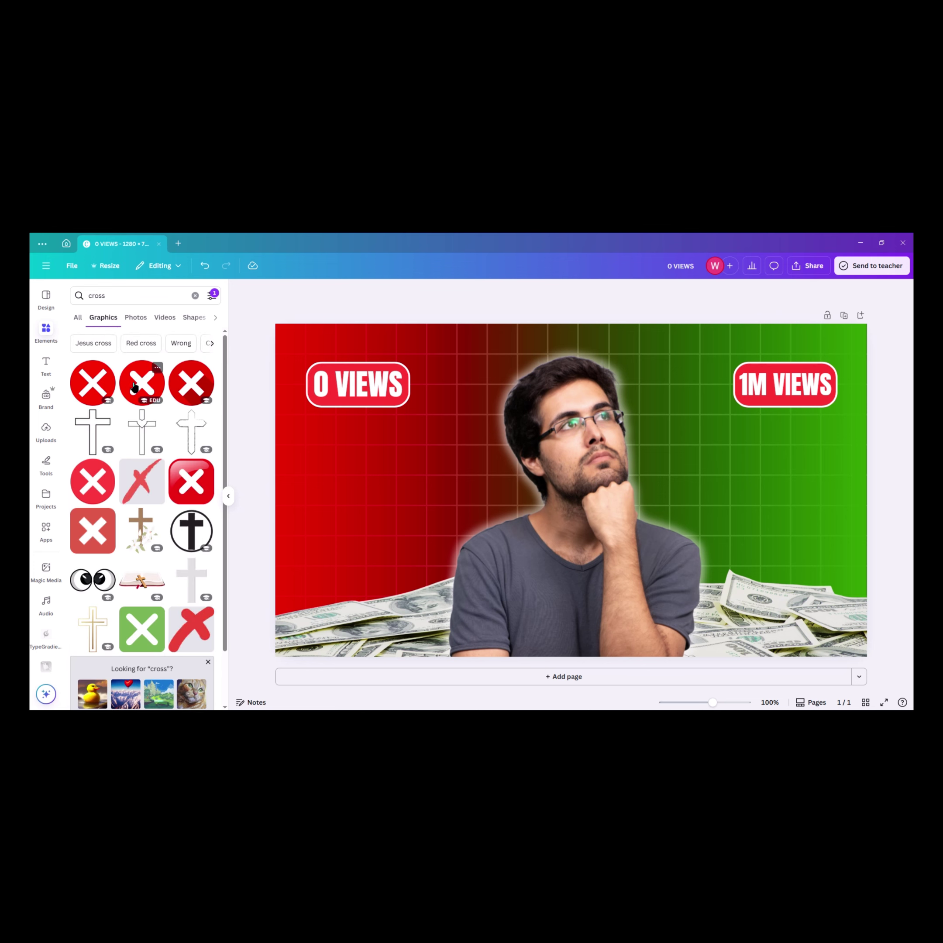
Add the red circle with a white cross, shrink it and place it just right of the "0 VIEWS" label.
{"action": "left_click", "coordinate": [143, 391]}
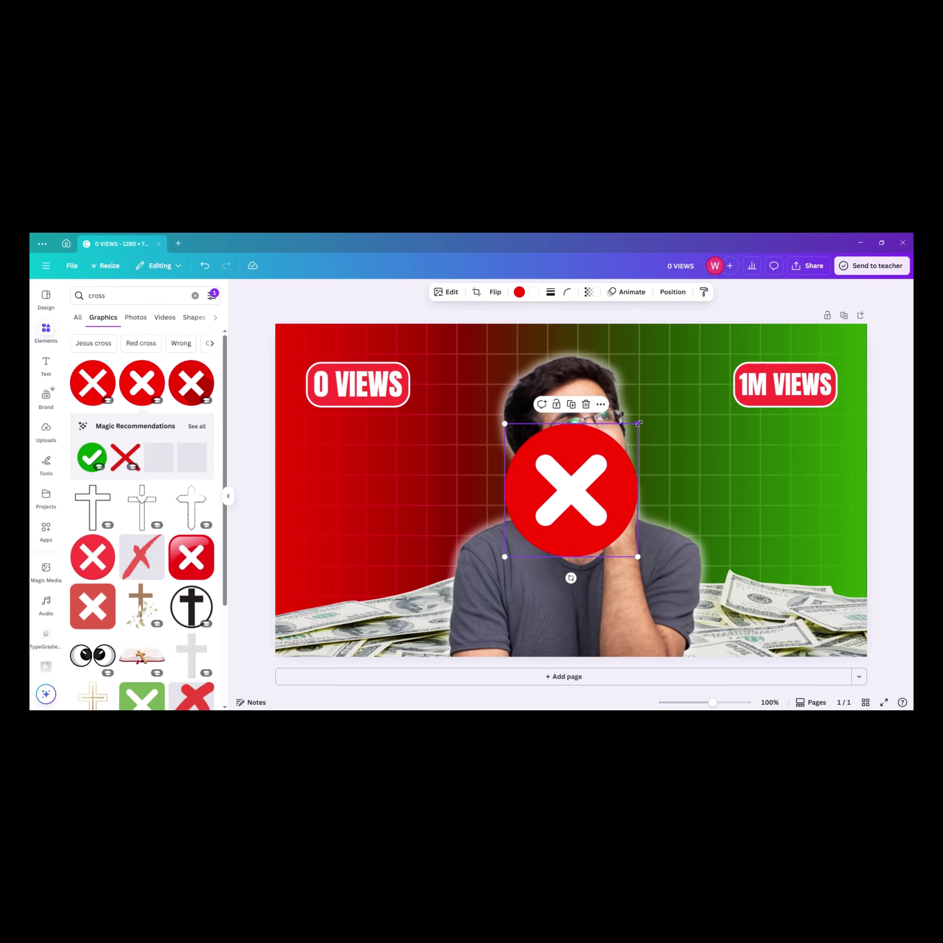
{"action": "left_click_drag", "start_coordinate": [638, 424], "coordinate": [437, 387]}
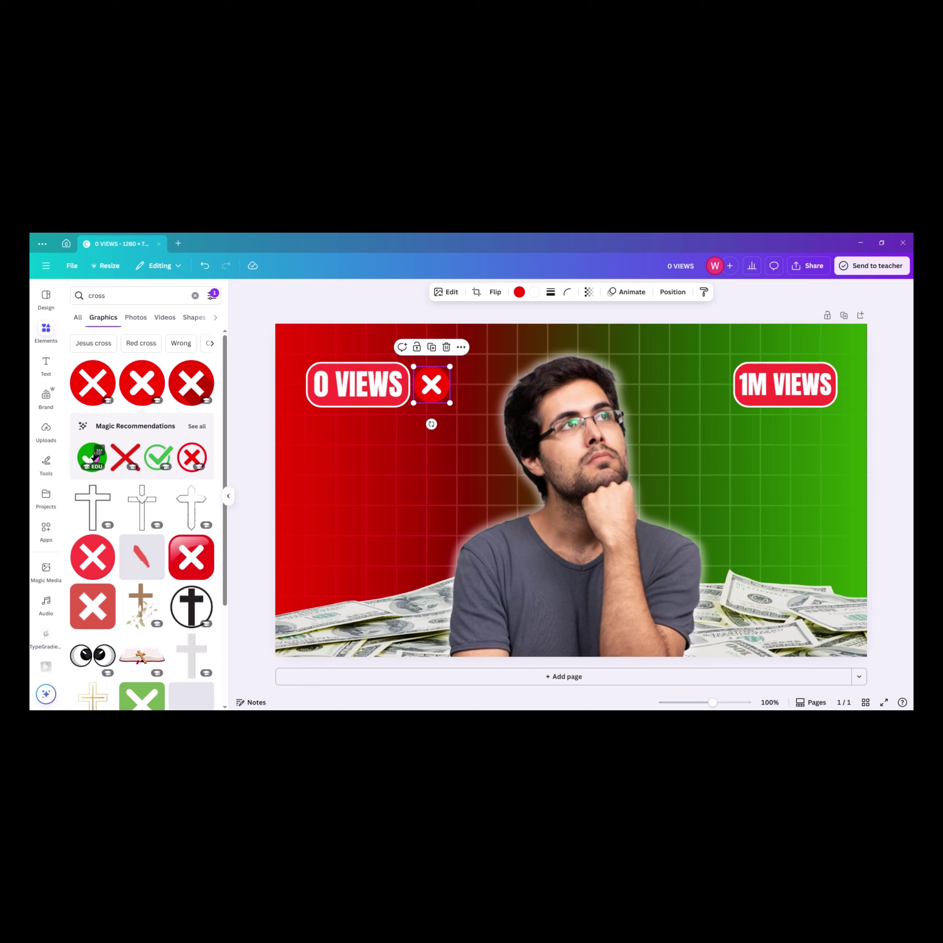
{"action": "left_click", "coordinate": [331, 482]}
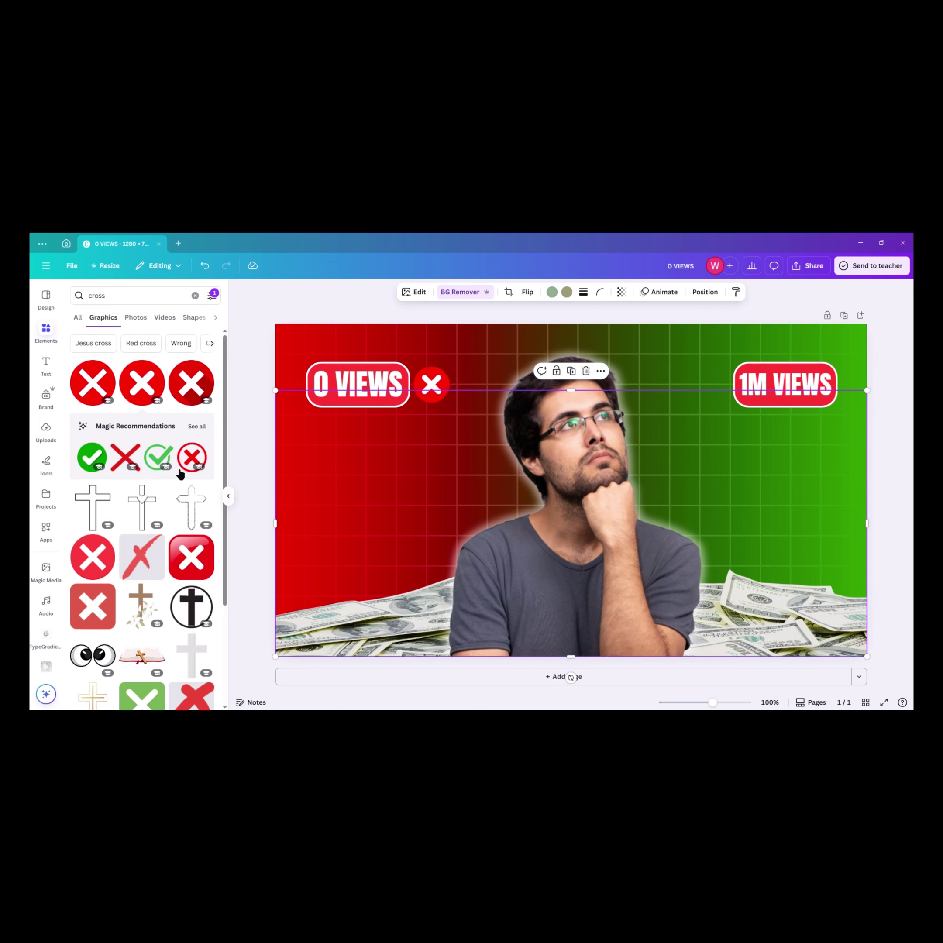
Add the recommended green circle with a white check mark, shrink it and place it just left of the "1M VIEWS" label.
{"action": "left_click", "coordinate": [87, 461]}
{"action": "left_click_drag", "start_coordinate": [637, 424], "coordinate": [706, 383]}
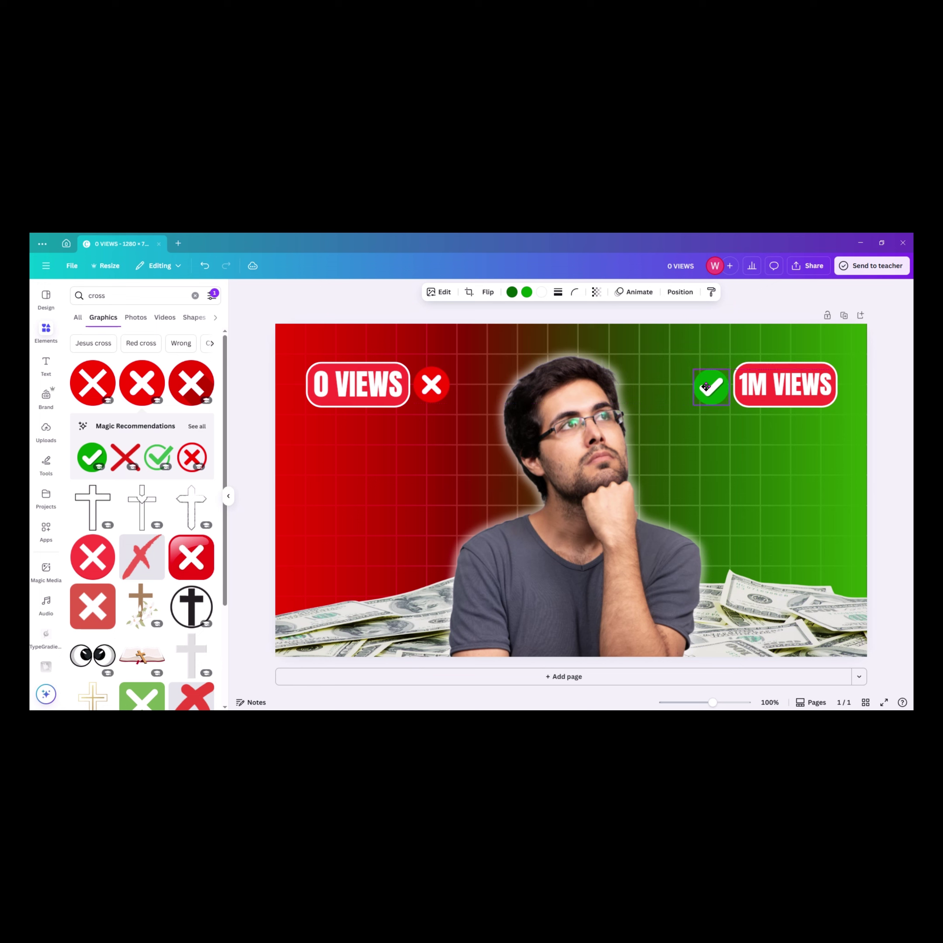
{"action": "left_click", "coordinate": [892, 341]}
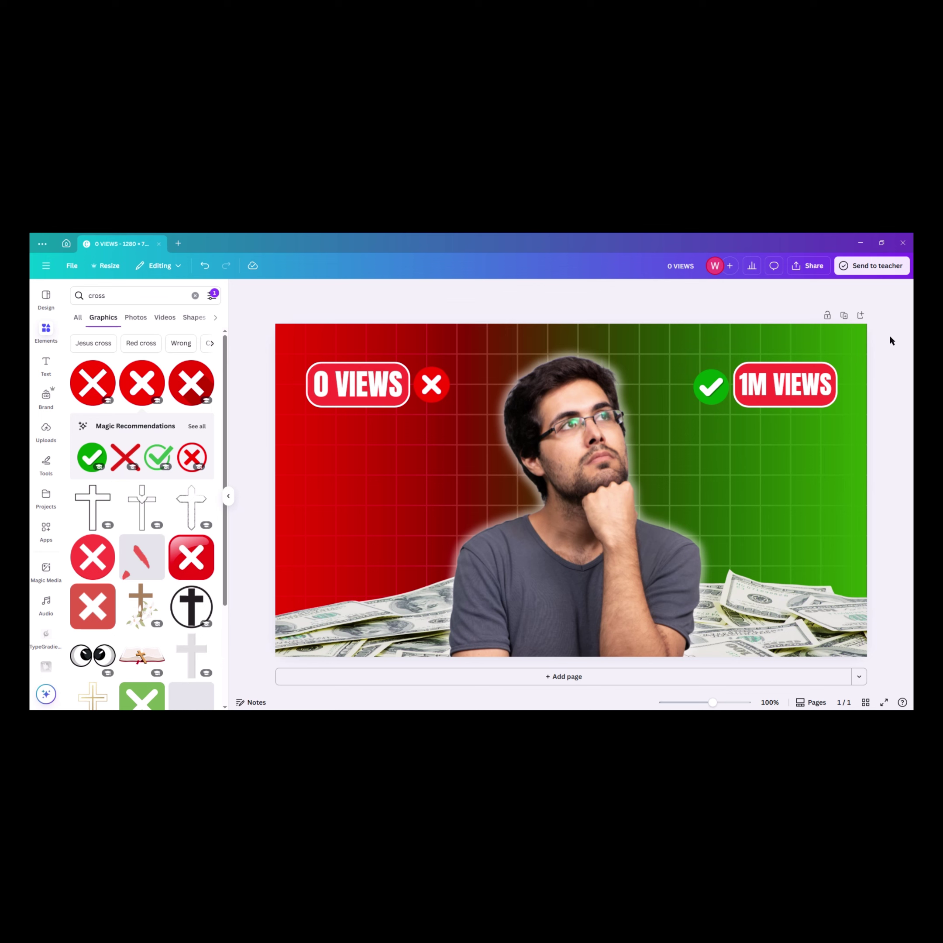
Search the elements for "increase arrow".
{"action": "left_click", "coordinate": [196, 295]}
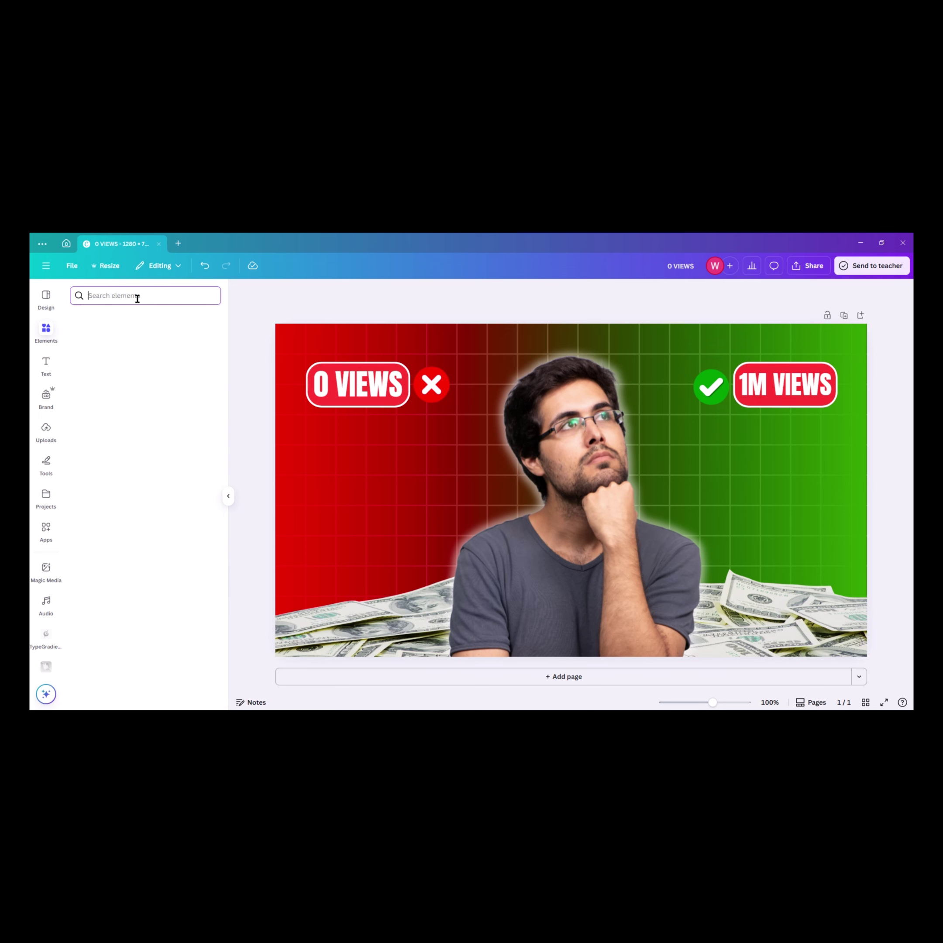
{"action": "type", "text": "inc"}
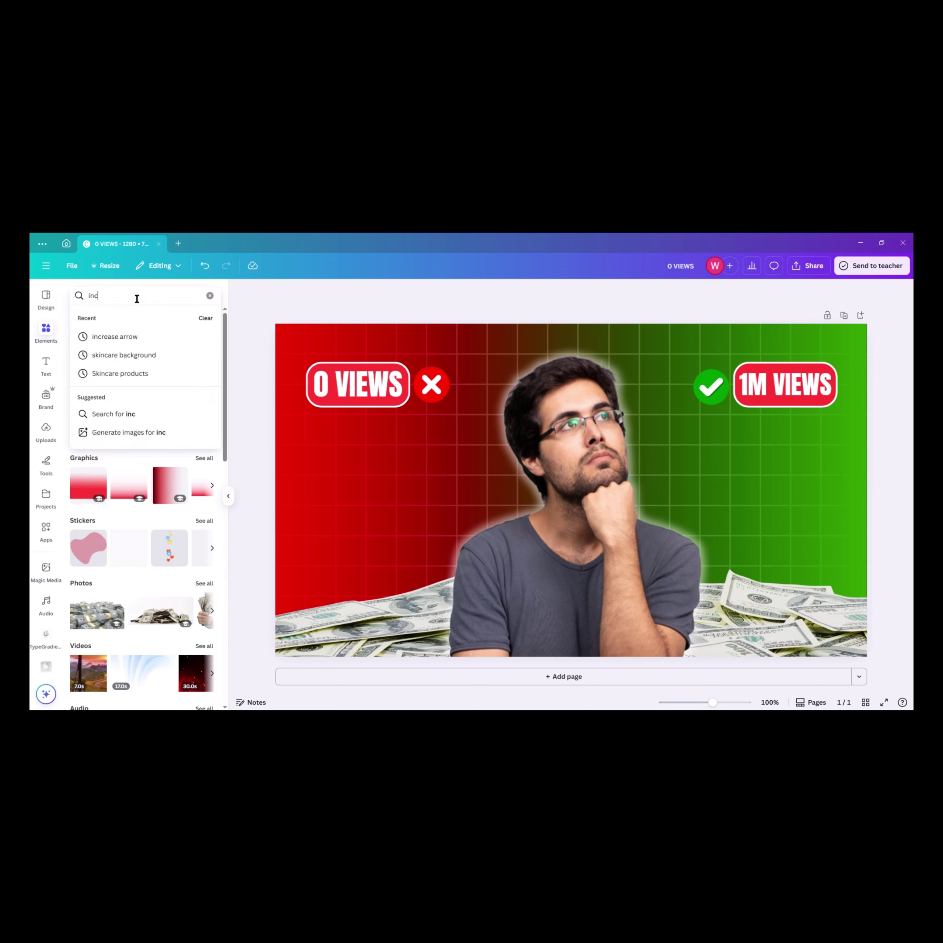
{"action": "type", "text": "rease "}
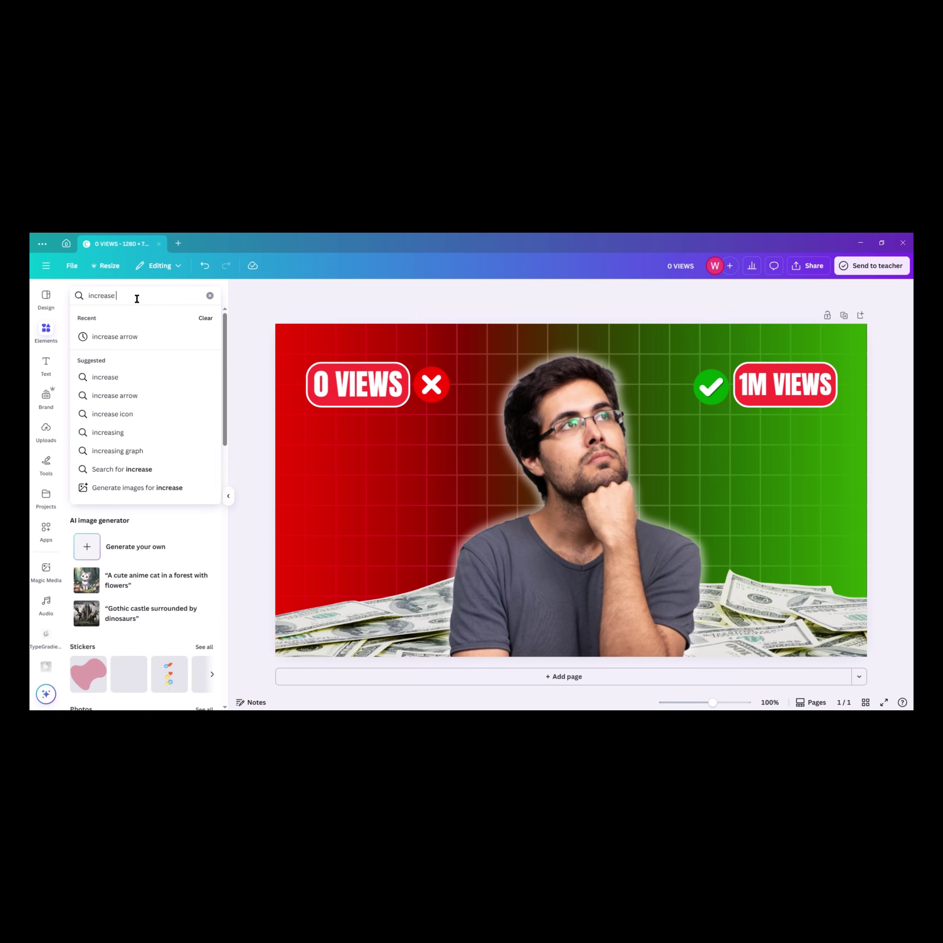
{"action": "type", "text": "arrow"}
{"action": "key", "text": "Return"}
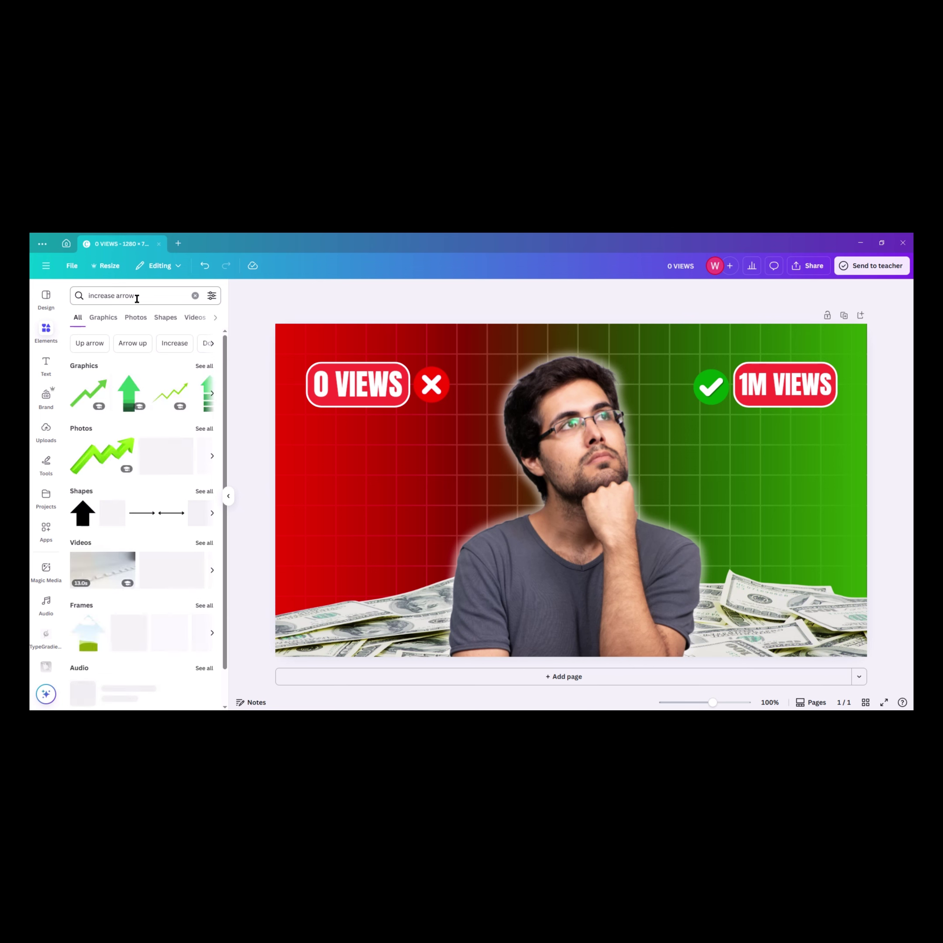
Add the thin green zigzag rising arrow graphic and enlarge it to about 806 × 466 px across the man, ending below "1M VIEWS".
{"action": "left_click", "coordinate": [176, 391]}
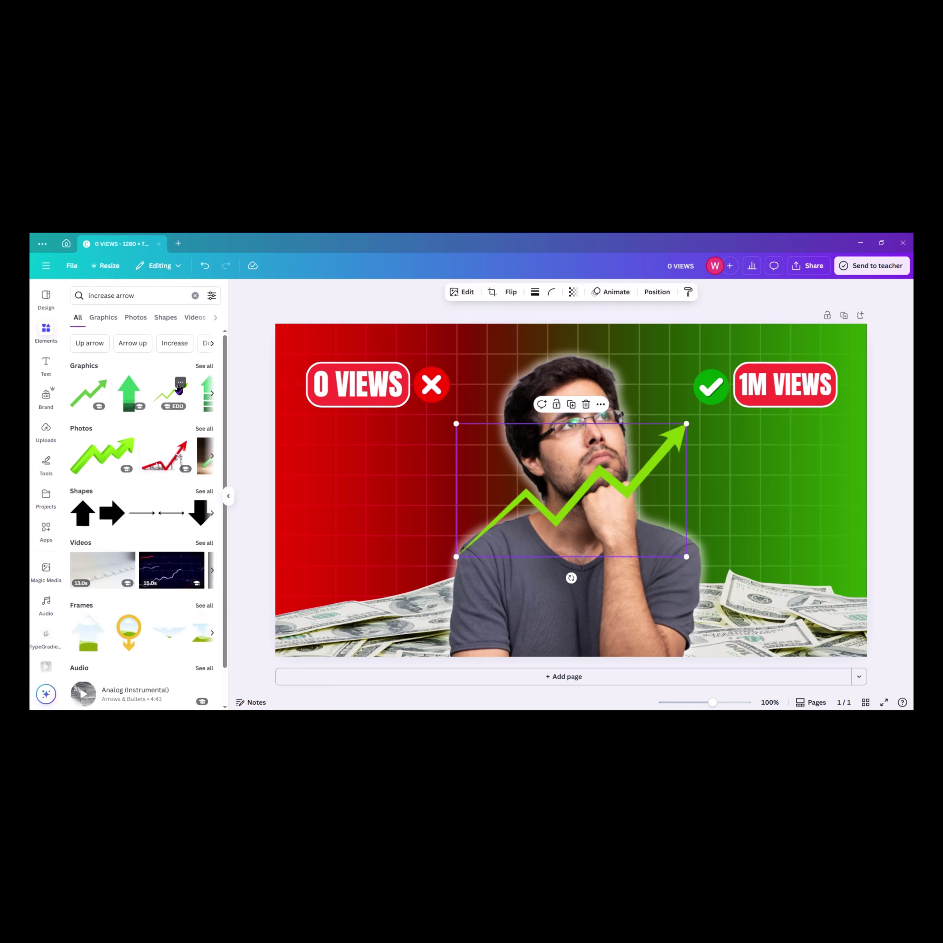
{"action": "left_click_drag", "start_coordinate": [456, 557], "coordinate": [366, 609]}
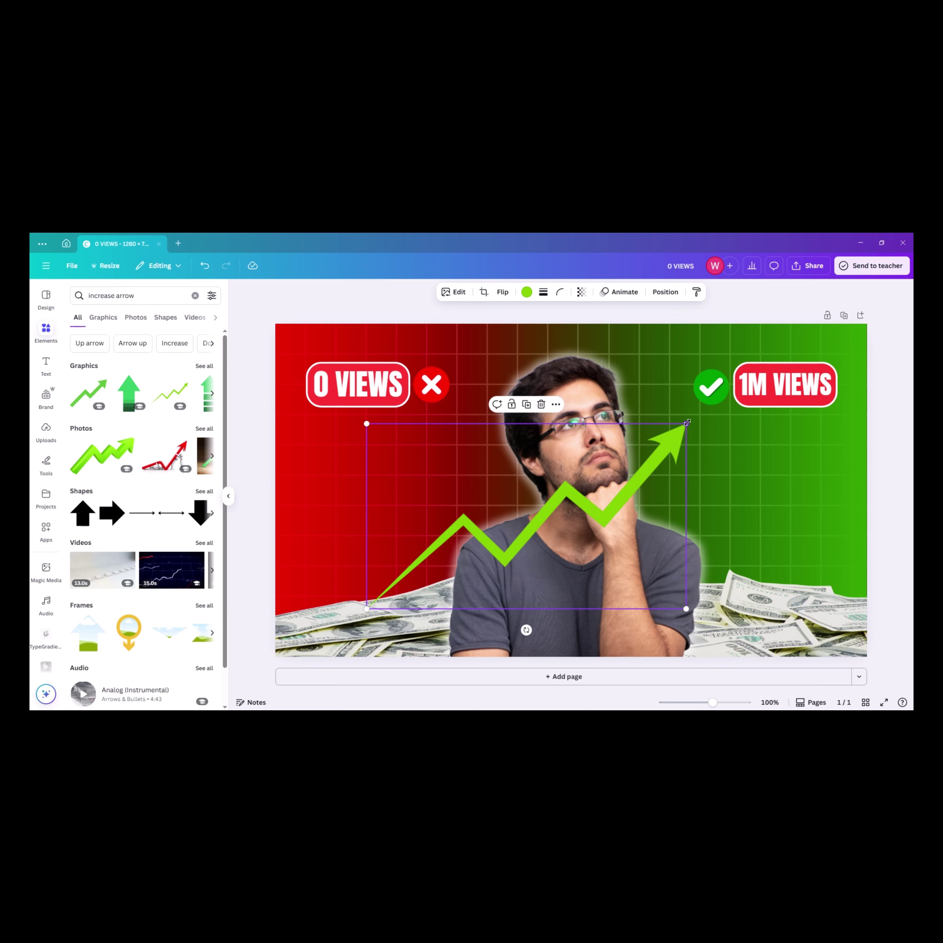
{"action": "left_click_drag", "start_coordinate": [688, 423], "coordinate": [746, 416]}
{"action": "left_click_drag", "start_coordinate": [571, 495], "coordinate": [580, 514]}
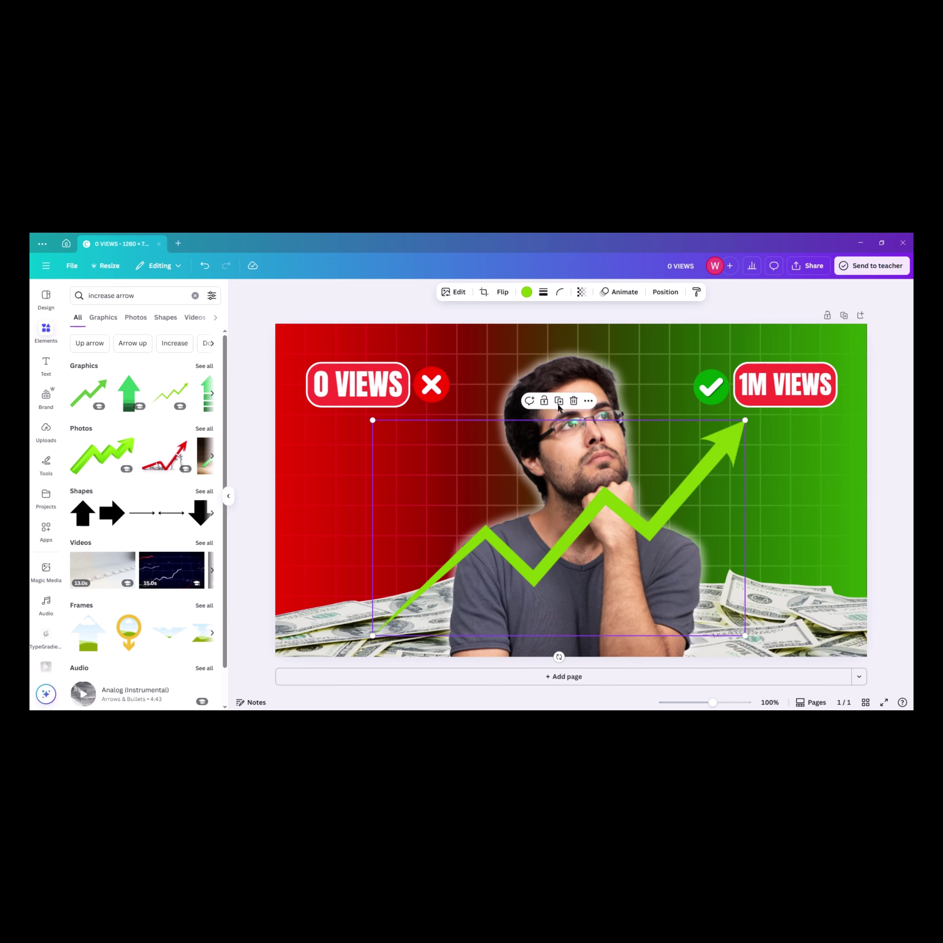
Recolour the zigzag arrow white and set its transparency to 25.
{"action": "left_click", "coordinate": [526, 294]}
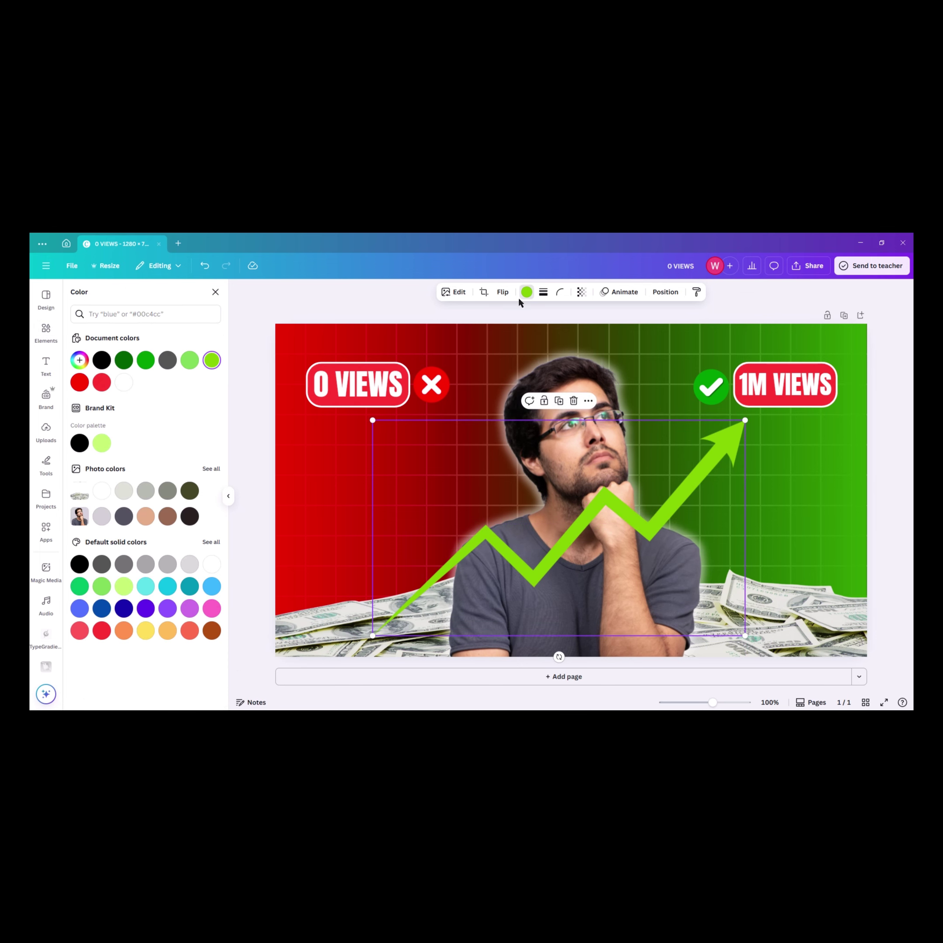
{"action": "left_click", "coordinate": [126, 384]}
{"action": "left_click", "coordinate": [581, 293]}
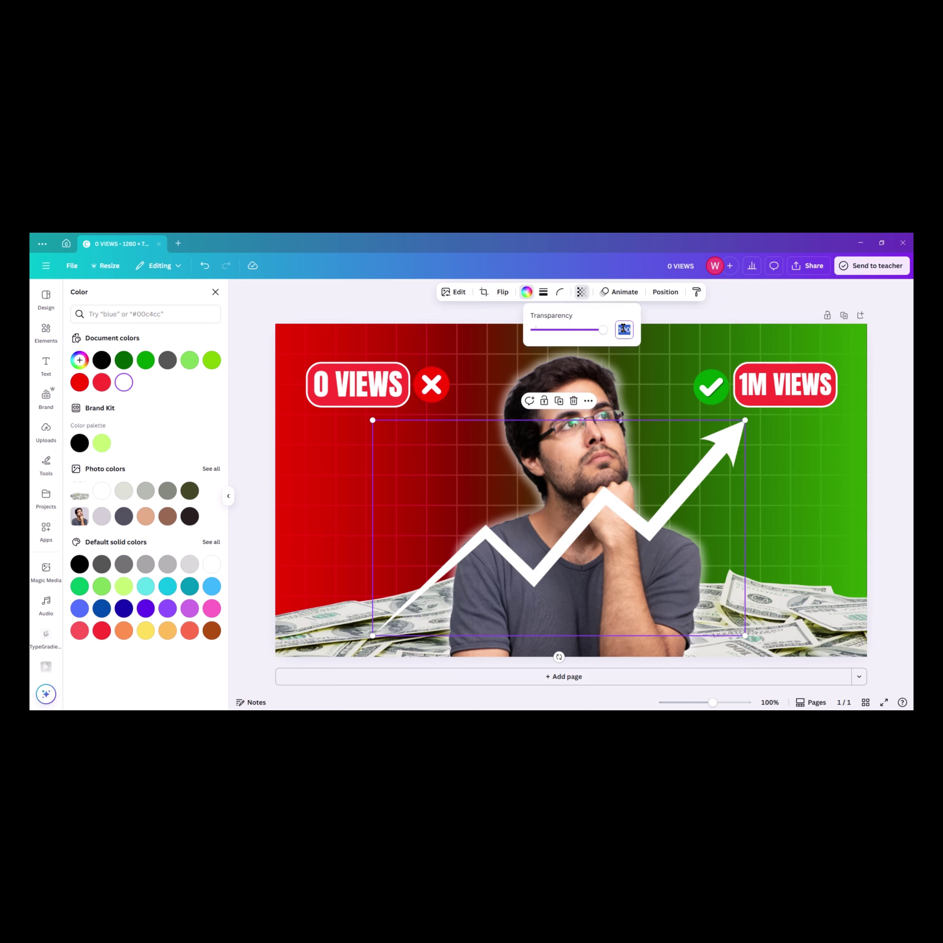
{"action": "type", "text": "25"}
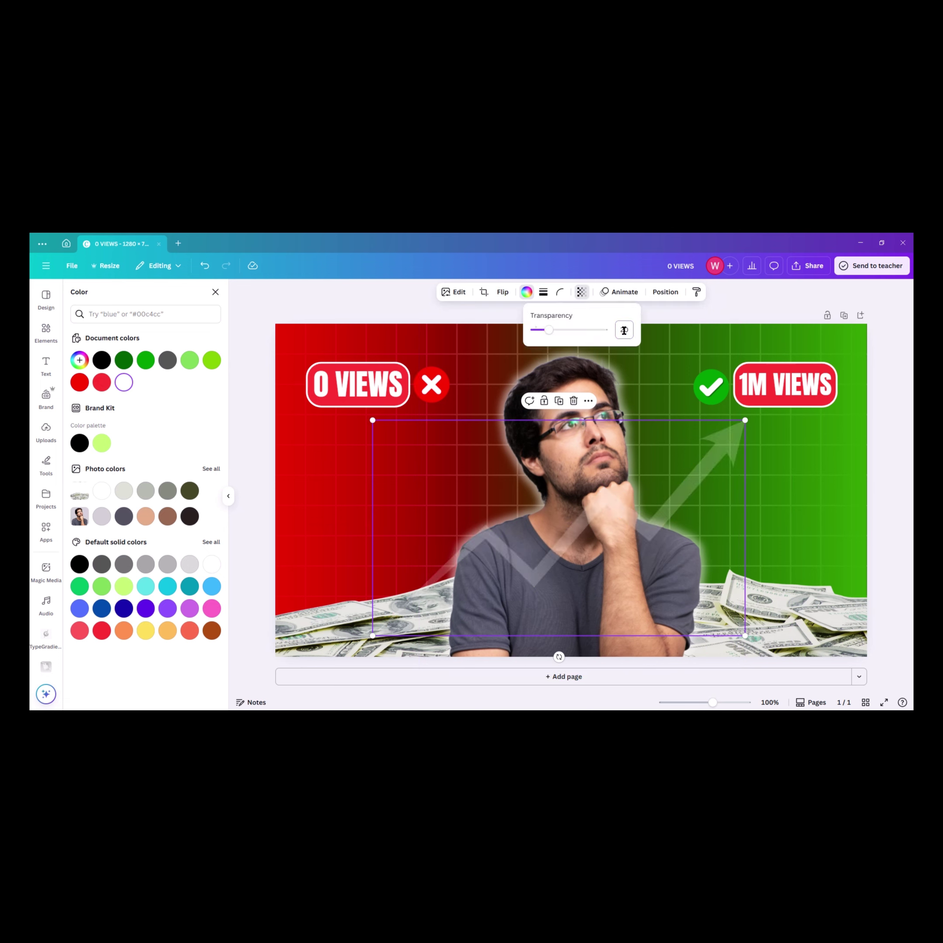
Send the faded white arrow to the back, behind the man and the money.
{"action": "left_click", "coordinate": [666, 293]}
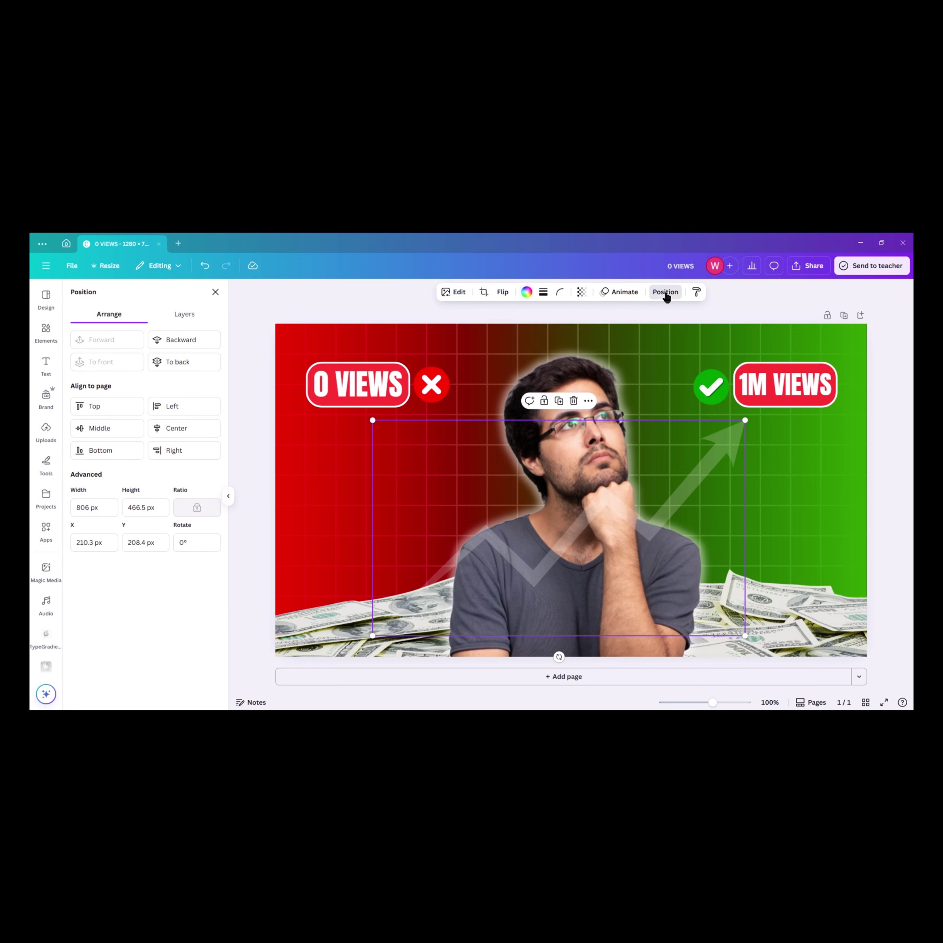
{"action": "left_click", "coordinate": [176, 362]}
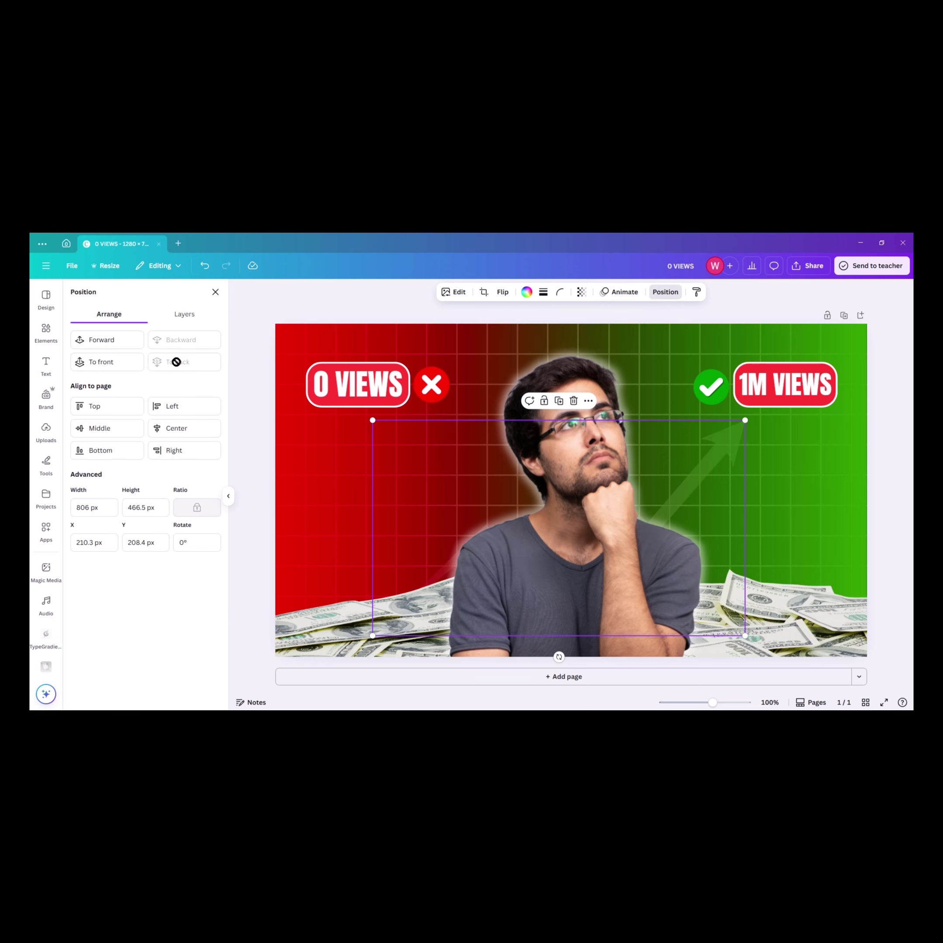
{"action": "left_click", "coordinate": [254, 365]}
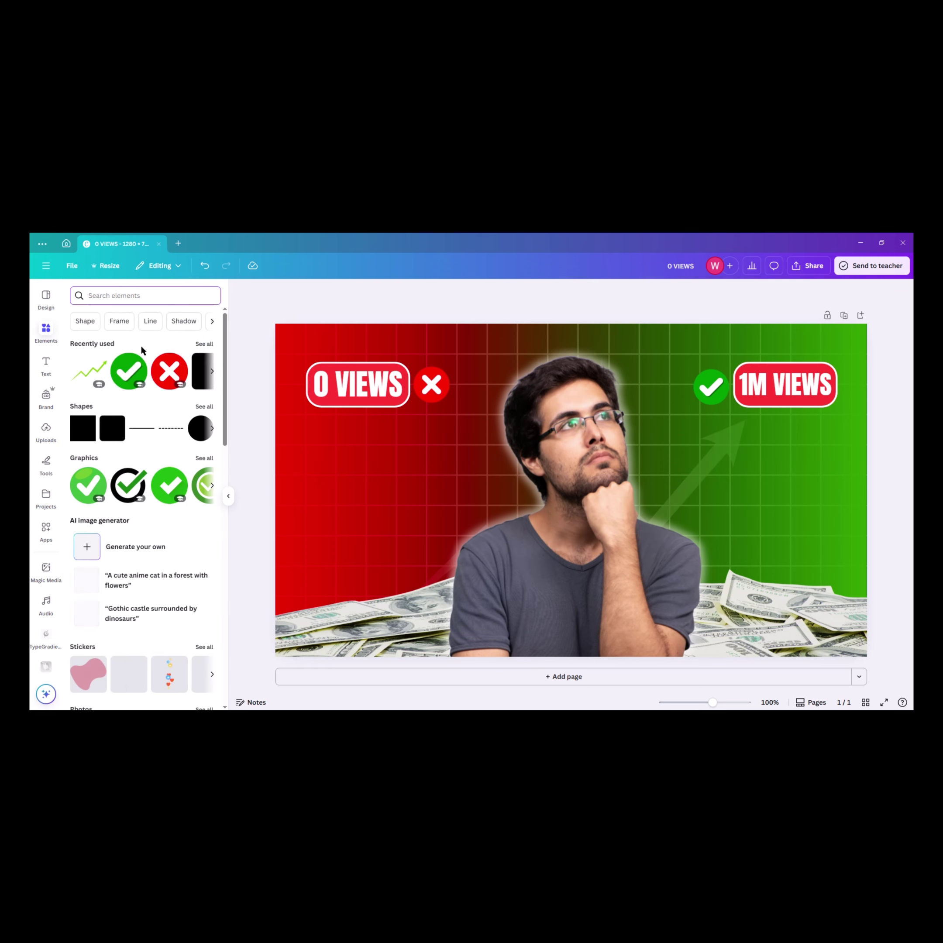
Add the red 3D play-button image from the uploads and give it a Drop shadow.
{"action": "left_click", "coordinate": [44, 429]}
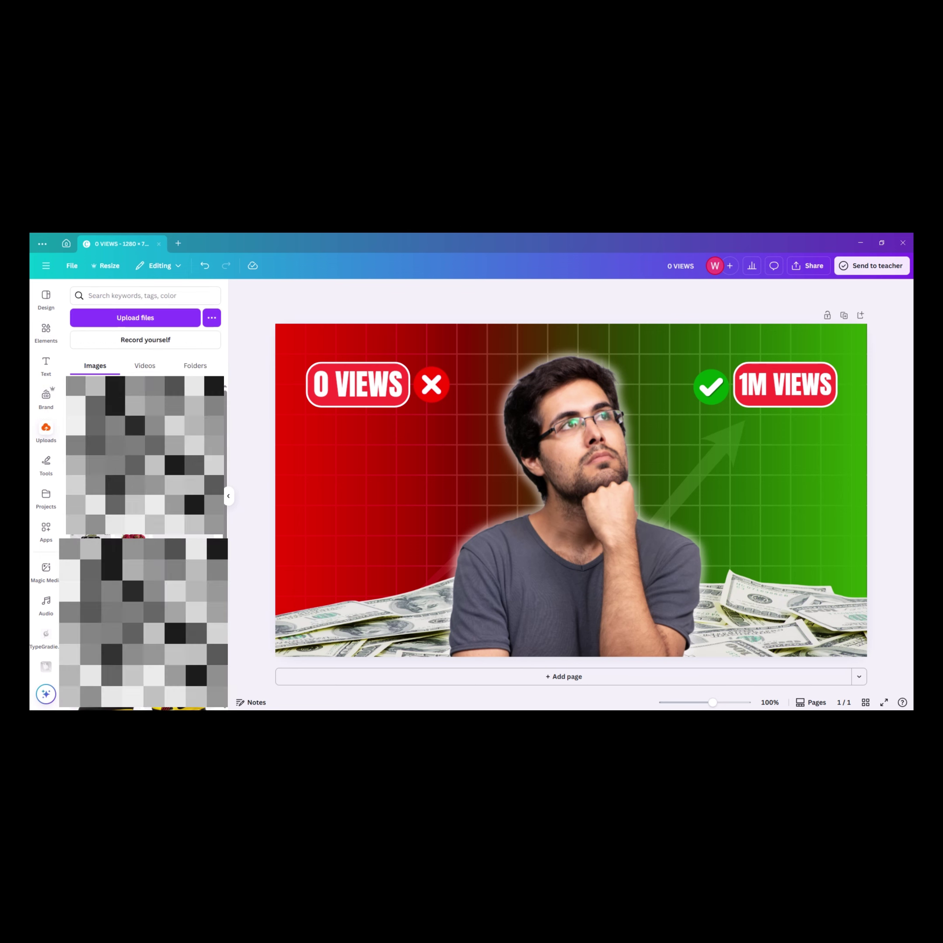
{"action": "left_click", "coordinate": [44, 331]}
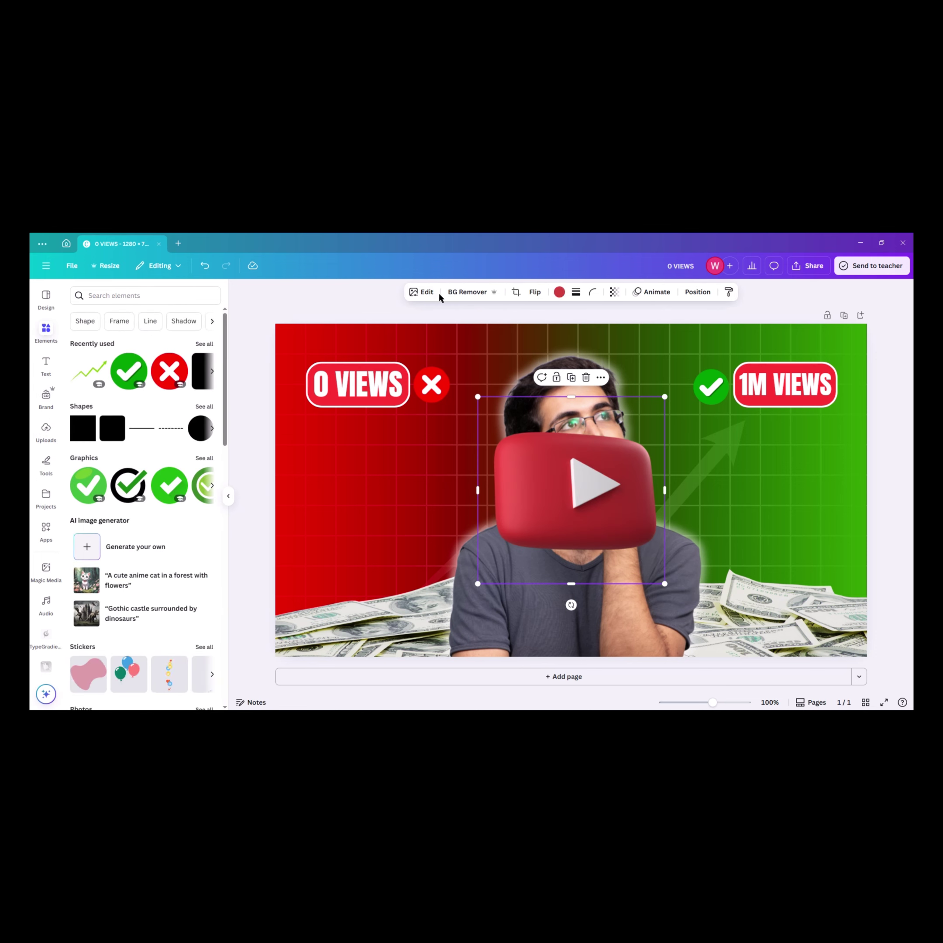
{"action": "left_click", "coordinate": [427, 293]}
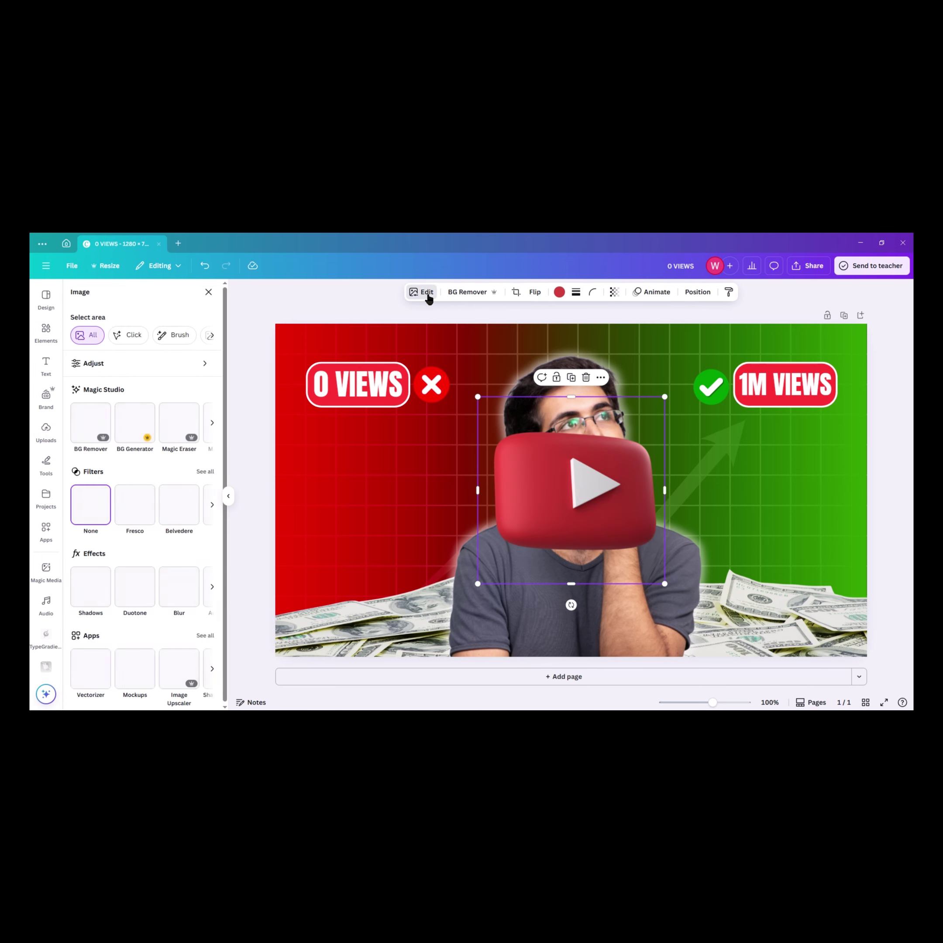
{"action": "left_click", "coordinate": [105, 581]}
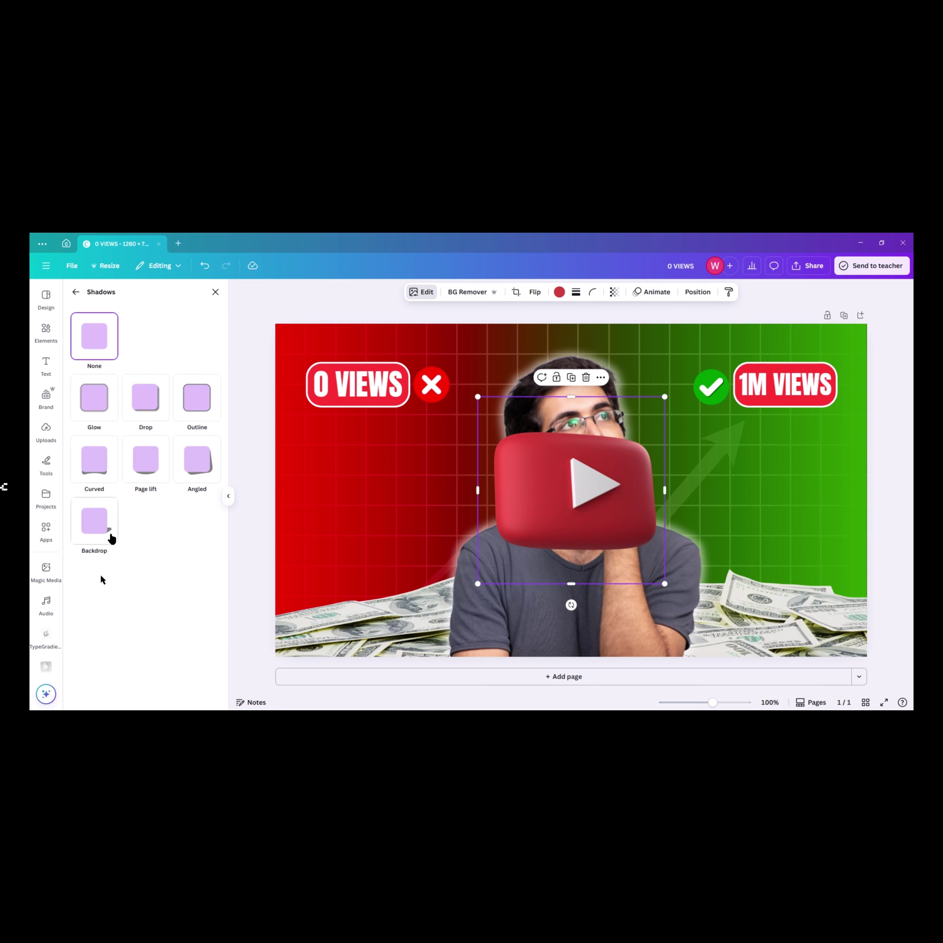
{"action": "left_click", "coordinate": [144, 405]}
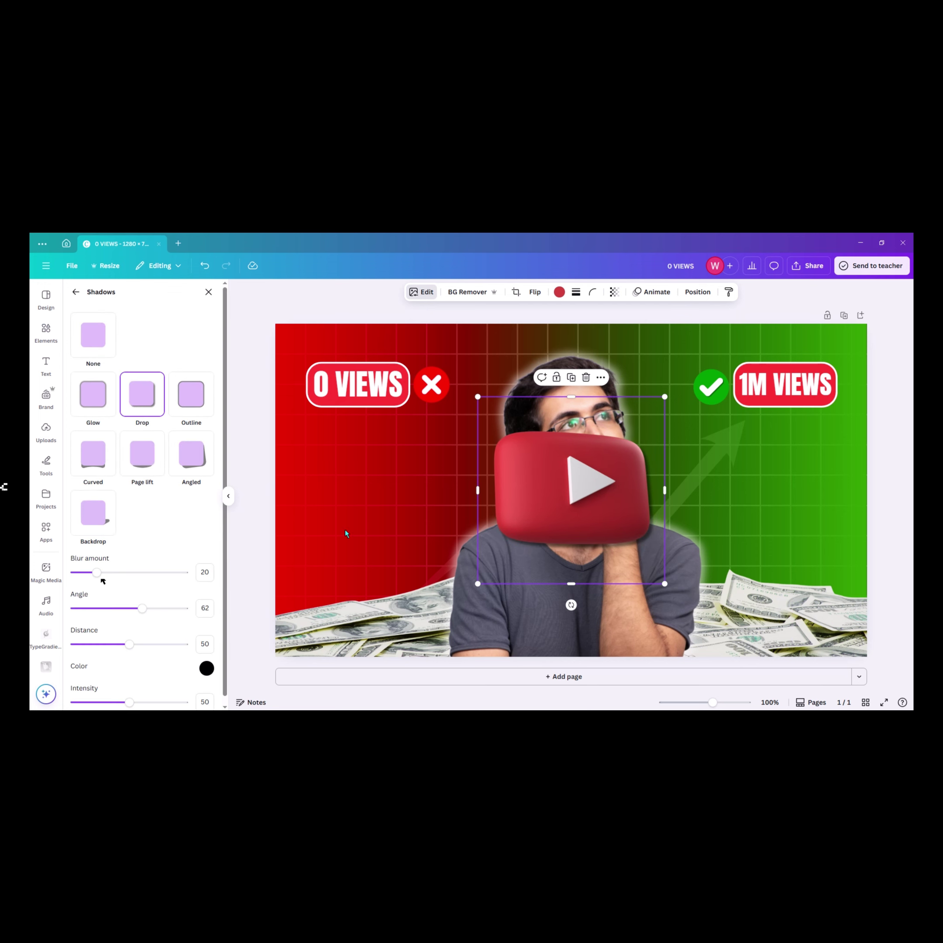
Shrink the play button to about 273 px, tilt it about -14.7° and place it beside the man's shoulder in the green area.
{"action": "left_click_drag", "start_coordinate": [653, 570], "coordinate": [604, 522]}
{"action": "left_click_drag", "start_coordinate": [549, 558], "coordinate": [570, 554]}
{"action": "left_click_drag", "start_coordinate": [560, 494], "coordinate": [747, 588]}
{"action": "left_click_drag", "start_coordinate": [818, 609], "coordinate": [802, 600]}
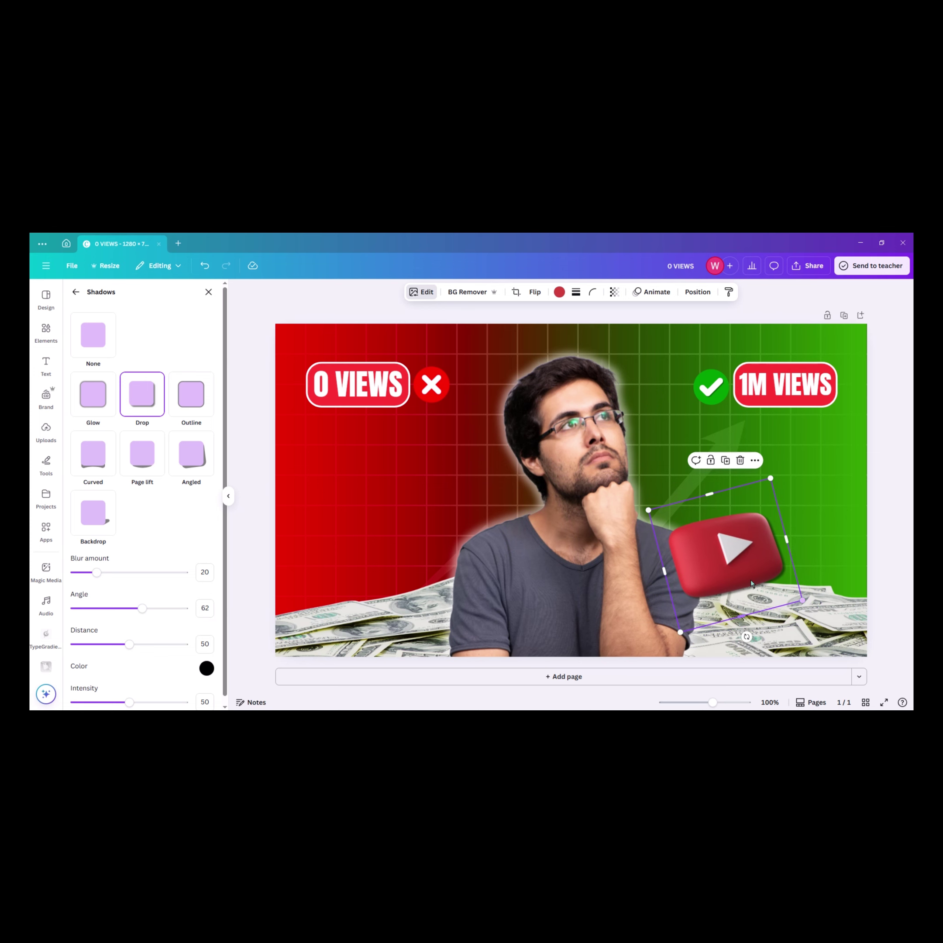
{"action": "left_click_drag", "start_coordinate": [747, 580], "coordinate": [755, 584]}
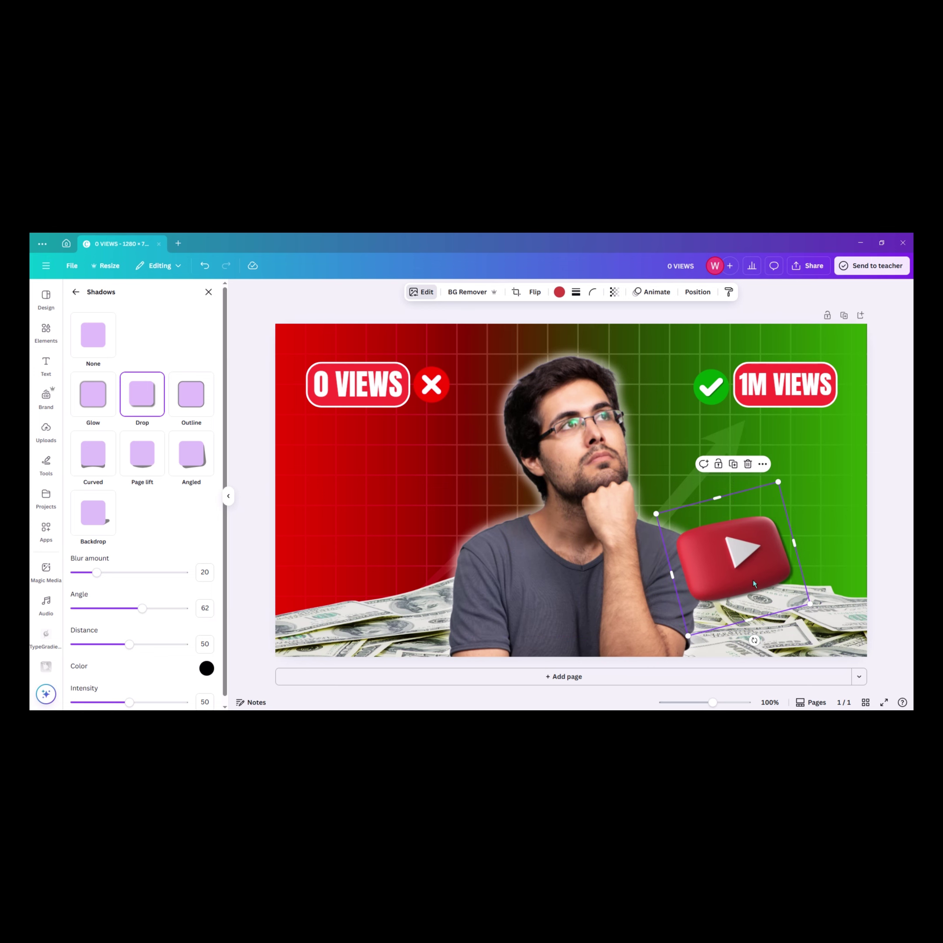
Move the play button backward so it sits behind the man.
{"action": "left_click", "coordinate": [697, 292]}
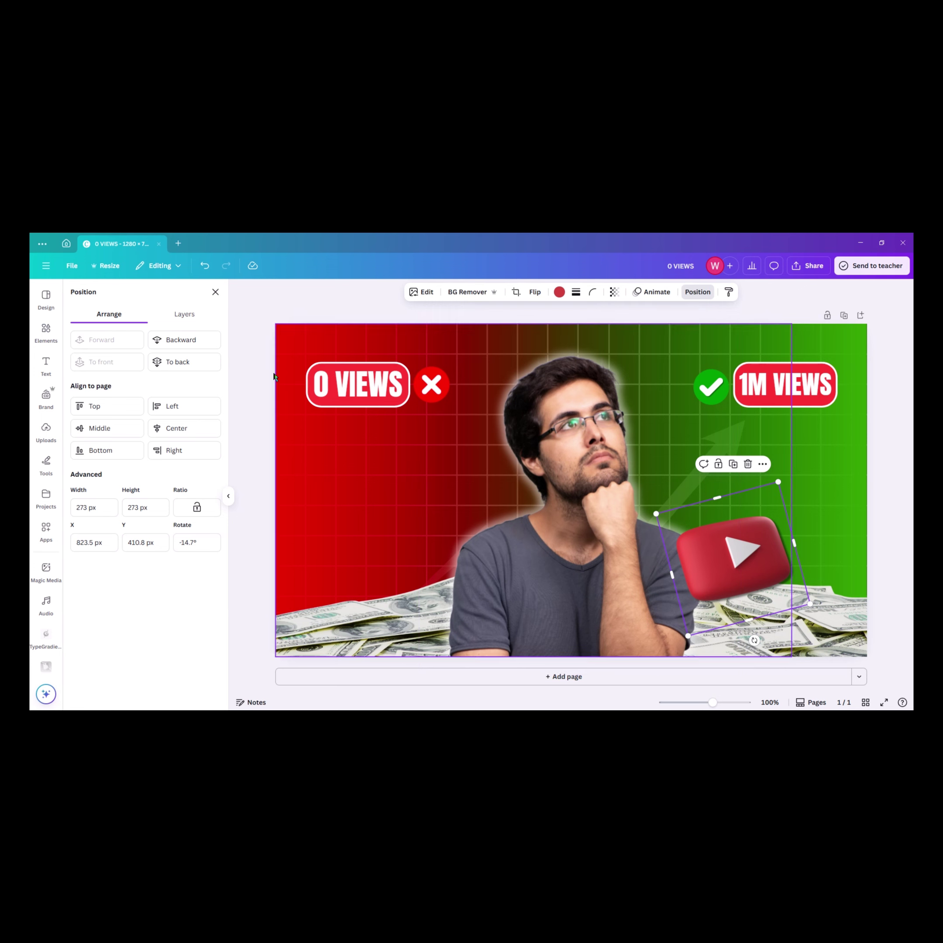
{"action": "left_click", "coordinate": [172, 343]}
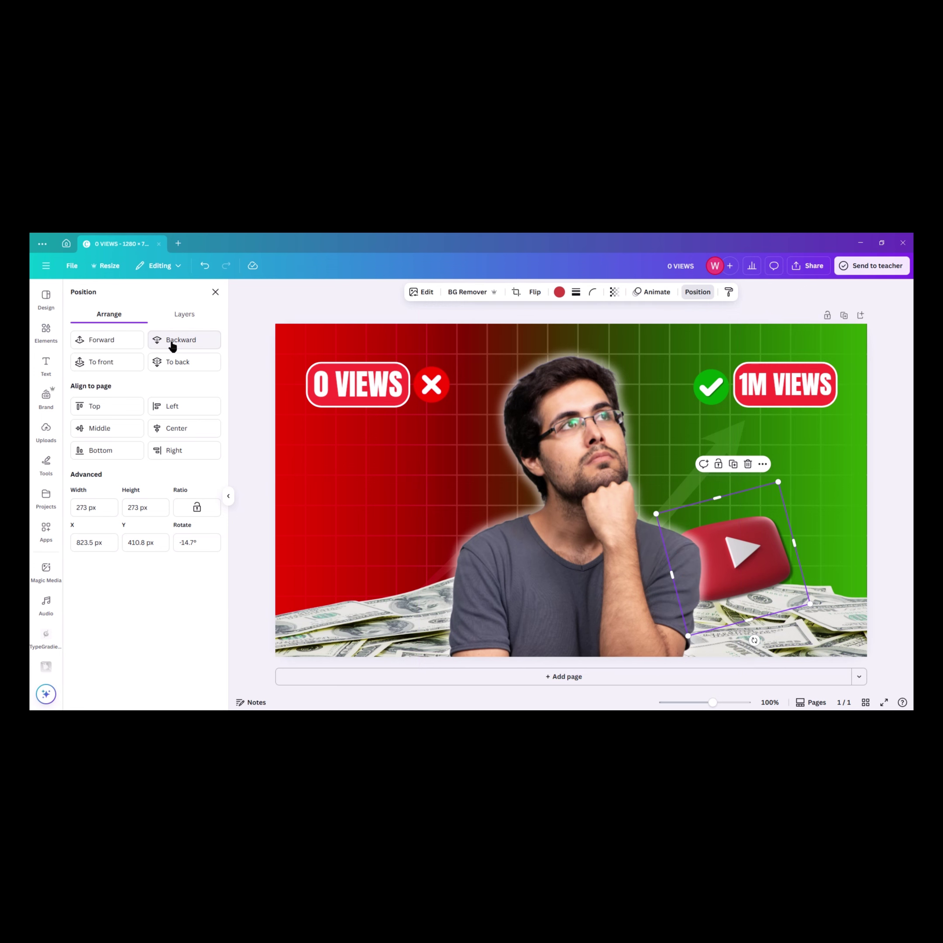
{"action": "left_click", "coordinate": [239, 358]}
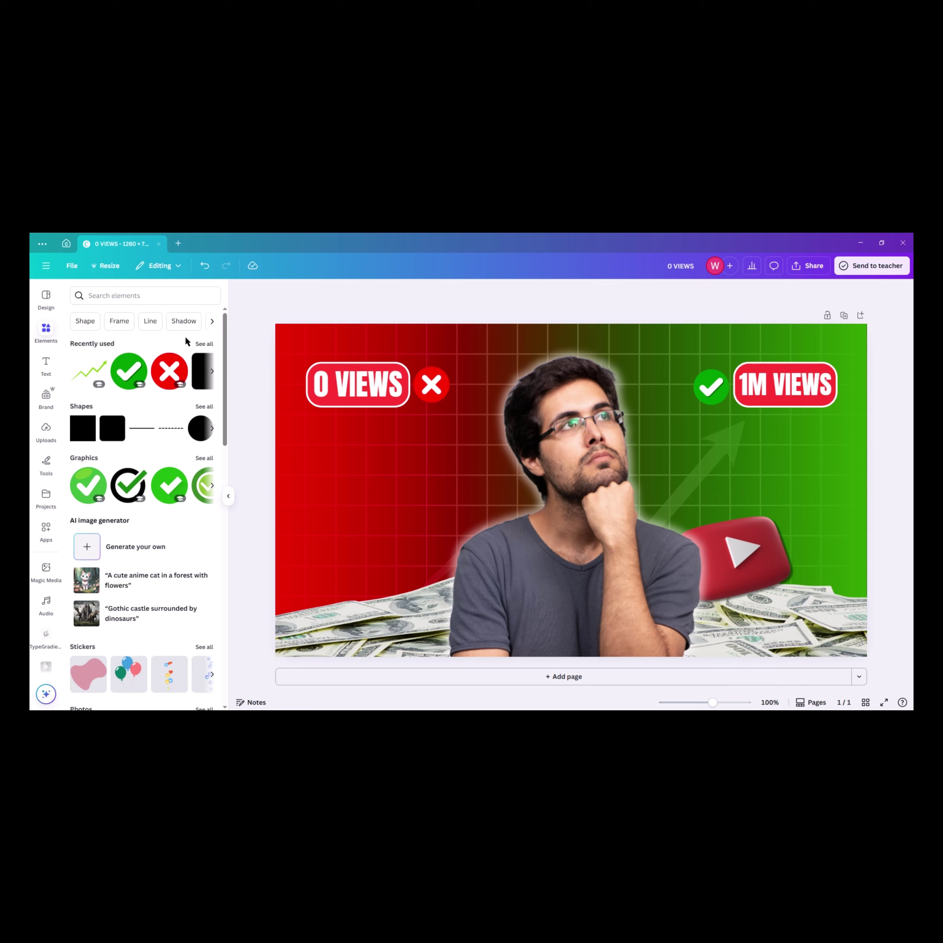
Add a heading reading "GROW" and set its font to Anton.
{"action": "left_click", "coordinate": [45, 364]}
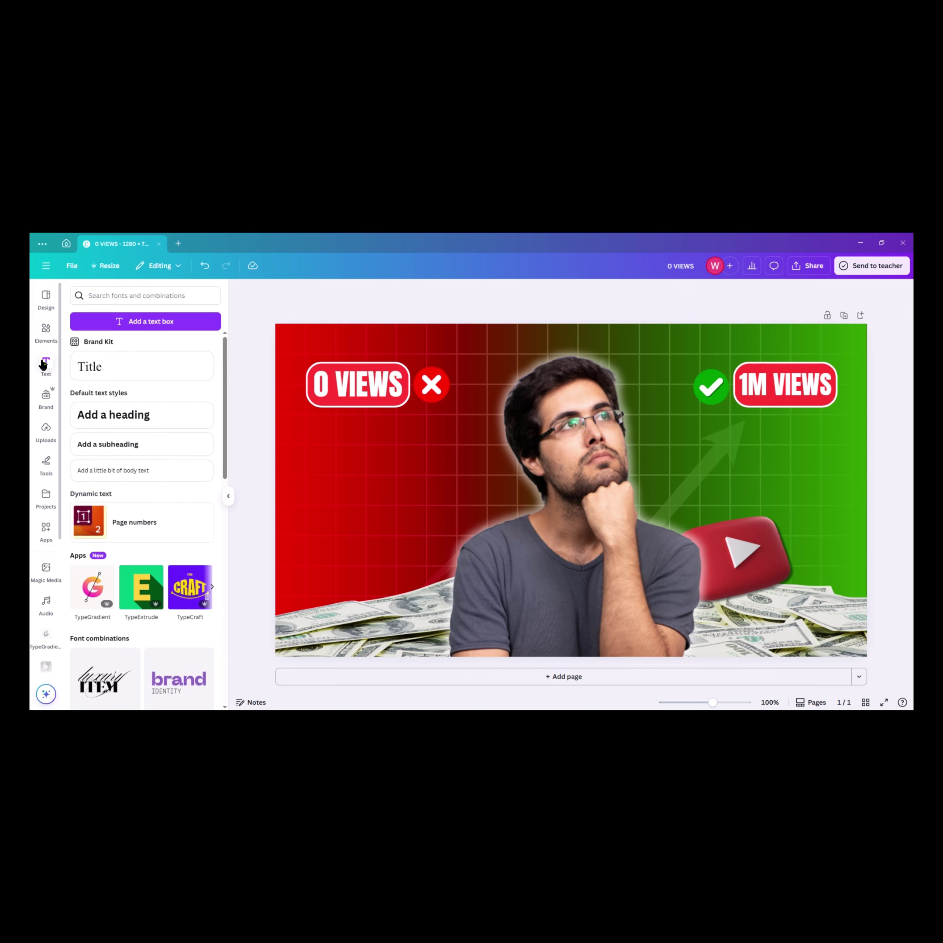
{"action": "left_click", "coordinate": [117, 422]}
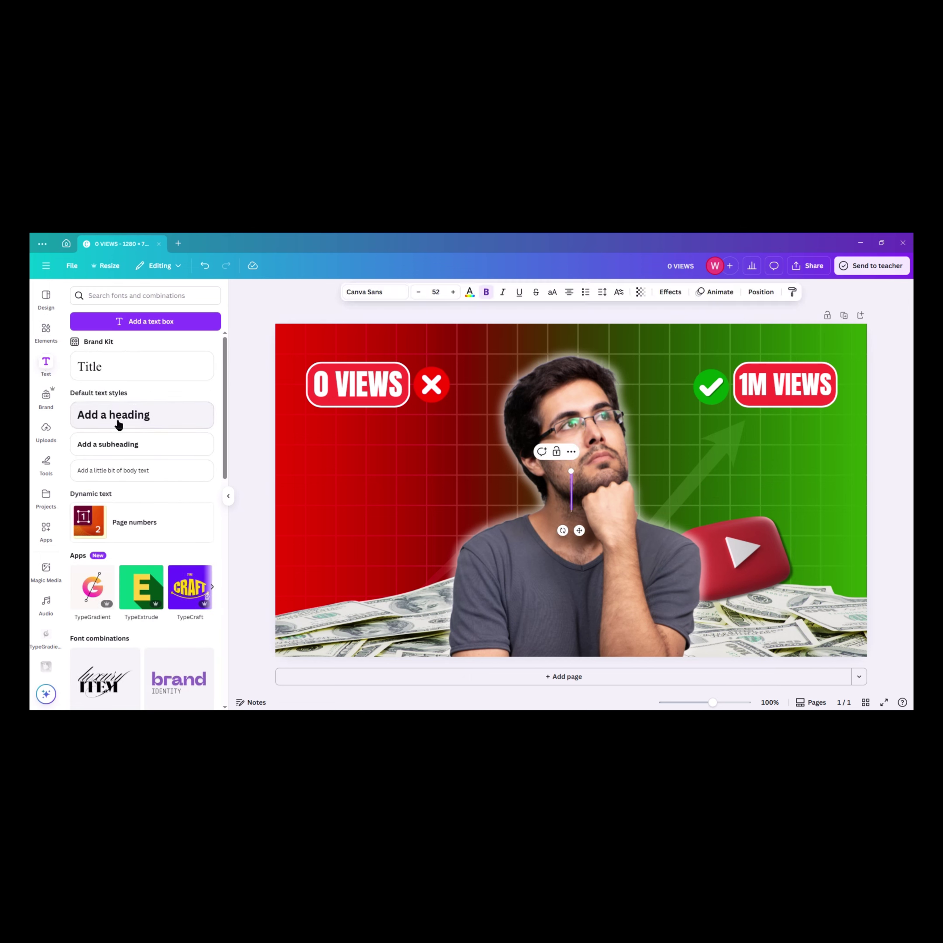
{"action": "type", "text": "GR"}
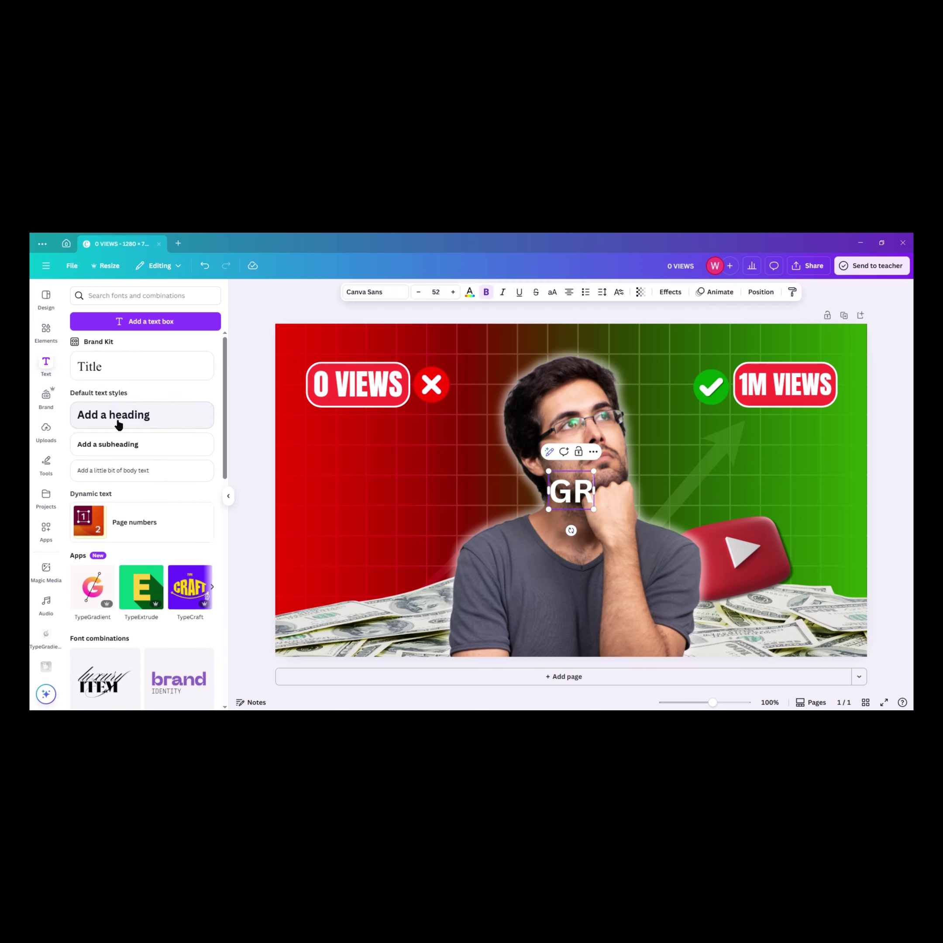
{"action": "type", "text": "OW"}
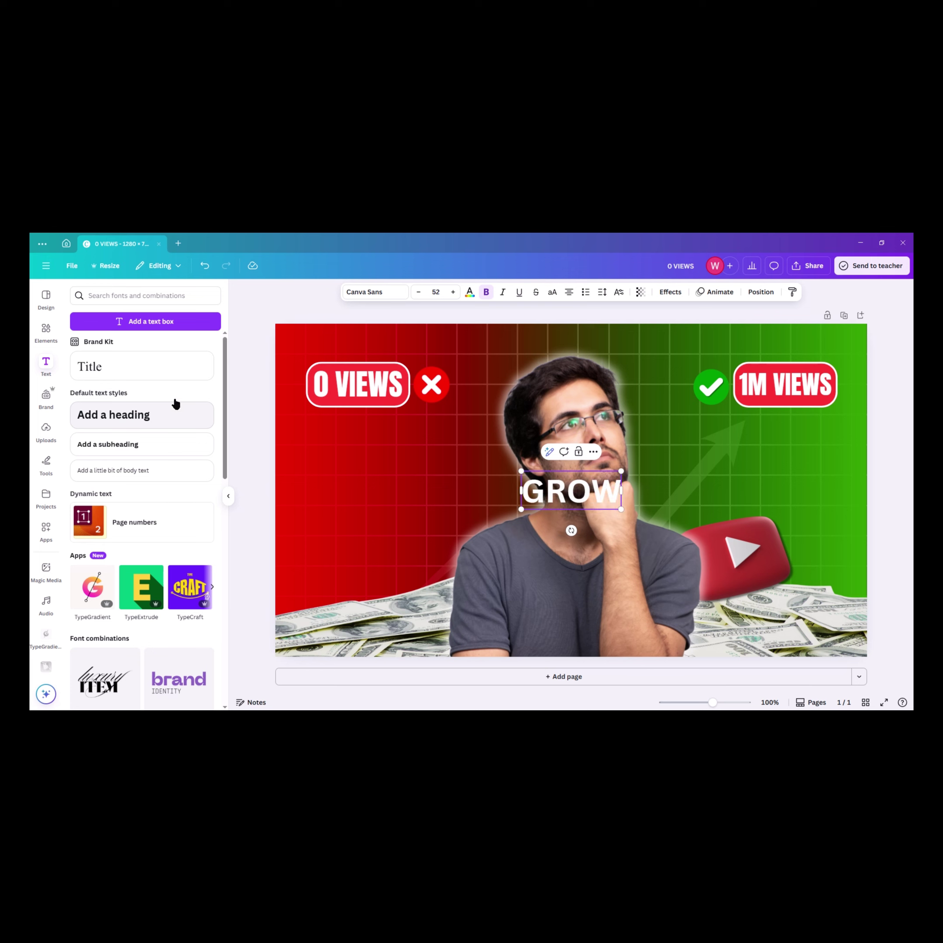
{"action": "left_click", "coordinate": [371, 290]}
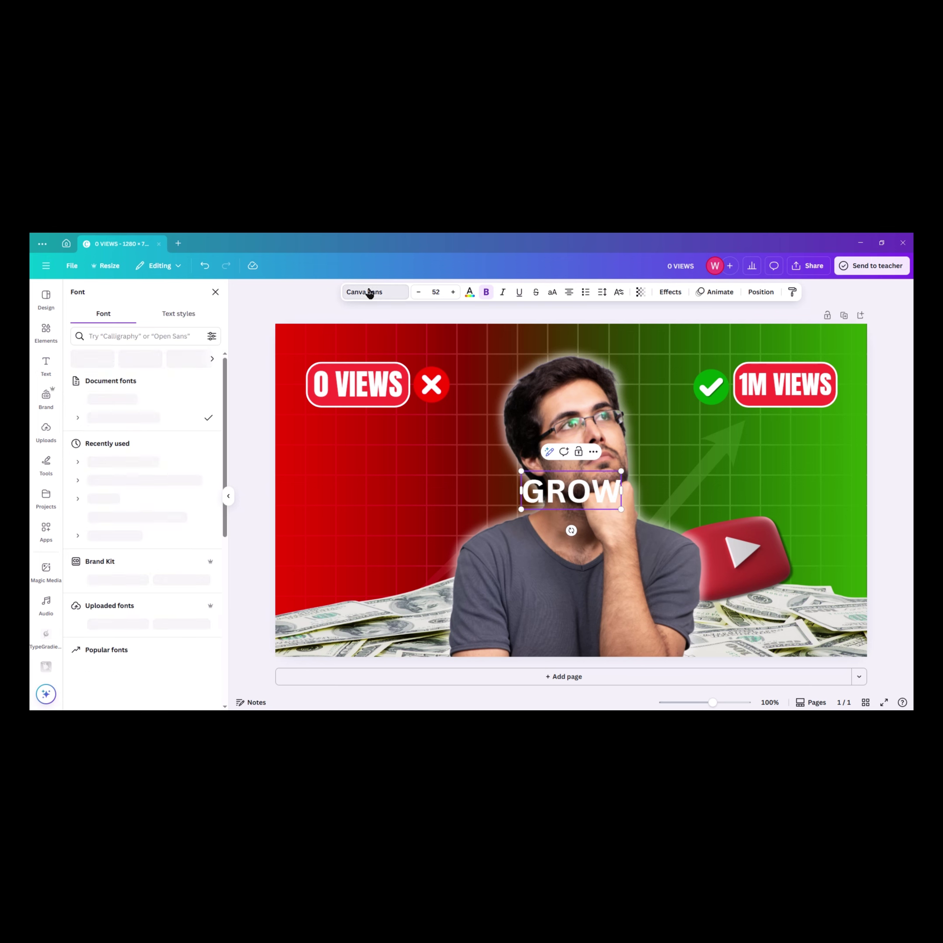
{"action": "left_click", "coordinate": [123, 399]}
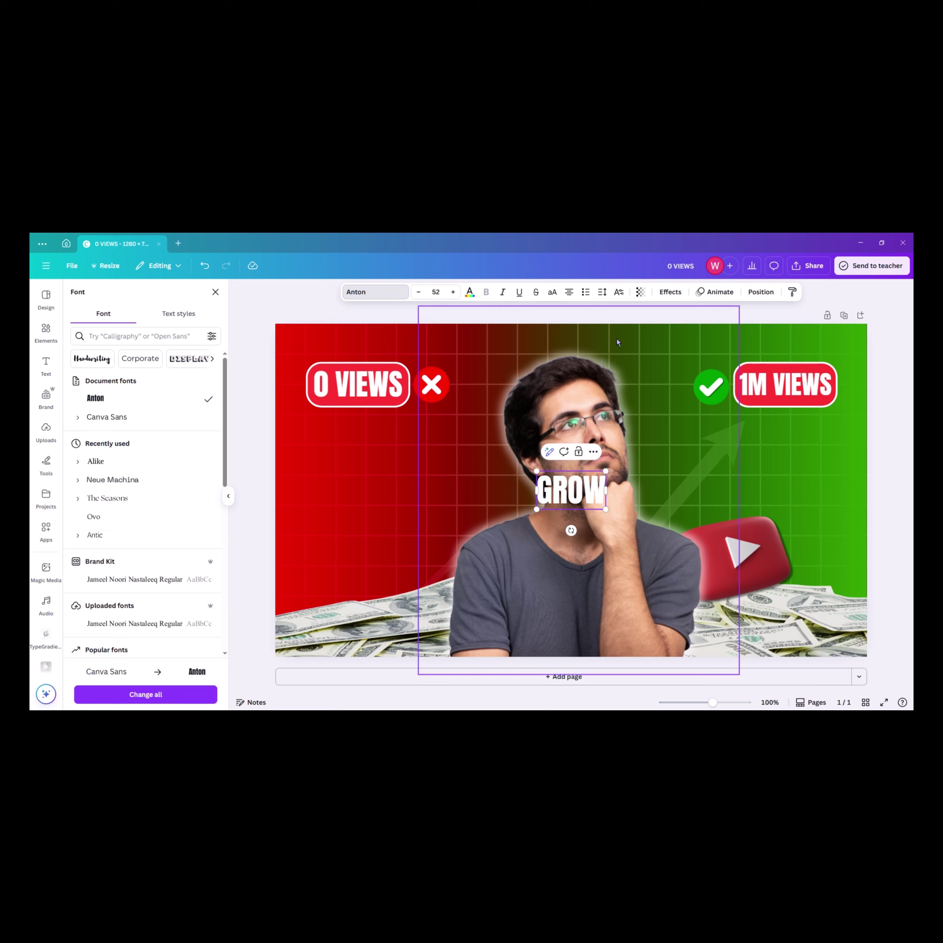
Apply a Shadow effect to the "GROW" text with a light grey shadow colour.
{"action": "left_click", "coordinate": [662, 293]}
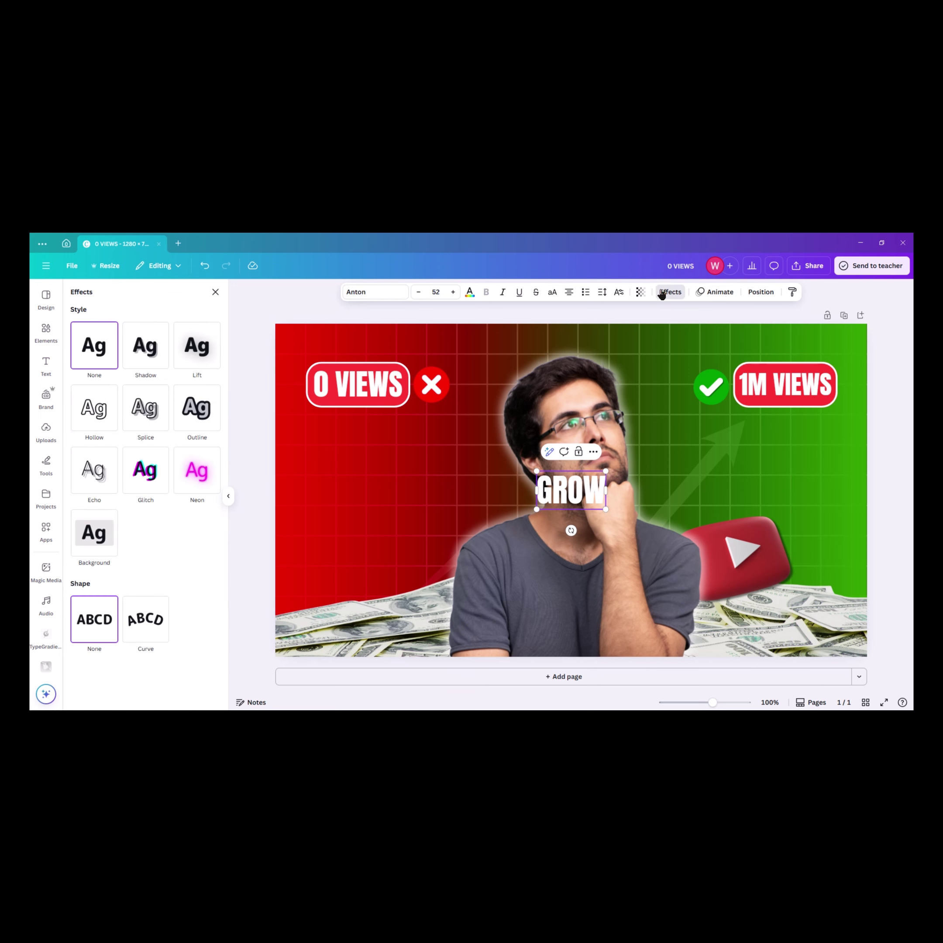
{"action": "left_click", "coordinate": [133, 356]}
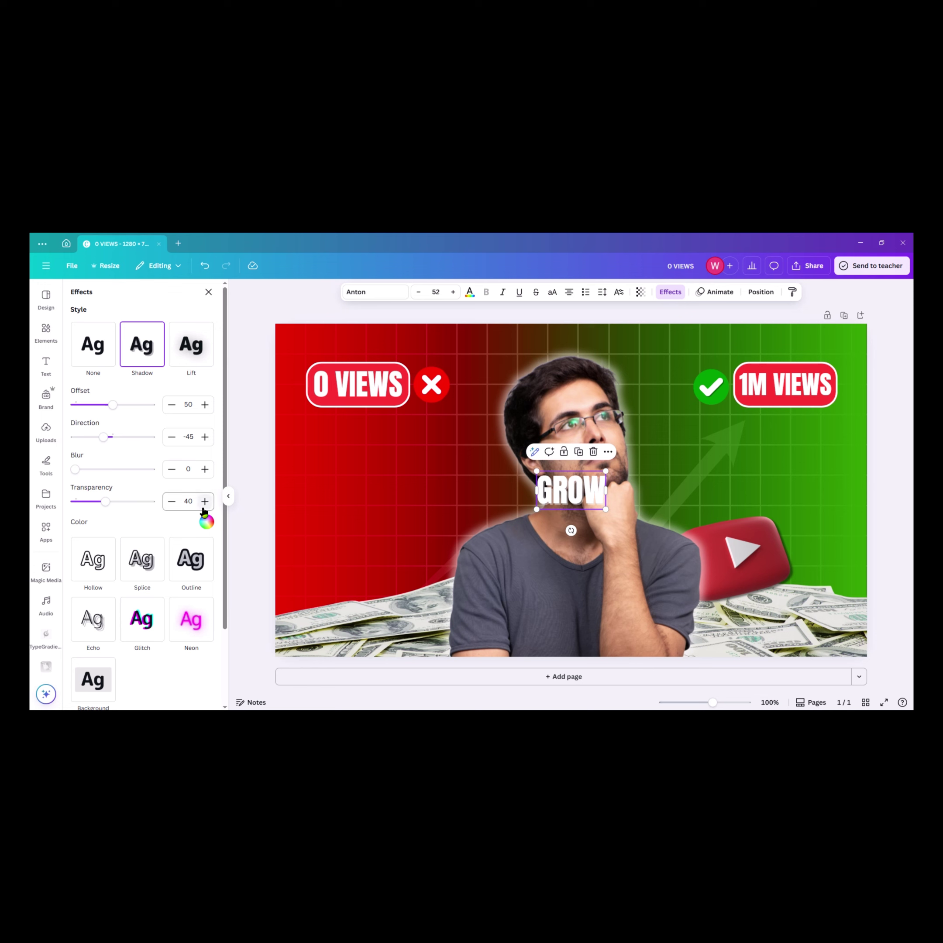
{"action": "left_click", "coordinate": [206, 522]}
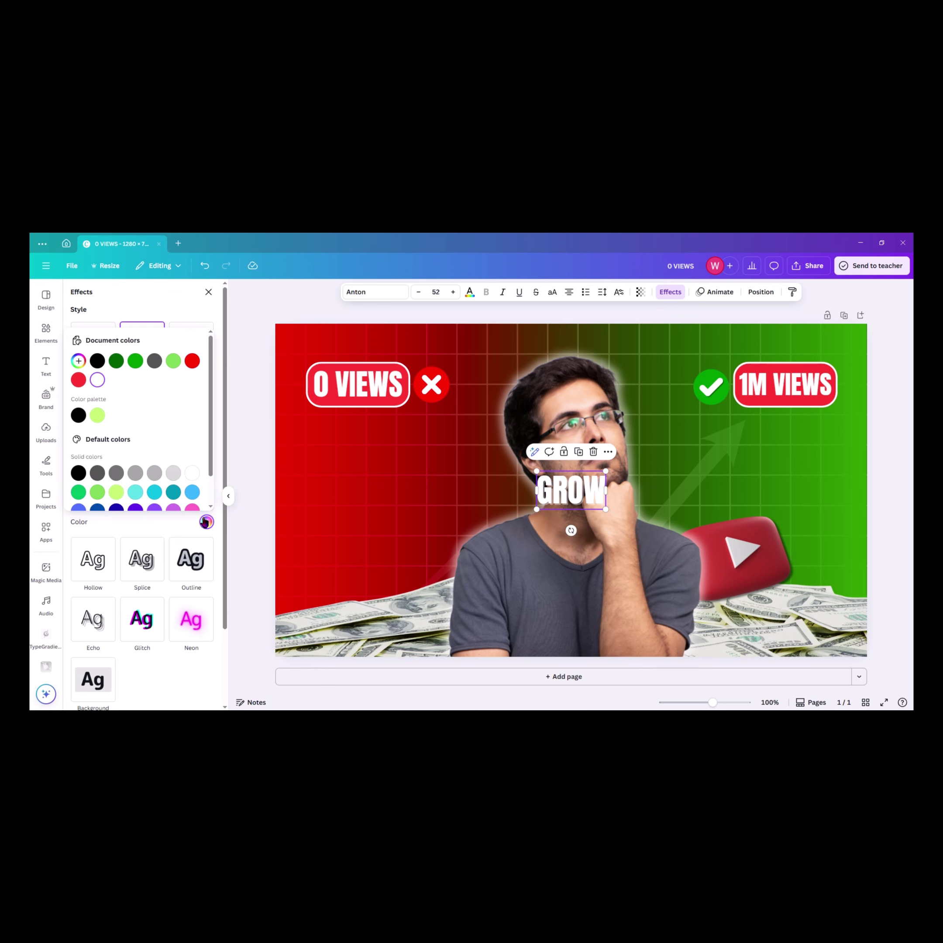
{"action": "left_click", "coordinate": [173, 473]}
Enlarge "GROW" to about 98.1 below the "0 VIEWS" label, and place a duplicate below "1M VIEWS" in the green area.
{"action": "left_click_drag", "start_coordinate": [608, 507], "coordinate": [460, 506]}
{"action": "left_click_drag", "start_coordinate": [406, 462], "coordinate": [748, 449]}
{"action": "left_click", "coordinate": [386, 420]}
Replace the text of the duplicate in the green area with "CHANNEL".
{"action": "double_click", "coordinate": [747, 450]}
{"action": "key", "text": "BackSpace"}
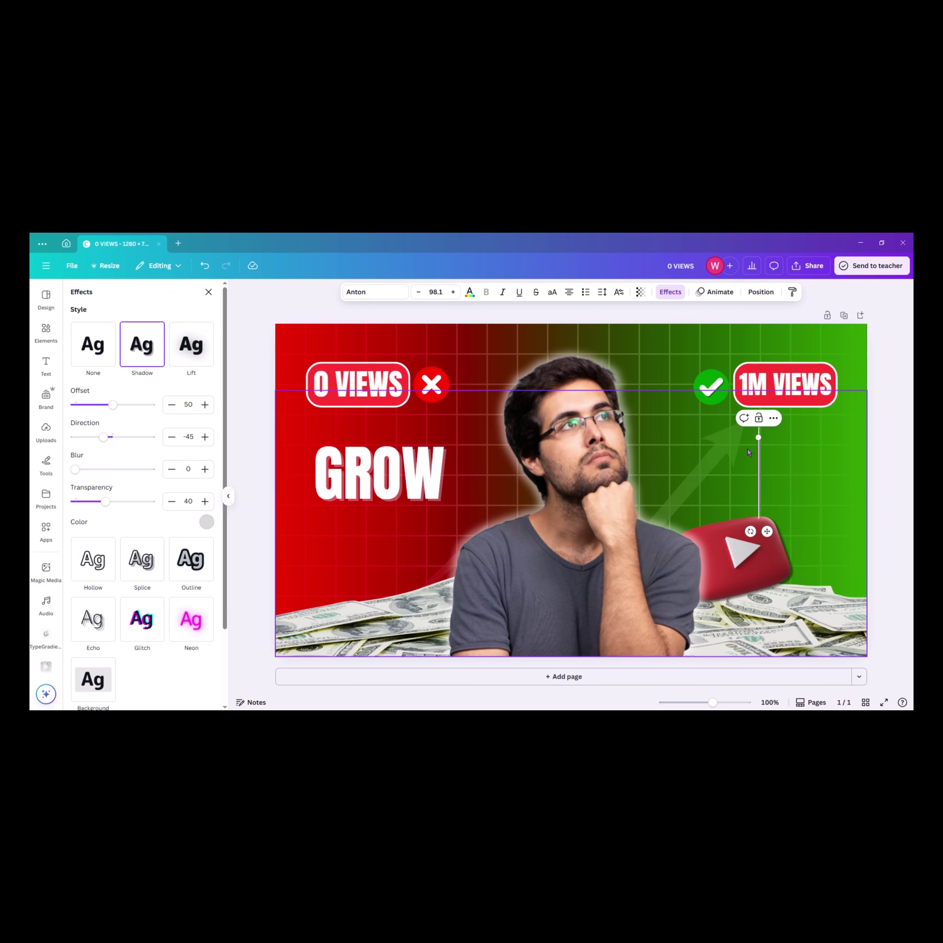
{"action": "type", "text": "CHAN"}
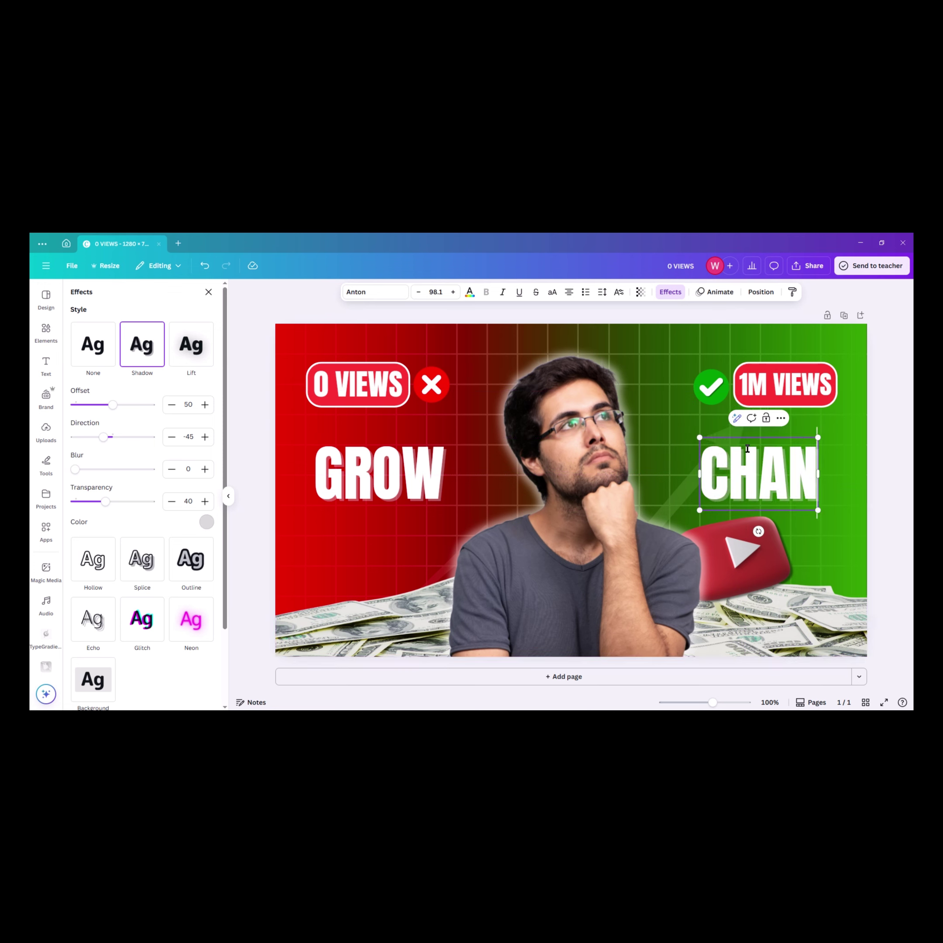
{"action": "type", "text": "NEL"}
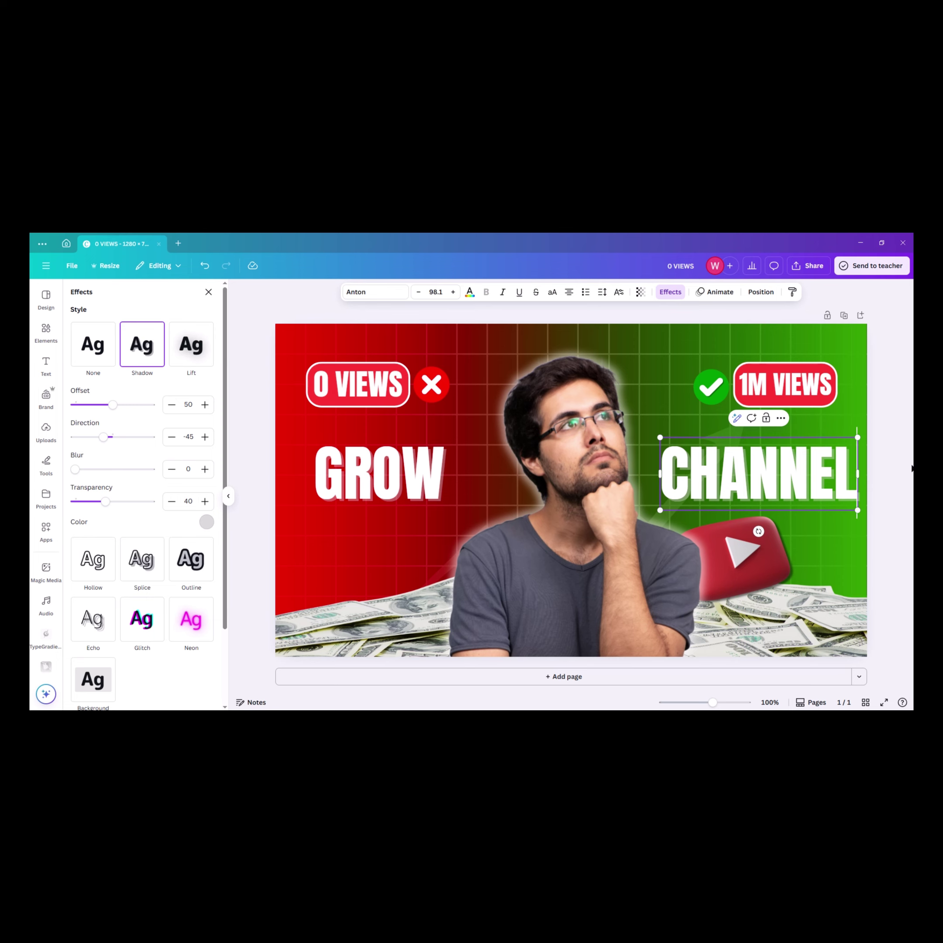
{"action": "key", "text": "Escape"}
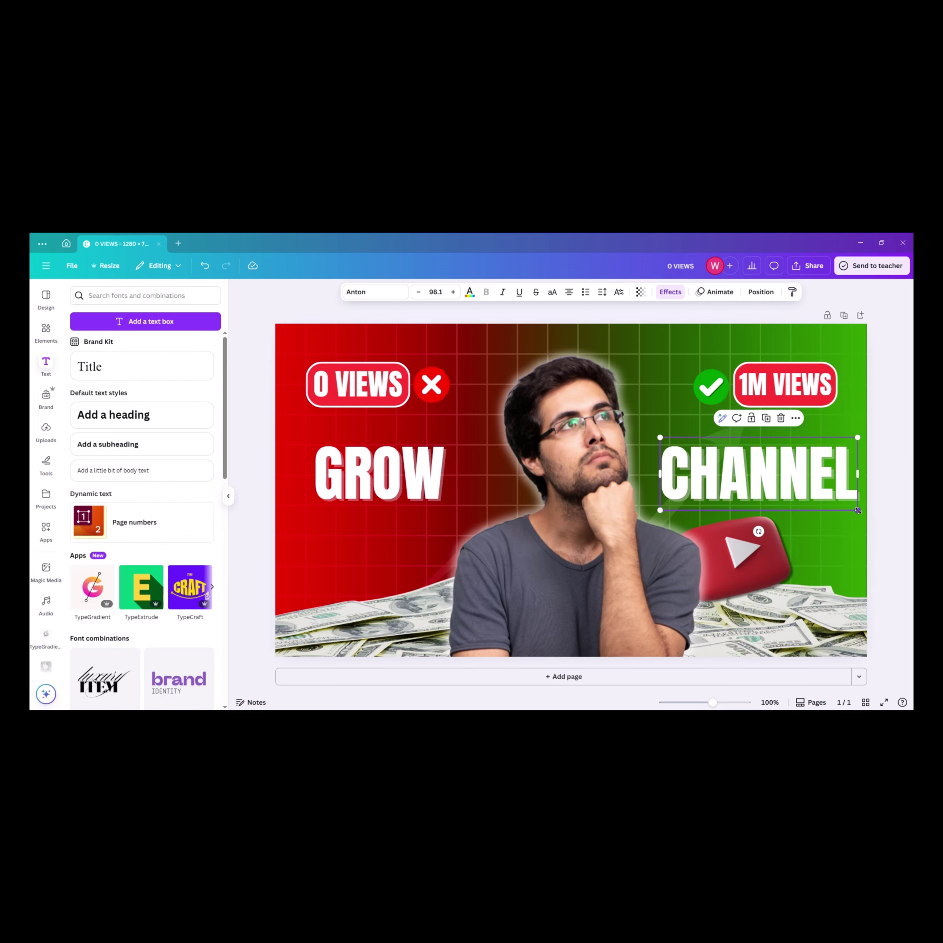